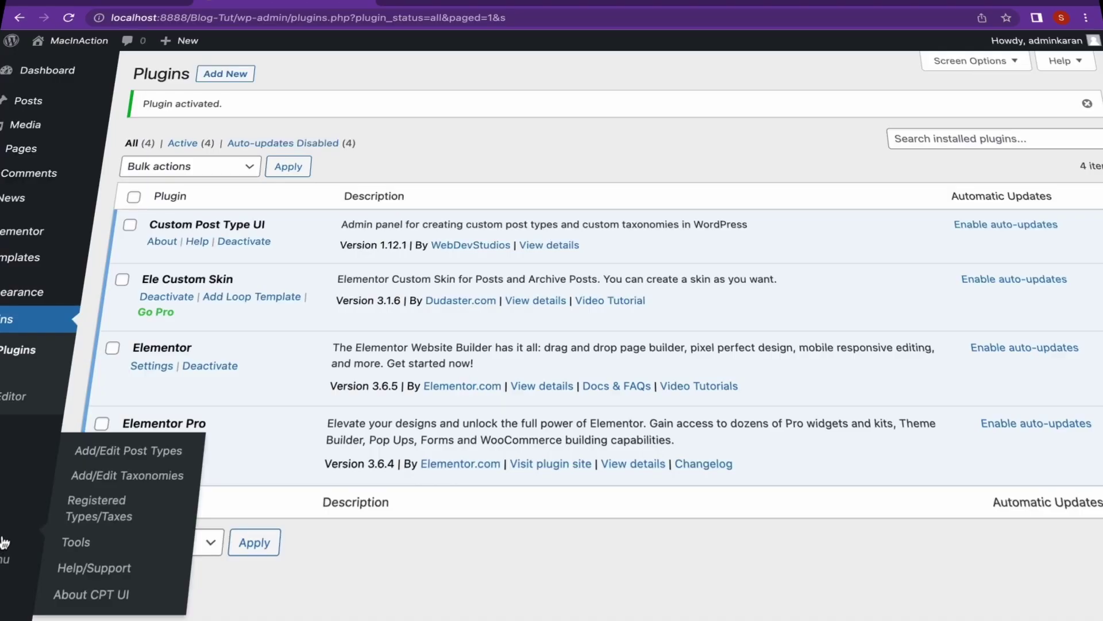
Step: Enter post type slug 'reviews' with plural label Reviews and singular label Review
{"action": "left_click", "coordinate": [107, 452]}
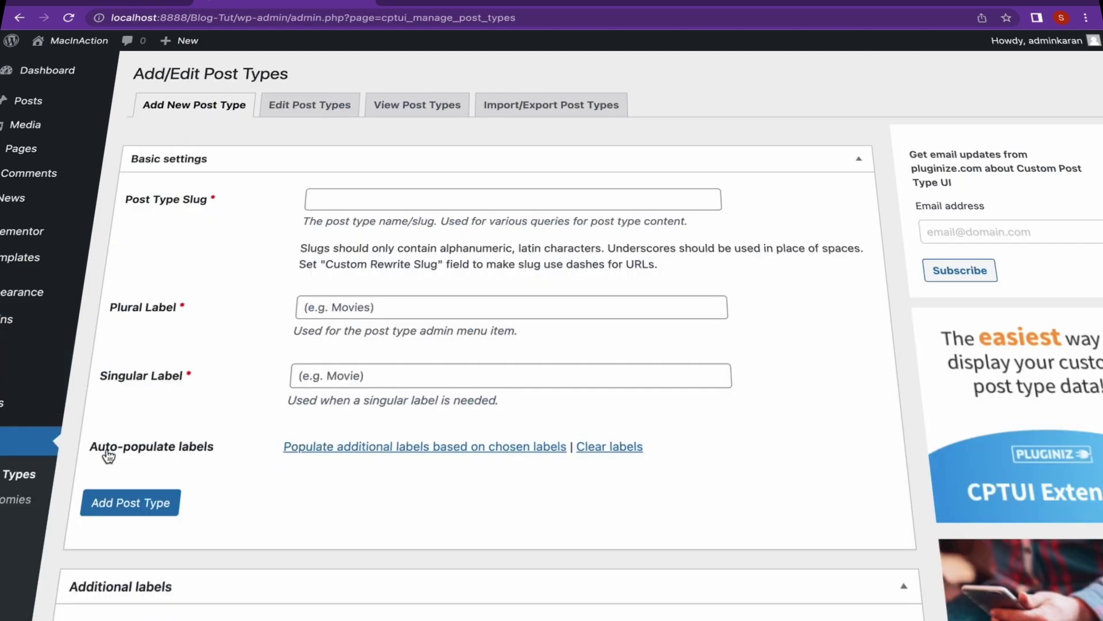
{"action": "left_click", "coordinate": [405, 197]}
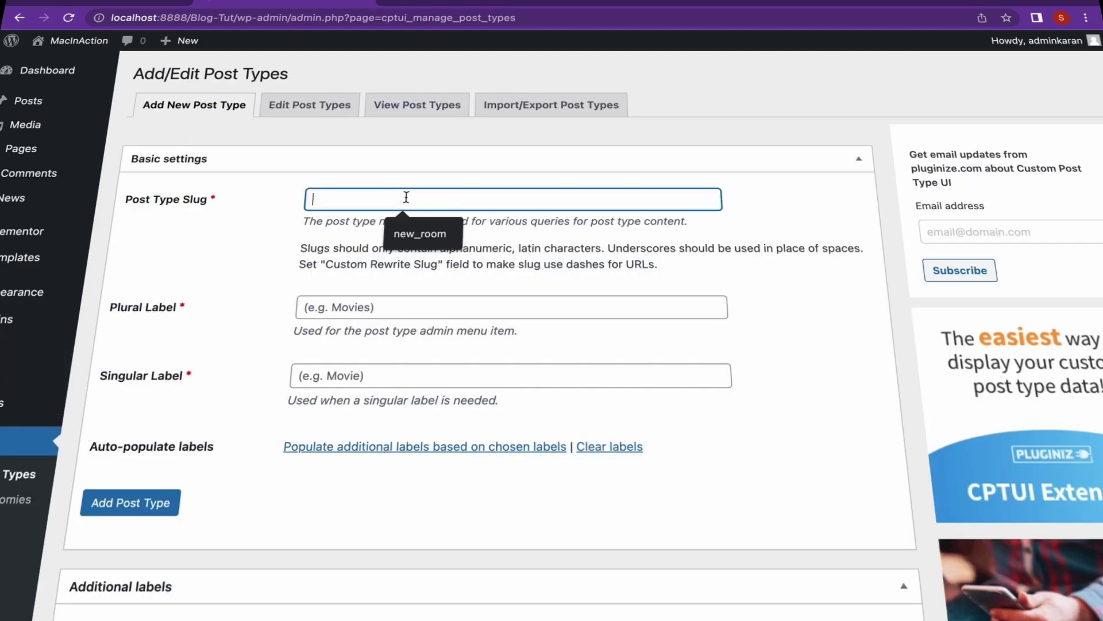
{"action": "type", "text": "re"}
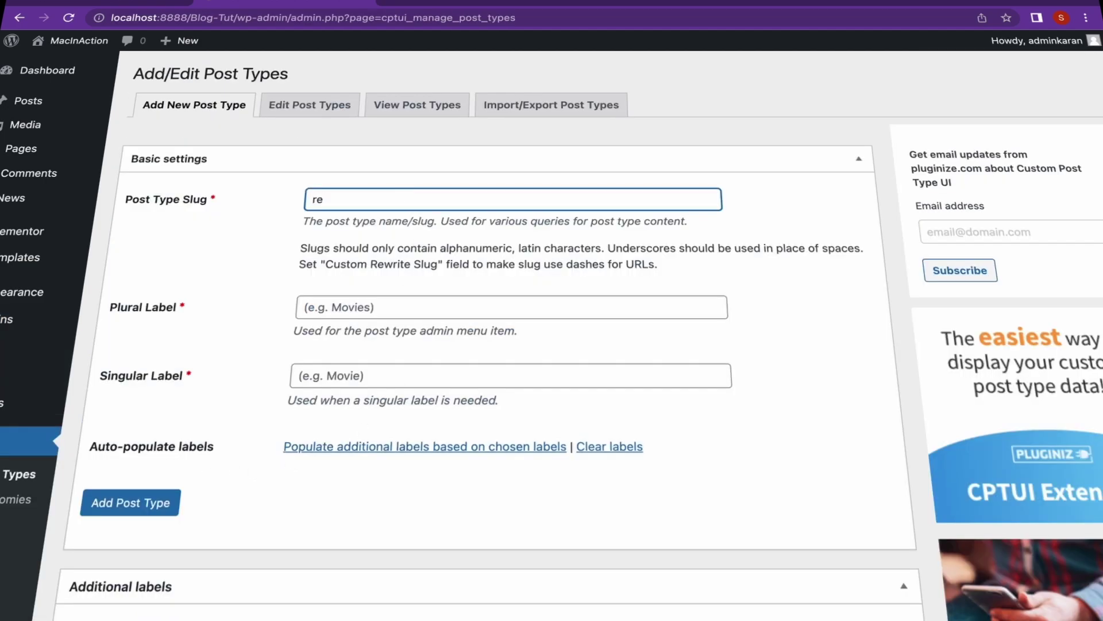
{"action": "type", "text": "views"}
{"action": "left_click", "coordinate": [382, 305]}
{"action": "type", "text": "Rev"}
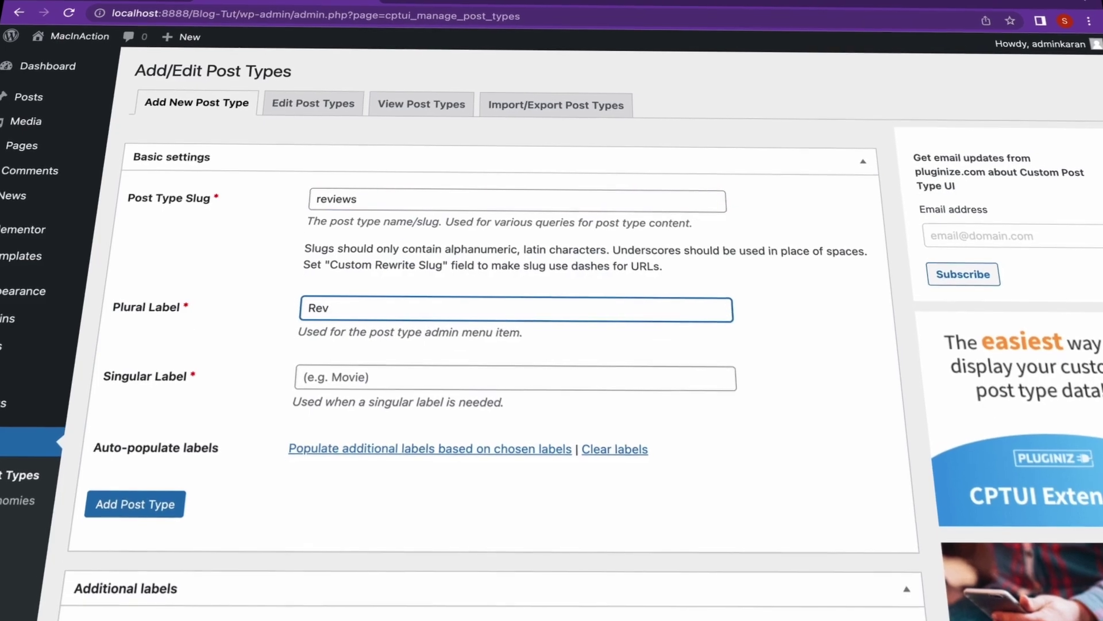
{"action": "type", "text": "iews"}
{"action": "left_click", "coordinate": [385, 380]}
{"action": "type", "text": "Rev"}
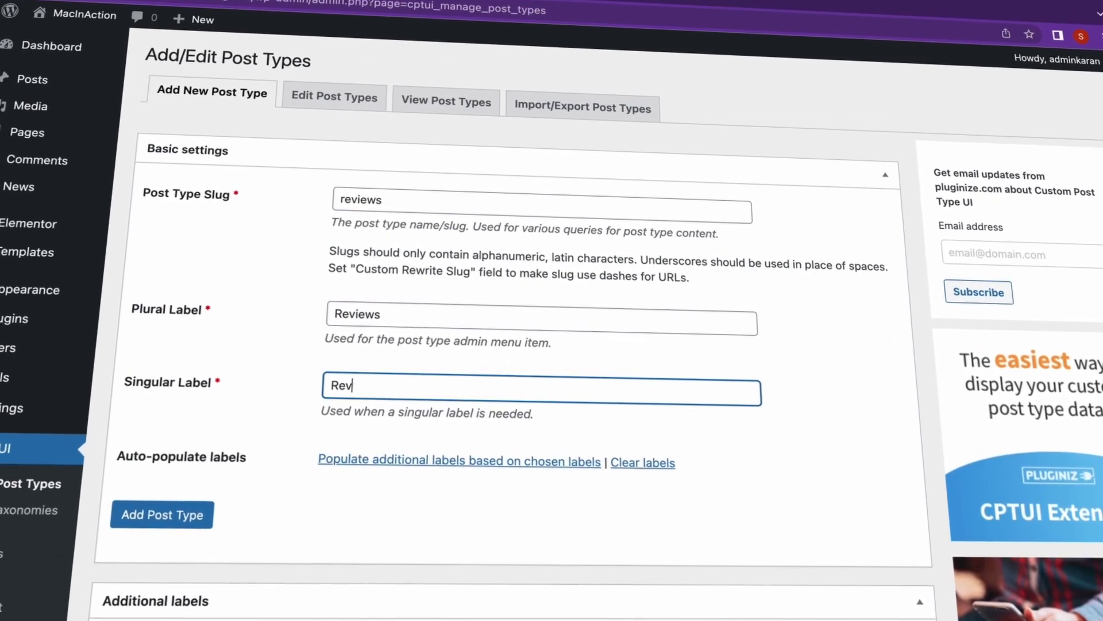
{"action": "type", "text": "iew"}
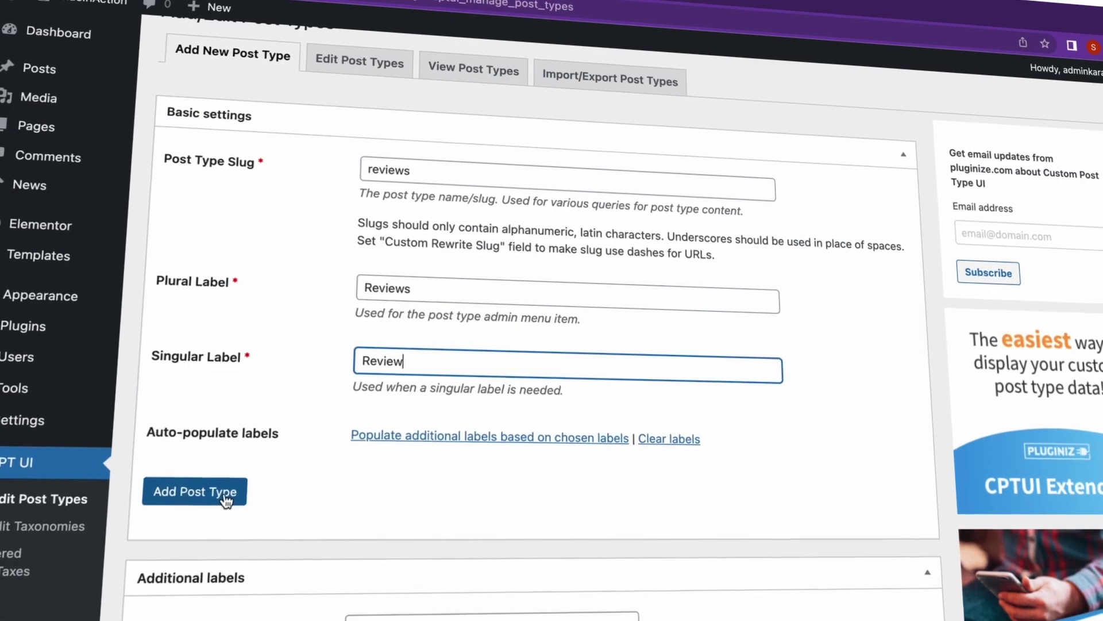
Step: Add the reviews post type and view its empty All Reviews list
{"action": "left_click", "coordinate": [226, 496]}
{"action": "mouse_move", "coordinate": [118, 241]}
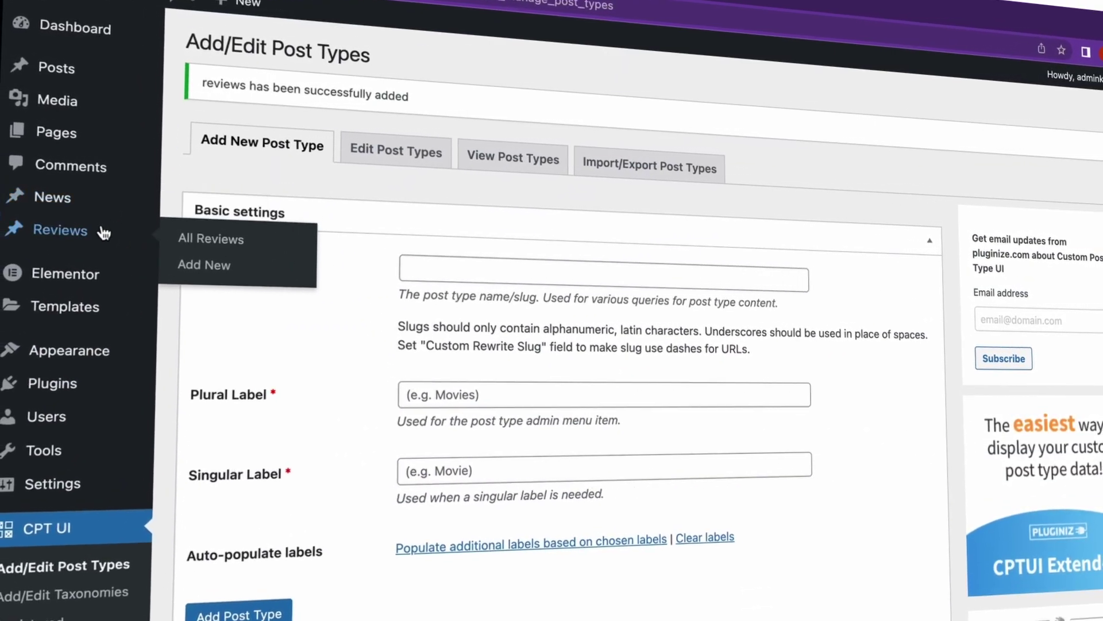
{"action": "left_click", "coordinate": [103, 233]}
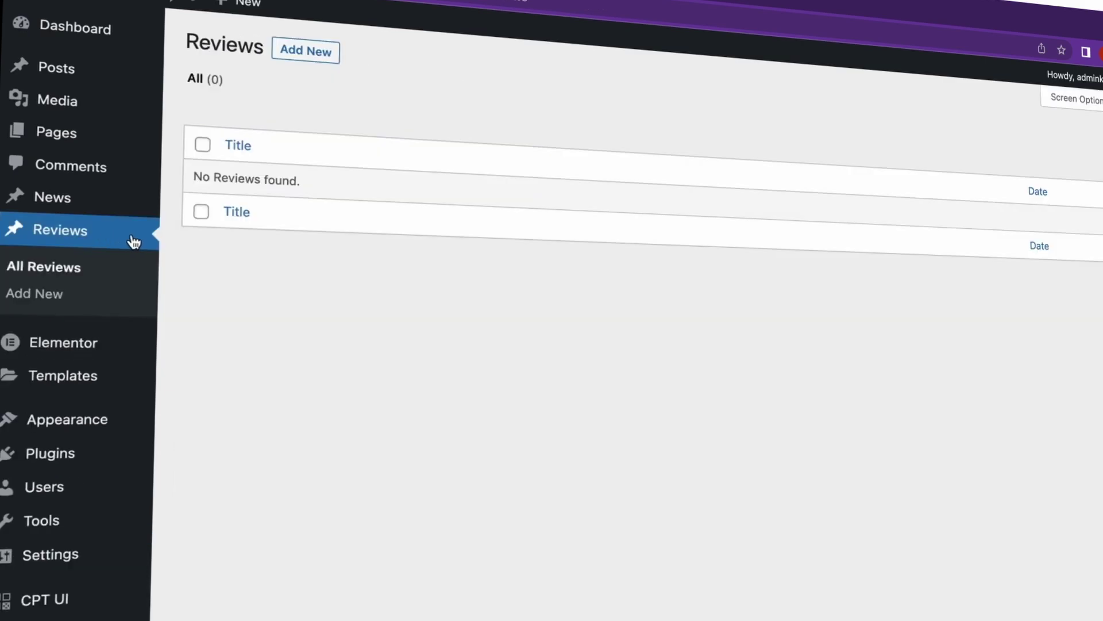
Step: Scroll through the Real Estate site's Featured Listings, then return to its plugins admin
{"action": "left_click", "coordinate": [301, 57]}
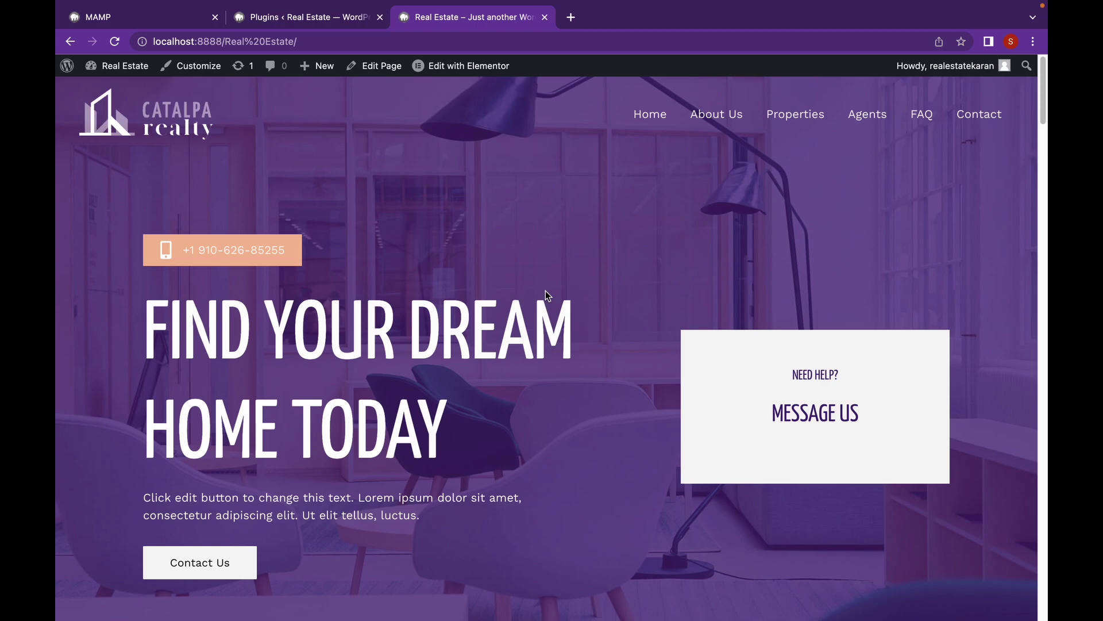
{"action": "scroll", "coordinate": [546, 296], "scroll_direction": "down", "scroll_amount": 10}
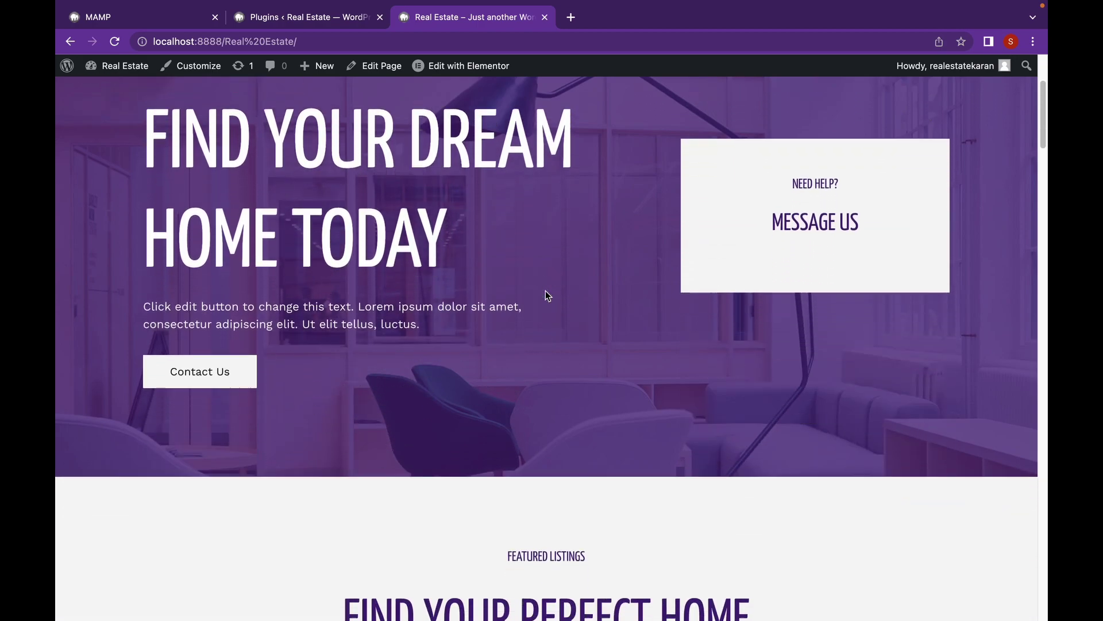
{"action": "scroll", "coordinate": [546, 296], "scroll_direction": "down", "scroll_amount": 1}
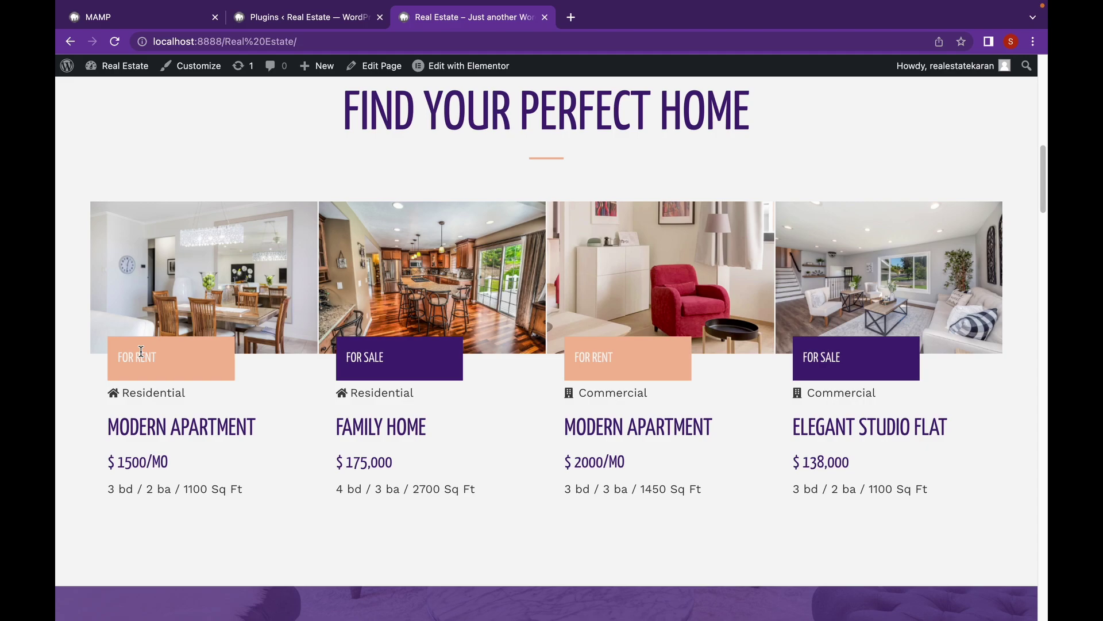
{"action": "scroll", "coordinate": [445, 282], "scroll_direction": "up", "scroll_amount": 6}
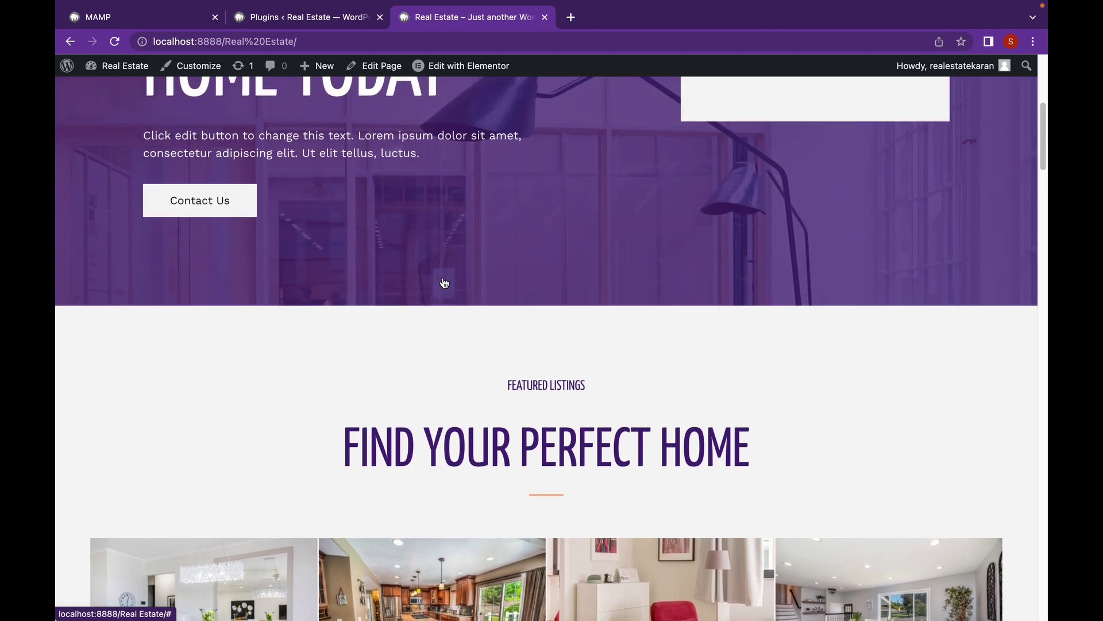
{"action": "scroll", "coordinate": [444, 282], "scroll_direction": "down", "scroll_amount": 5}
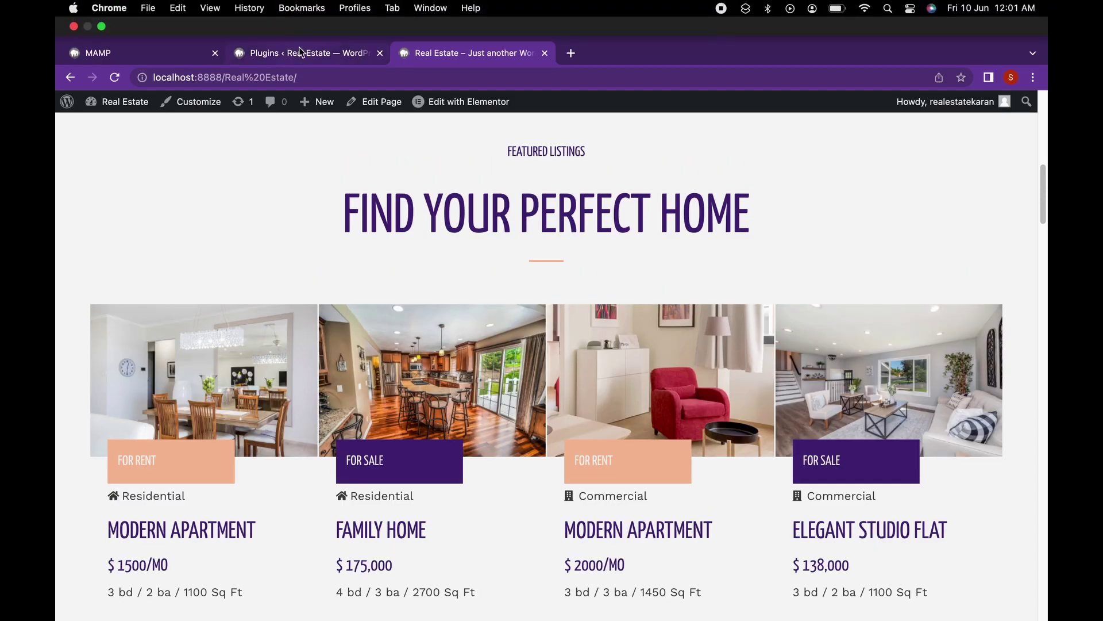
{"action": "left_click", "coordinate": [299, 17]}
Step: Search plugins for 'ui', then install and activate Custom Post Type UI
{"action": "left_click", "coordinate": [275, 106]}
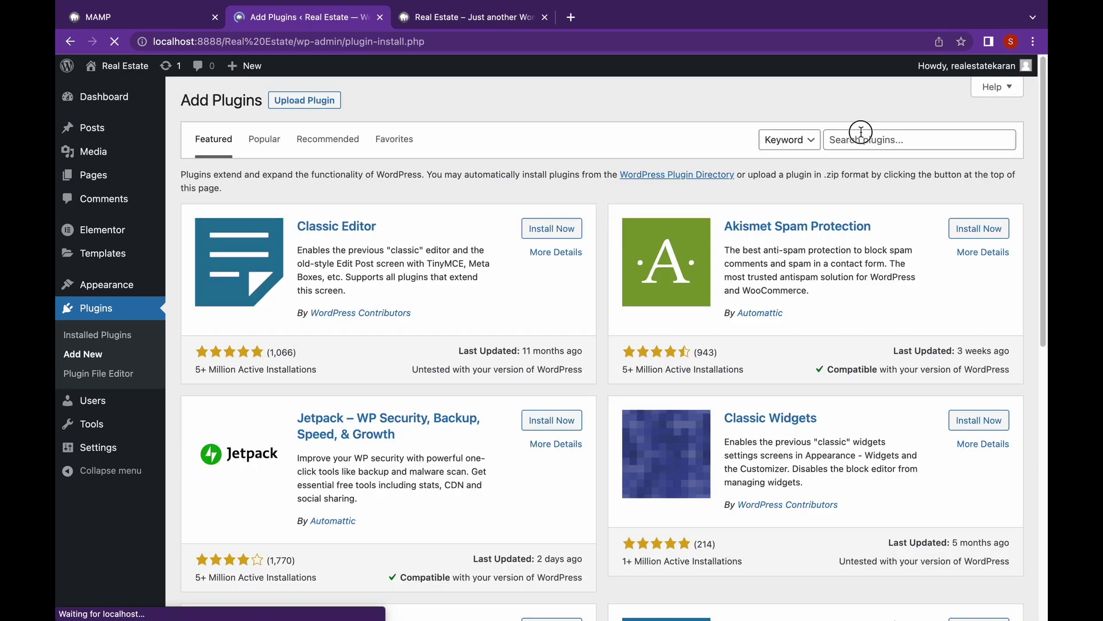
{"action": "left_click", "coordinate": [861, 132]}
{"action": "type", "text": "ui"}
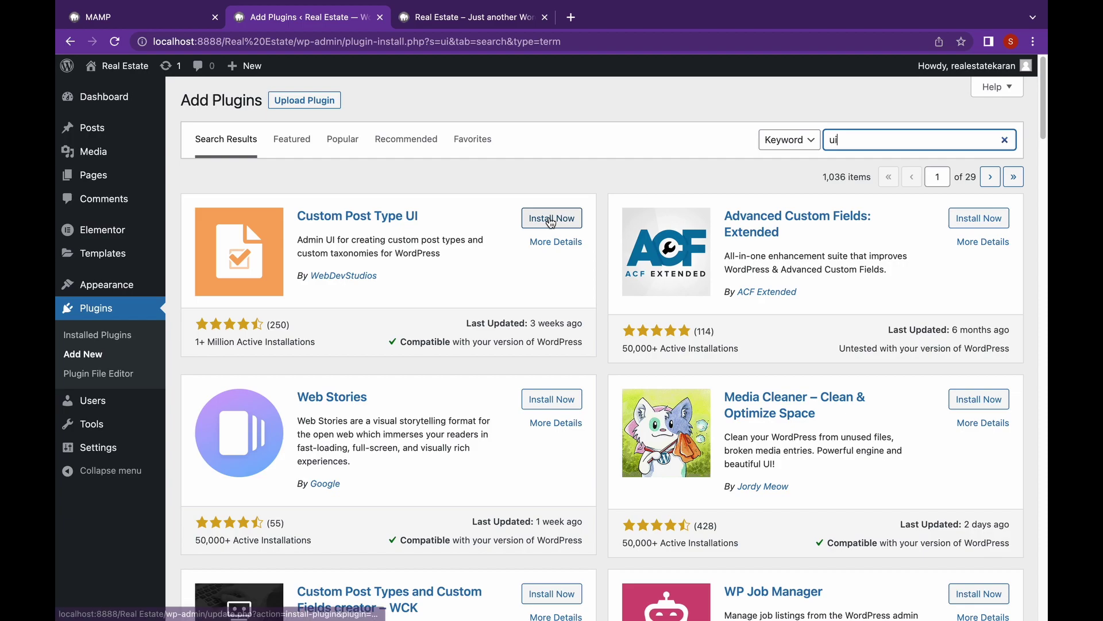
{"action": "left_click", "coordinate": [550, 220]}
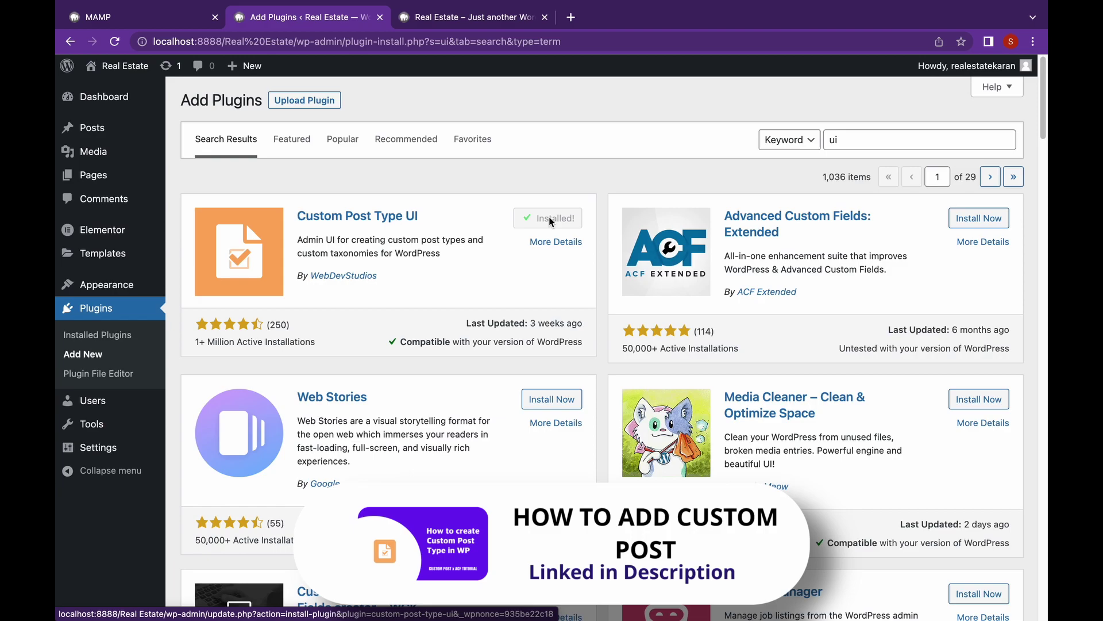
{"action": "left_click", "coordinate": [554, 217]}
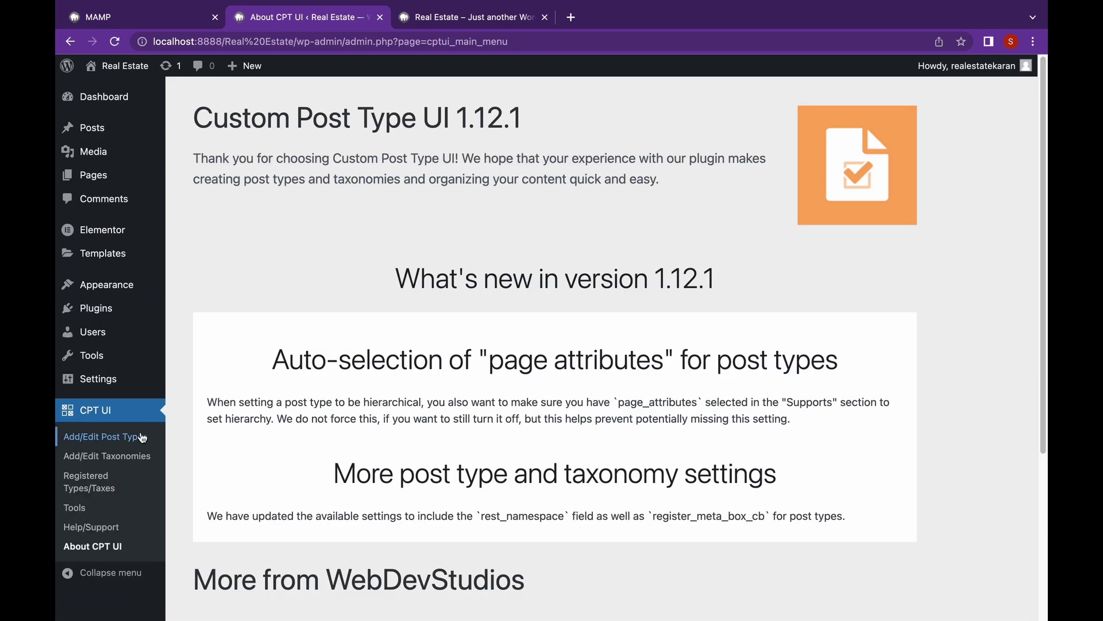
Step: Register the home_listing post type with labels Homes and Home
{"action": "left_click", "coordinate": [142, 438]}
{"action": "left_click", "coordinate": [423, 333]}
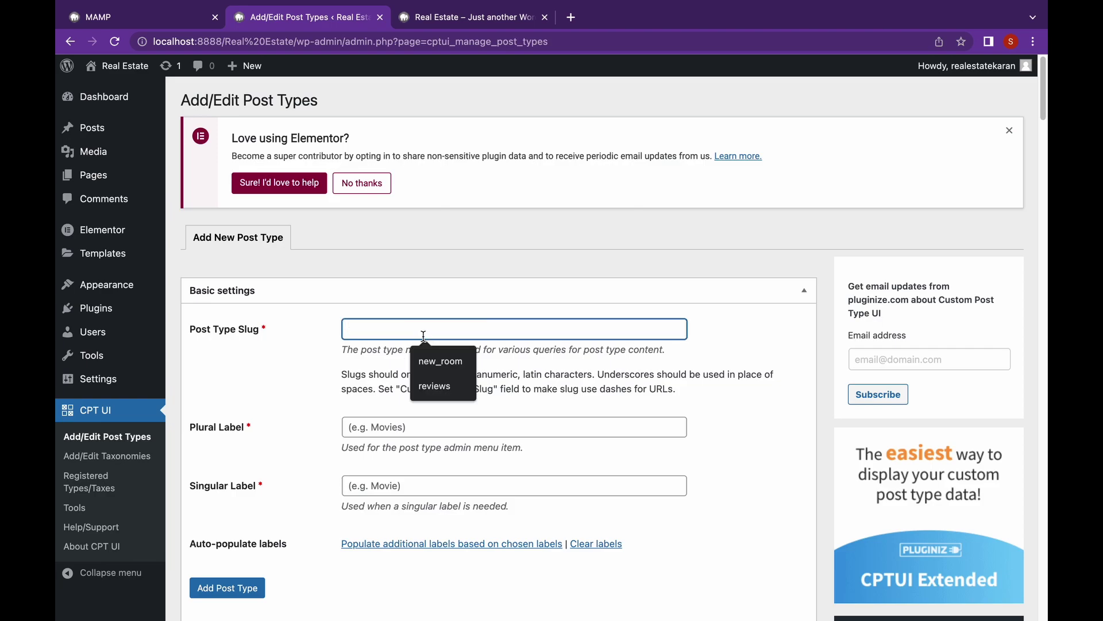
{"action": "type", "text": "home_listing"}
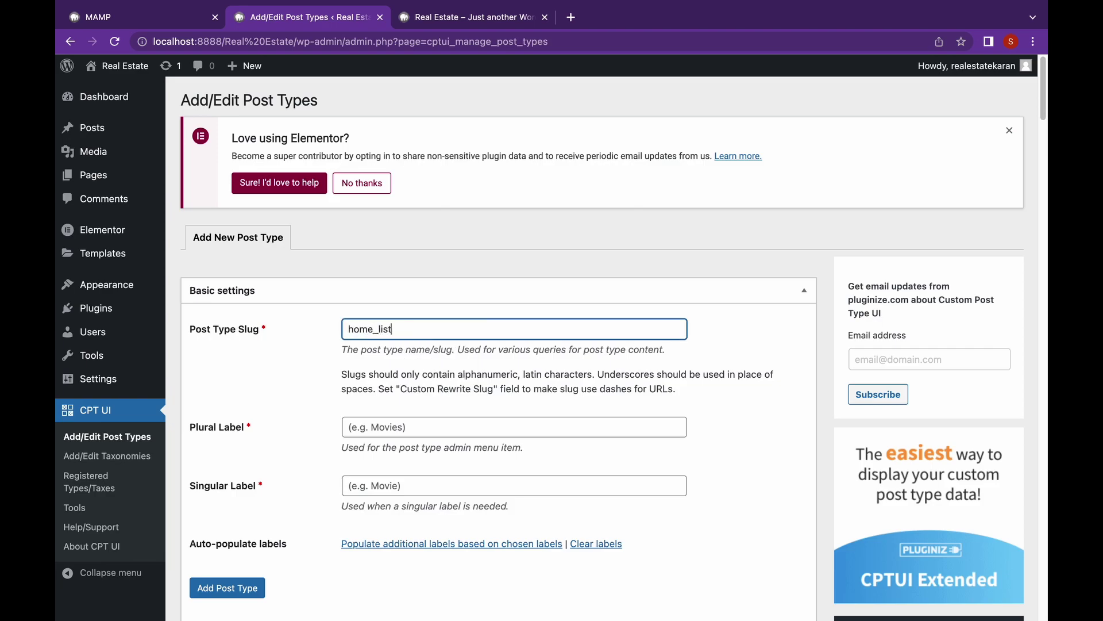
{"action": "left_click", "coordinate": [417, 428]}
{"action": "type", "text": "Homes"}
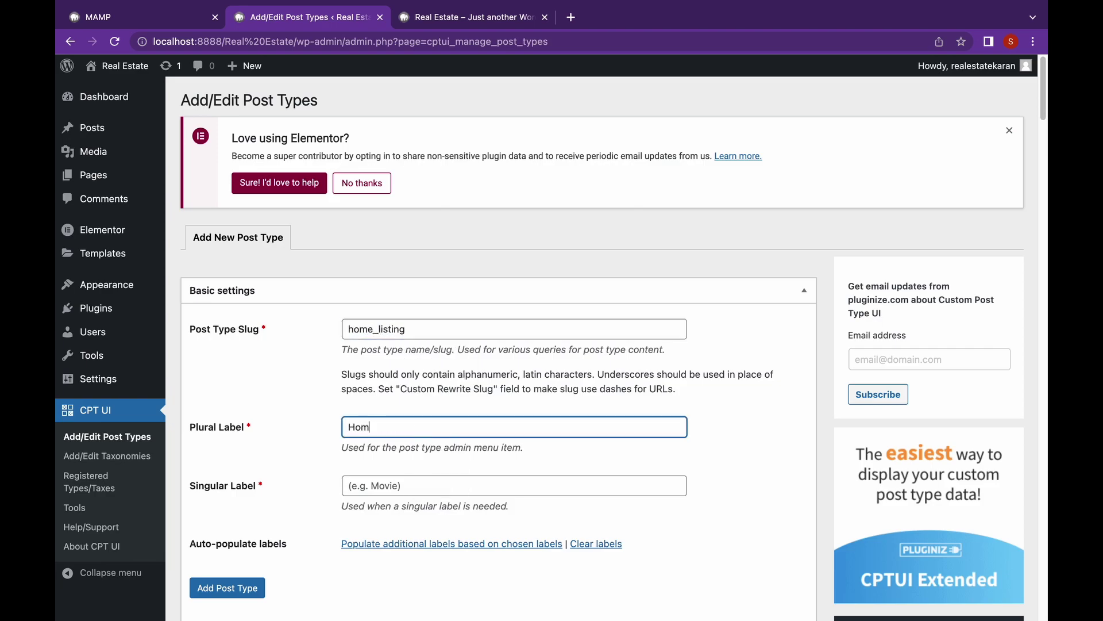
{"action": "left_click", "coordinate": [402, 485]}
{"action": "type", "text": "Home"}
{"action": "scroll", "coordinate": [495, 345], "scroll_direction": "down", "scroll_amount": 3}
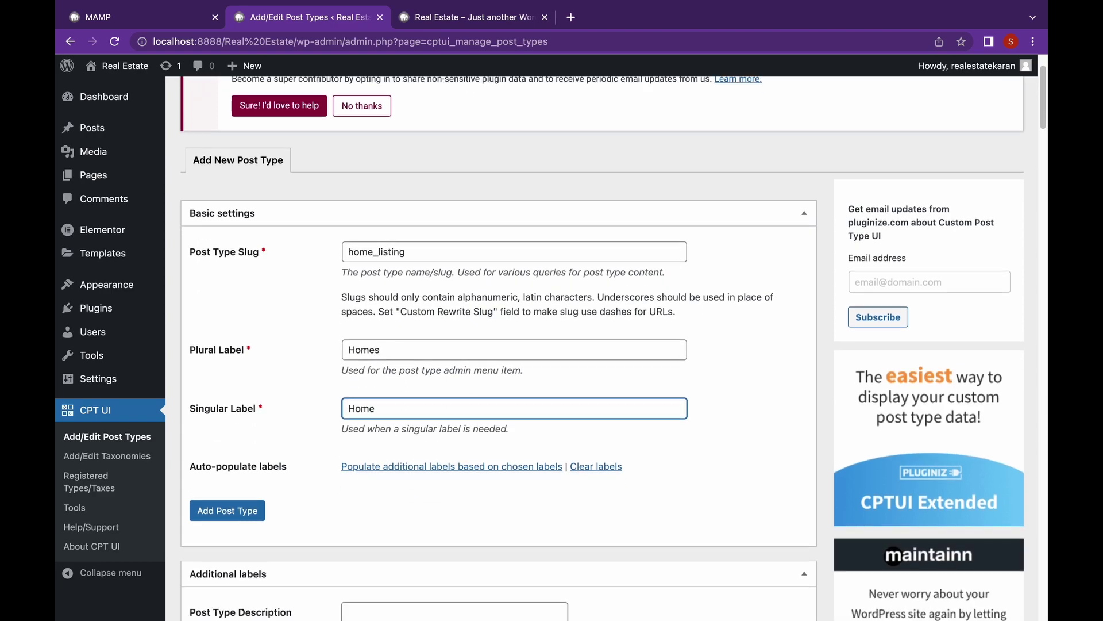
{"action": "left_click", "coordinate": [254, 431]}
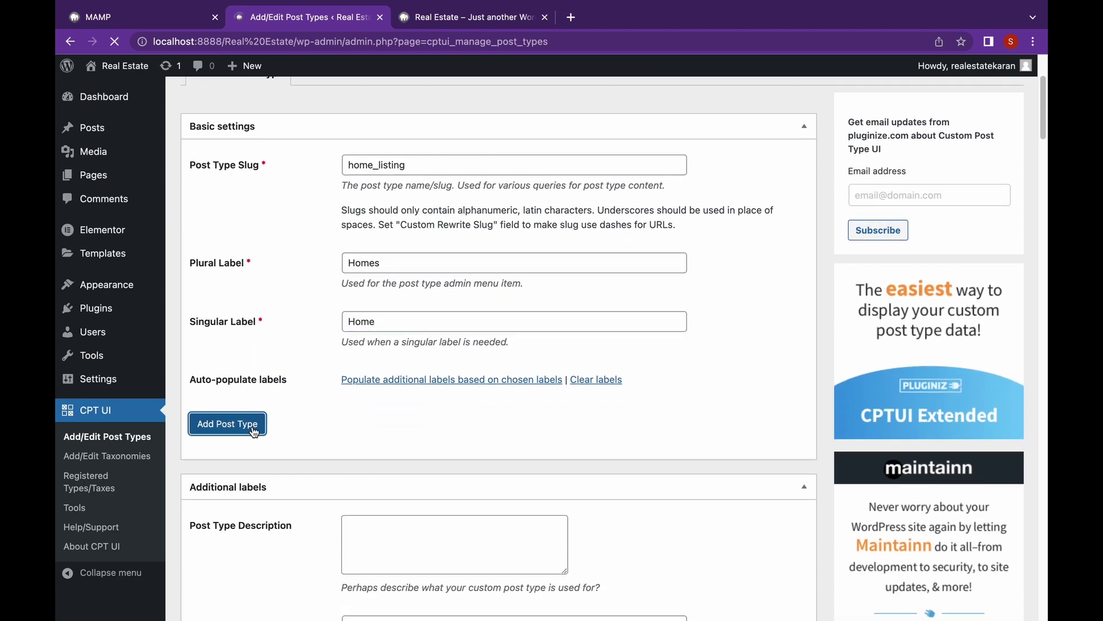
Step: Search 'dashicon', then install and activate the Dashicons + Custom Post Types plugin
{"action": "mouse_move", "coordinate": [134, 334]}
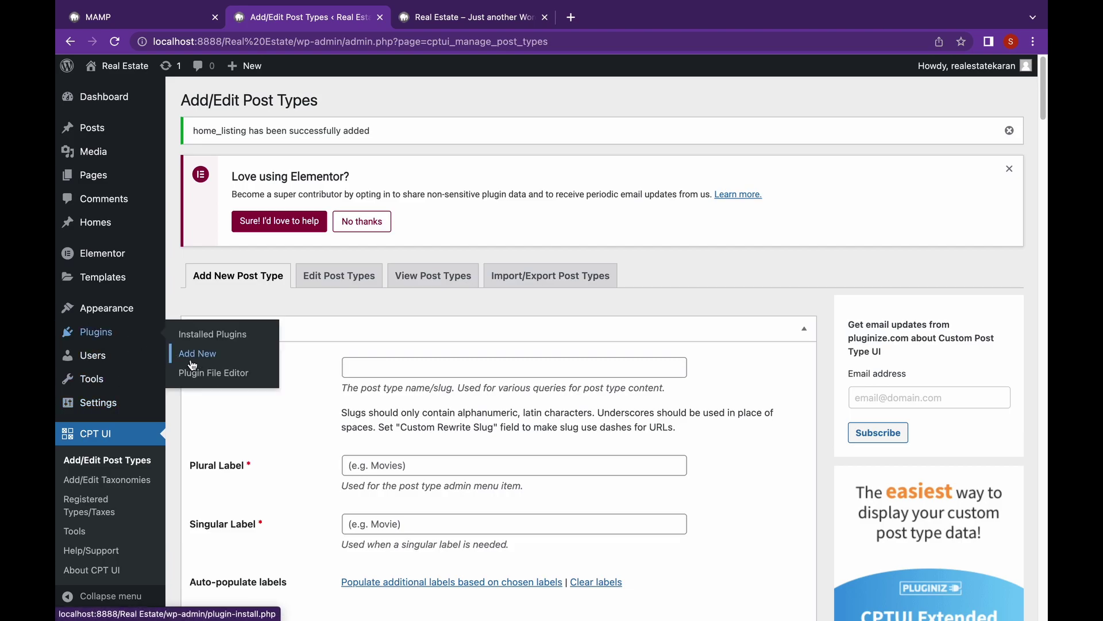
{"action": "left_click", "coordinate": [201, 352]}
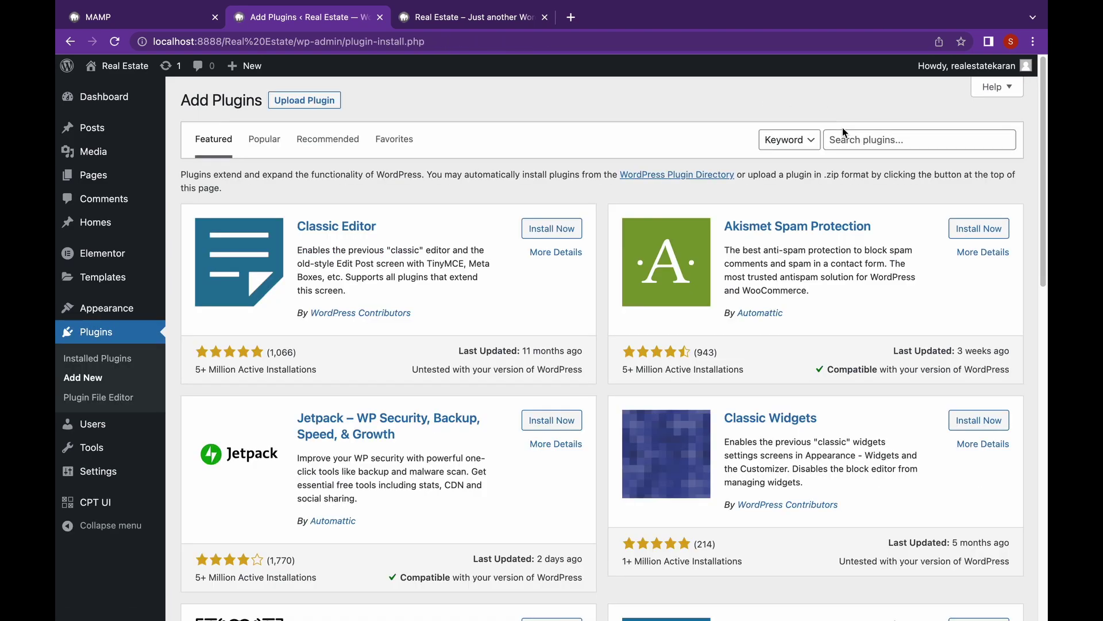
{"action": "left_click", "coordinate": [844, 139]}
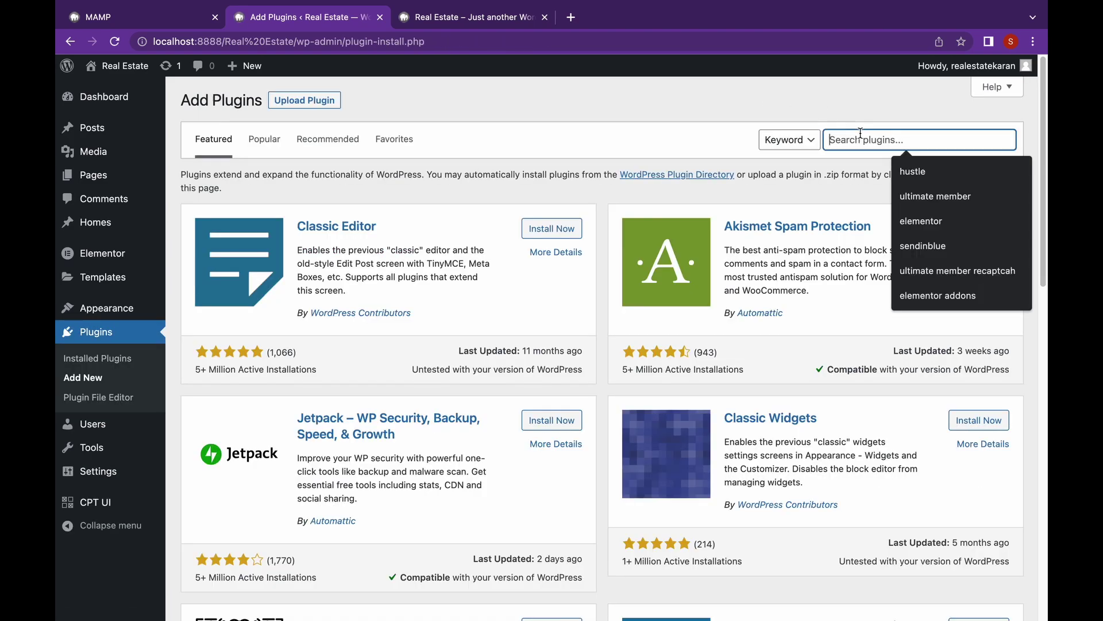
{"action": "type", "text": "dashicon"}
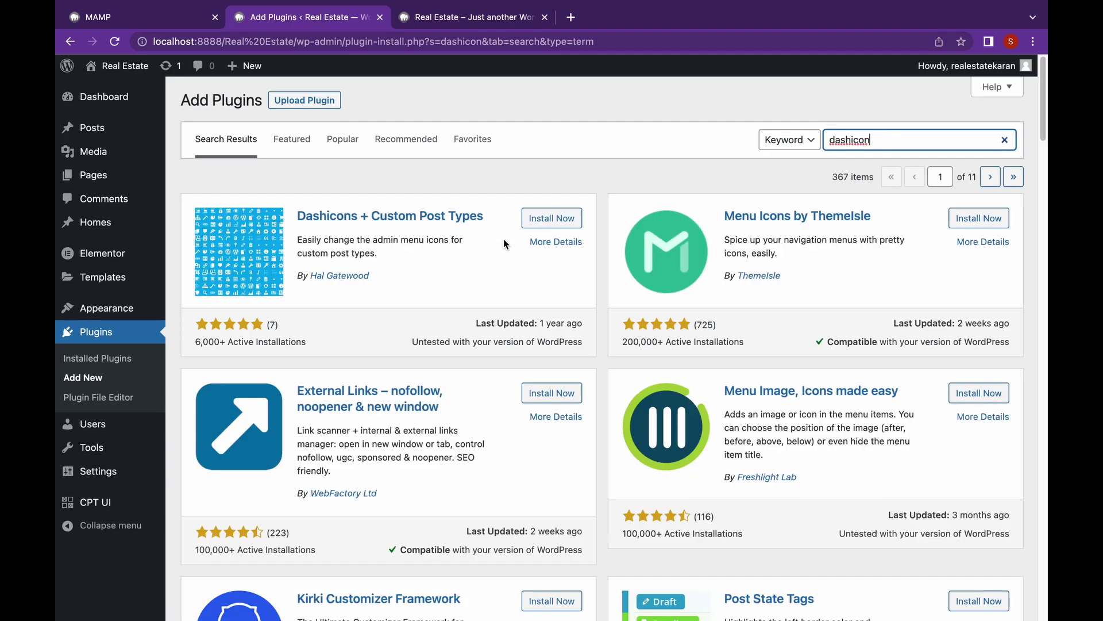
{"action": "left_click", "coordinate": [562, 221]}
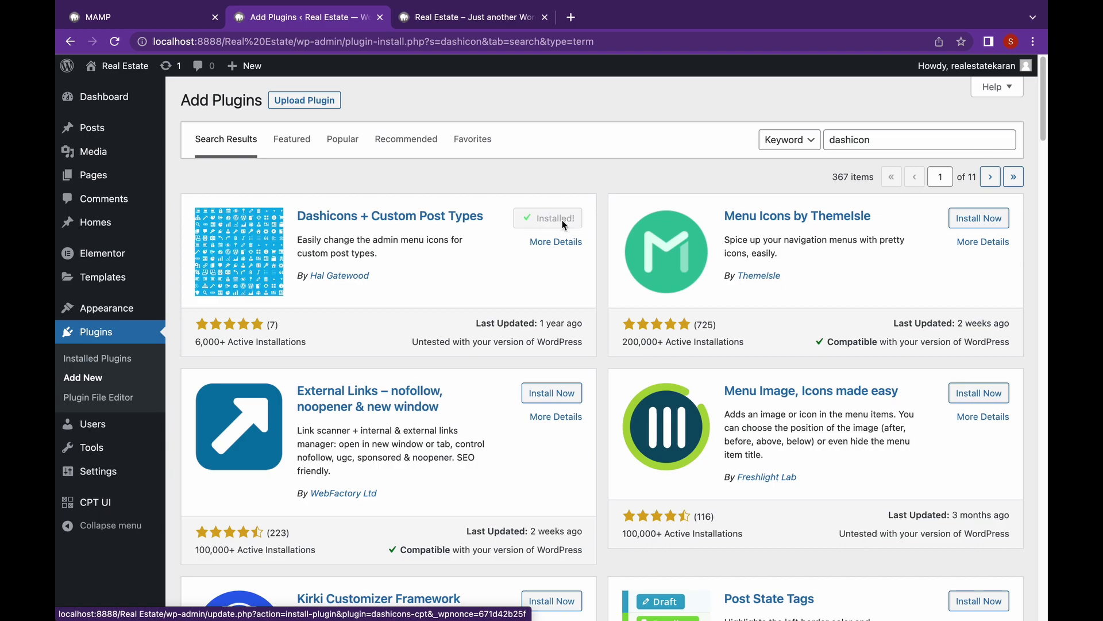
{"action": "left_click", "coordinate": [560, 221]}
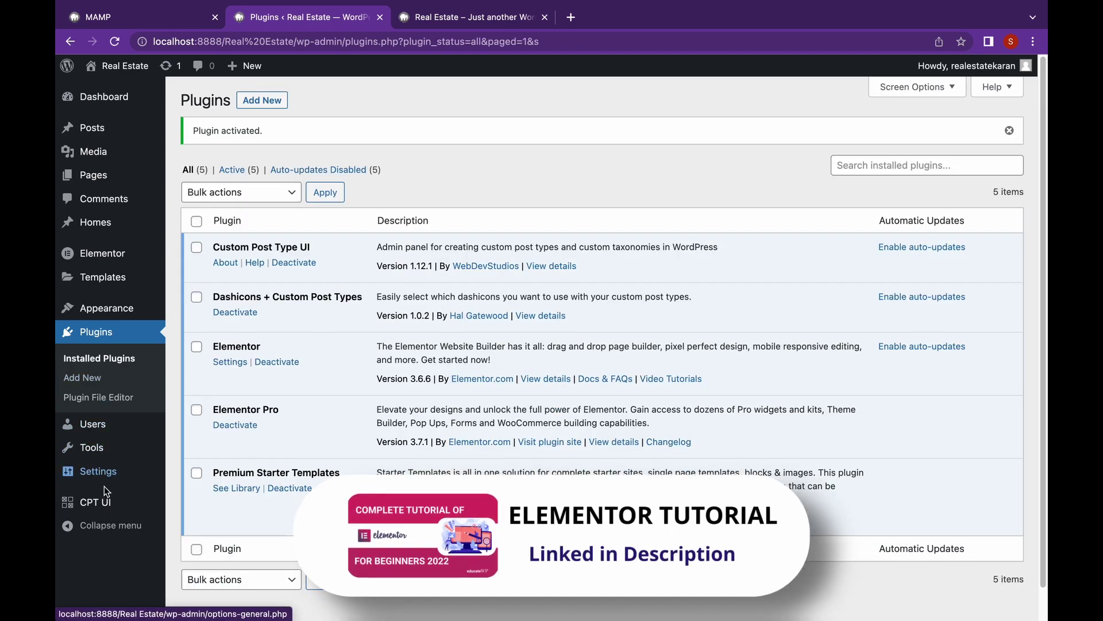
Step: Choose the store icon for Homes in the Dashicons + CPT settings
{"action": "left_click", "coordinate": [253, 578]}
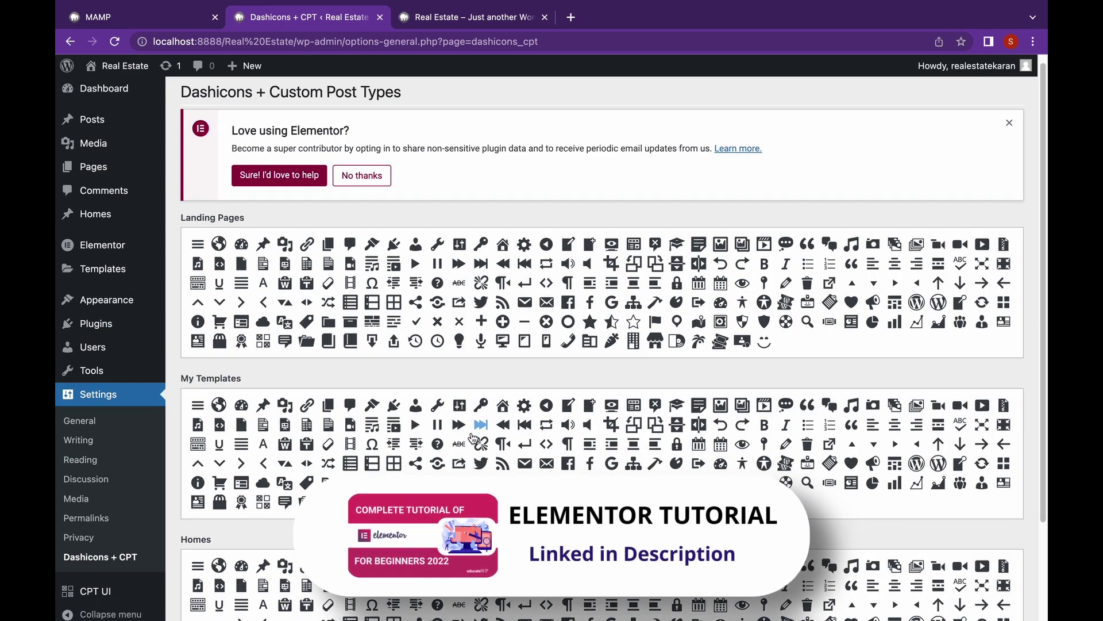
{"action": "scroll", "coordinate": [402, 469], "scroll_direction": "down", "scroll_amount": 5}
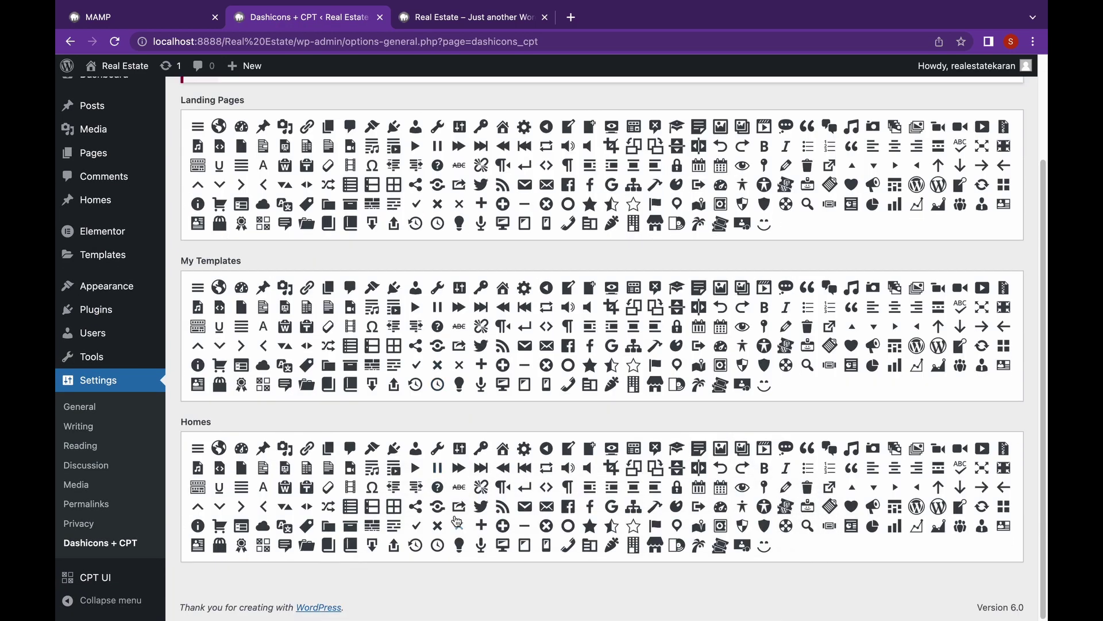
{"action": "left_click", "coordinate": [657, 543]}
Step: Enable Elementor for the Homes post type and save the Elementor settings
{"action": "left_click", "coordinate": [102, 230]}
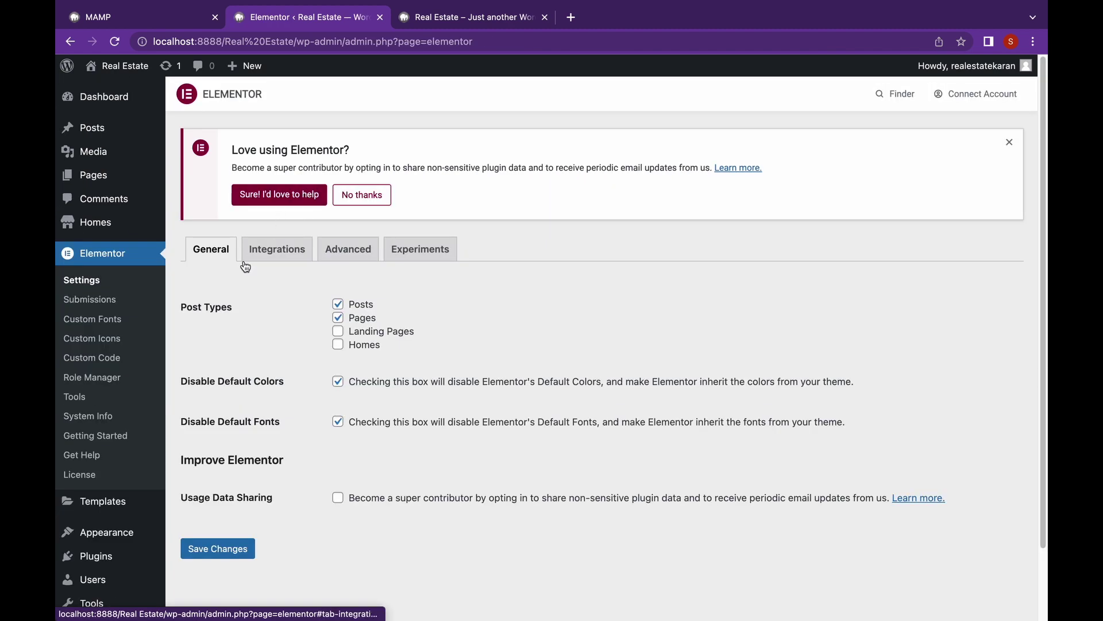
{"action": "left_click", "coordinate": [357, 345]}
{"action": "left_click", "coordinate": [217, 548]}
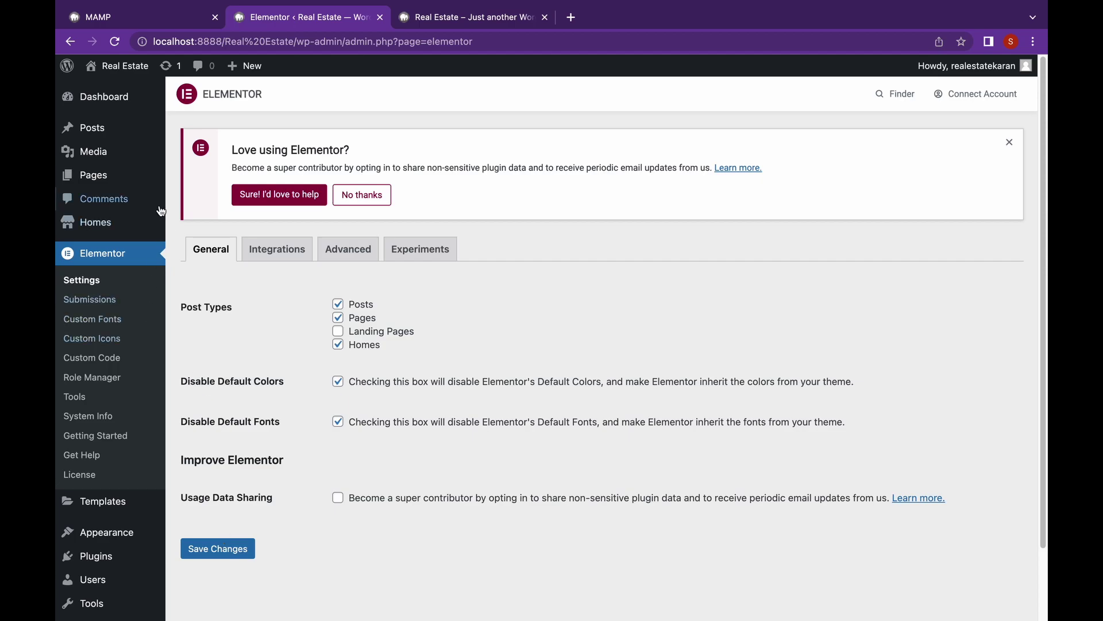
Step: Enter taxonomy slug 'categories' with labels Categories and Category
{"action": "left_click", "coordinate": [160, 225]}
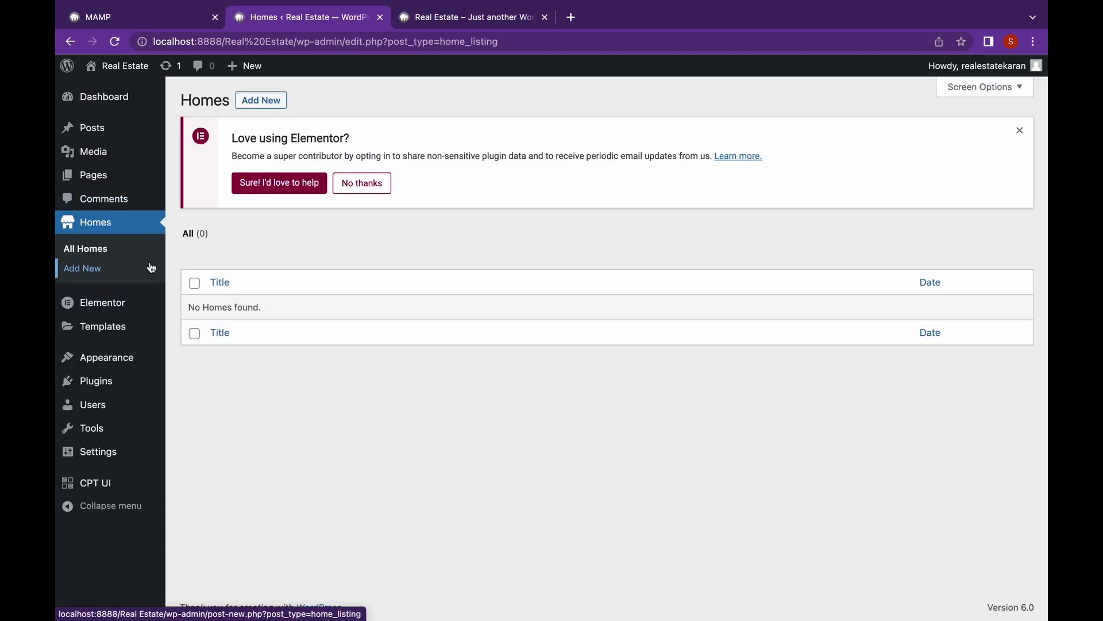
{"action": "mouse_move", "coordinate": [122, 483]}
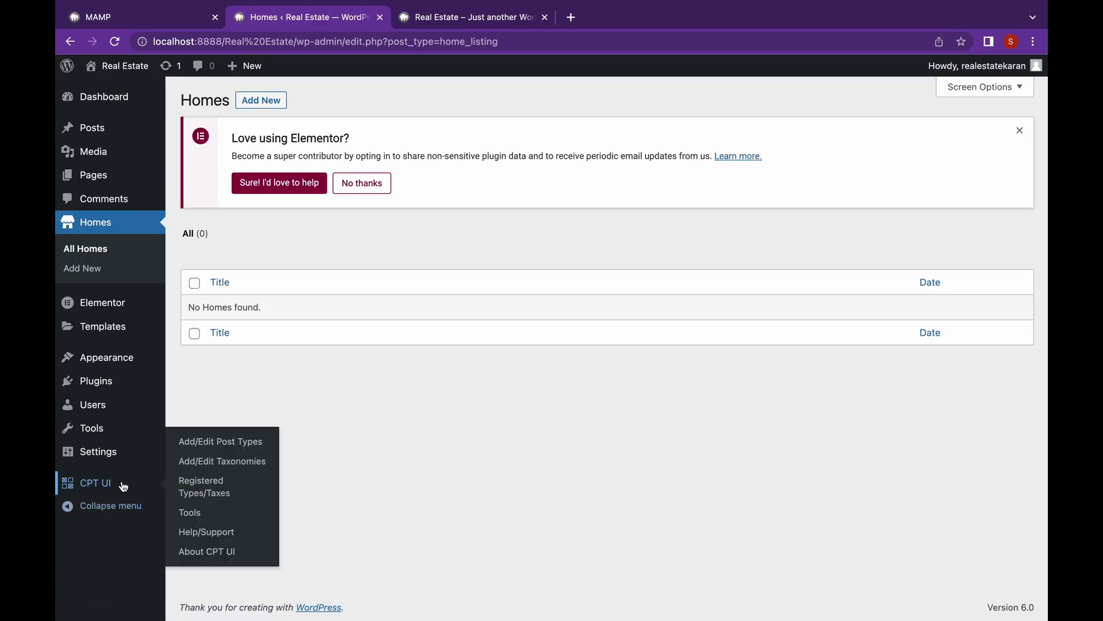
{"action": "left_click", "coordinate": [209, 461]}
{"action": "left_click", "coordinate": [428, 332]}
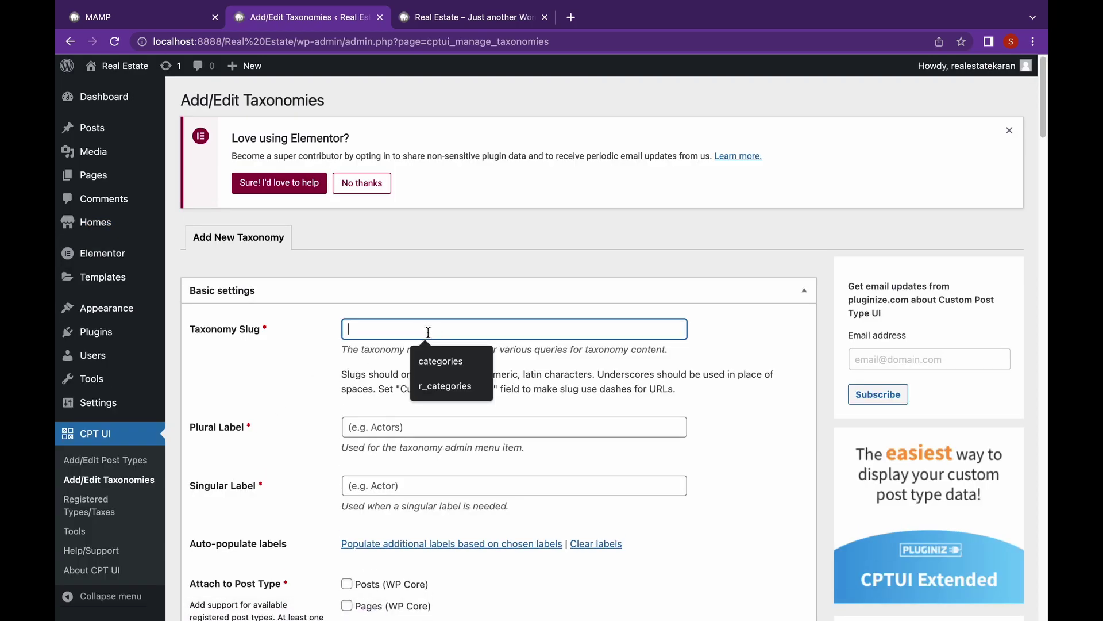
{"action": "left_click", "coordinate": [438, 361]}
{"action": "left_click", "coordinate": [392, 426]}
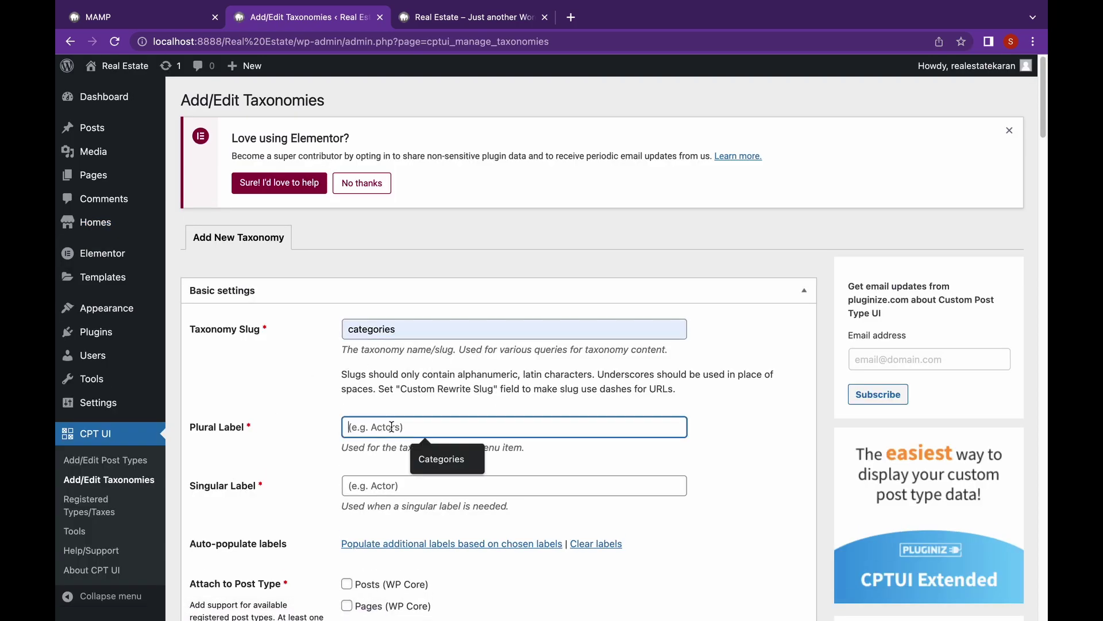
{"action": "left_click", "coordinate": [426, 464]}
{"action": "left_click", "coordinate": [428, 485]}
{"action": "left_click", "coordinate": [440, 516]}
Step: Attach the categories taxonomy to Homes and add it
{"action": "scroll", "coordinate": [440, 516], "scroll_direction": "down", "scroll_amount": 5}
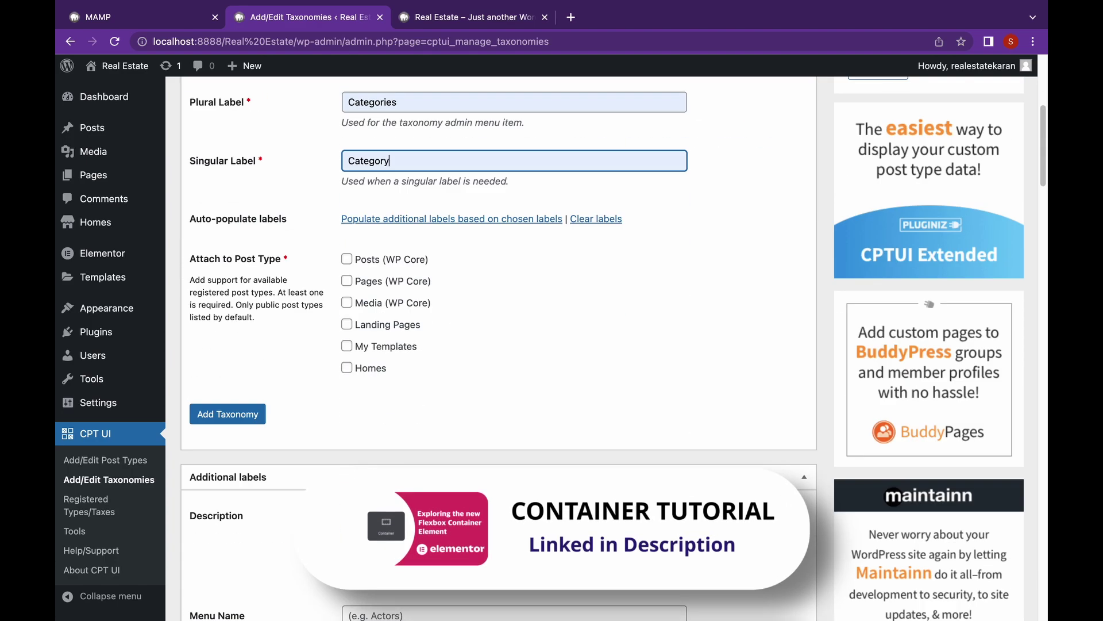
{"action": "left_click", "coordinate": [347, 367]}
{"action": "left_click", "coordinate": [228, 414]}
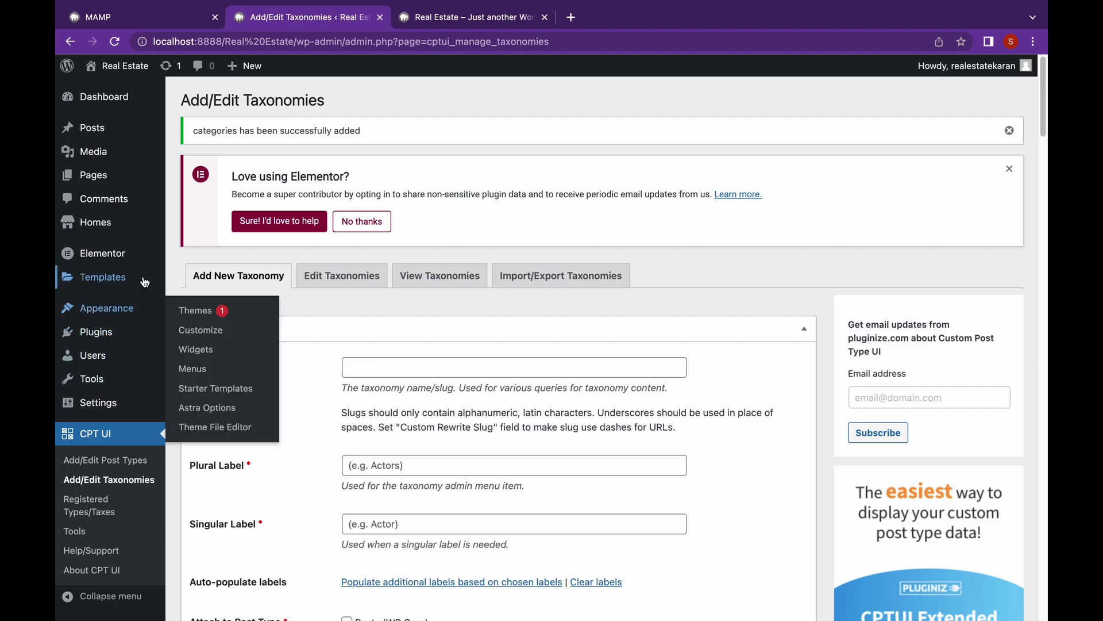
Step: Return to the Homes posts list, now showing a Categories submenu
{"action": "left_click", "coordinate": [131, 230]}
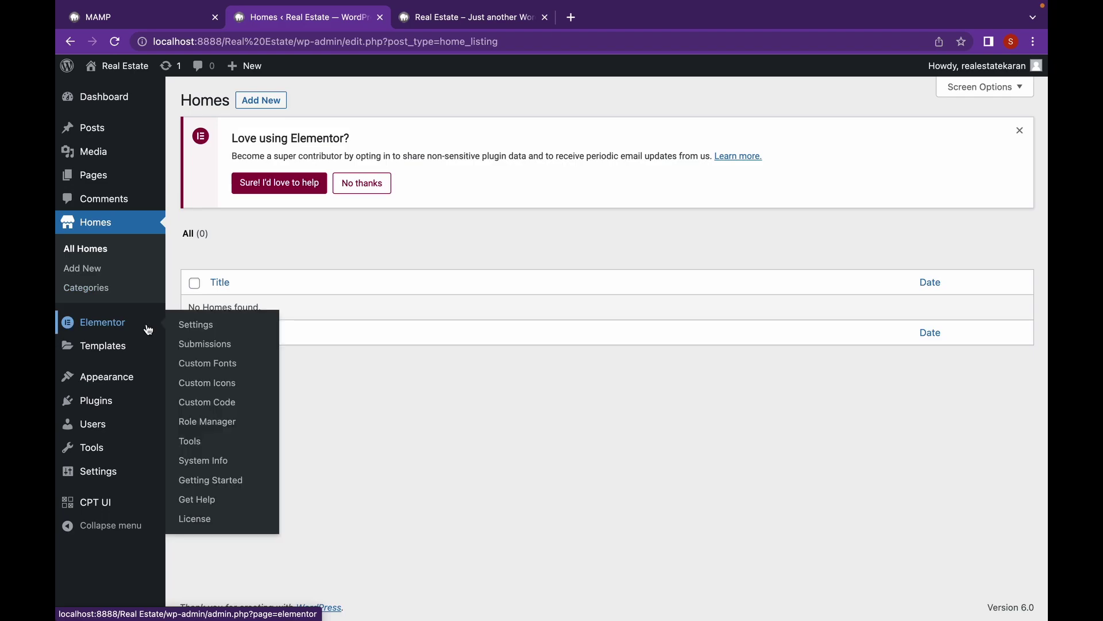
Step: Search for Advanced Custom Fields, then install and activate it
{"action": "mouse_move", "coordinate": [135, 412]}
{"action": "left_click", "coordinate": [195, 430]}
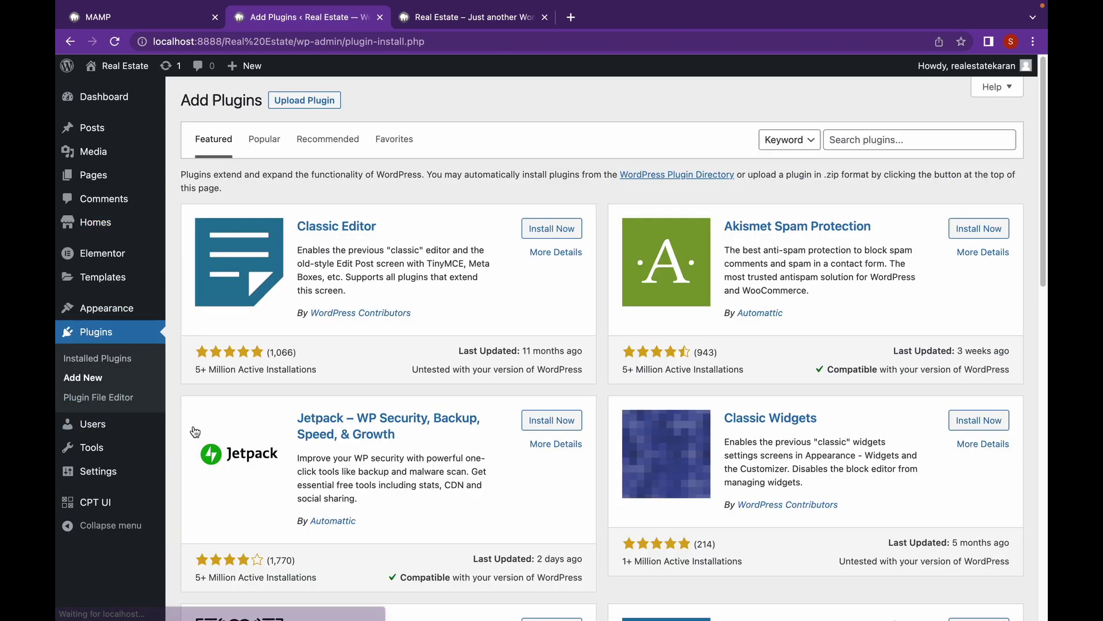
{"action": "left_click", "coordinate": [964, 145]}
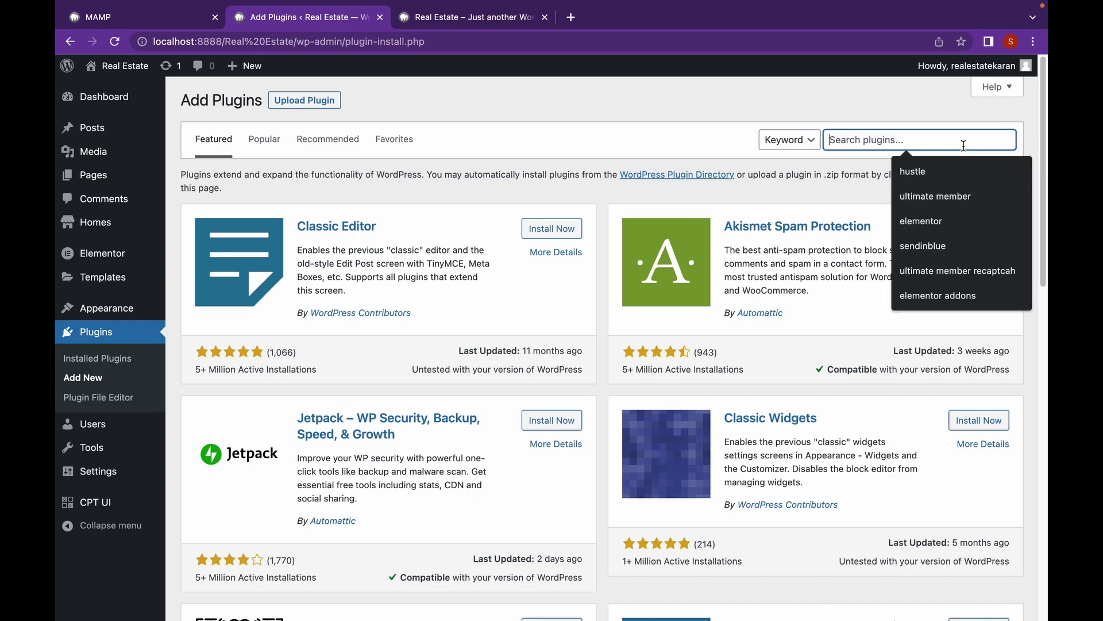
{"action": "type", "text": "ad"}
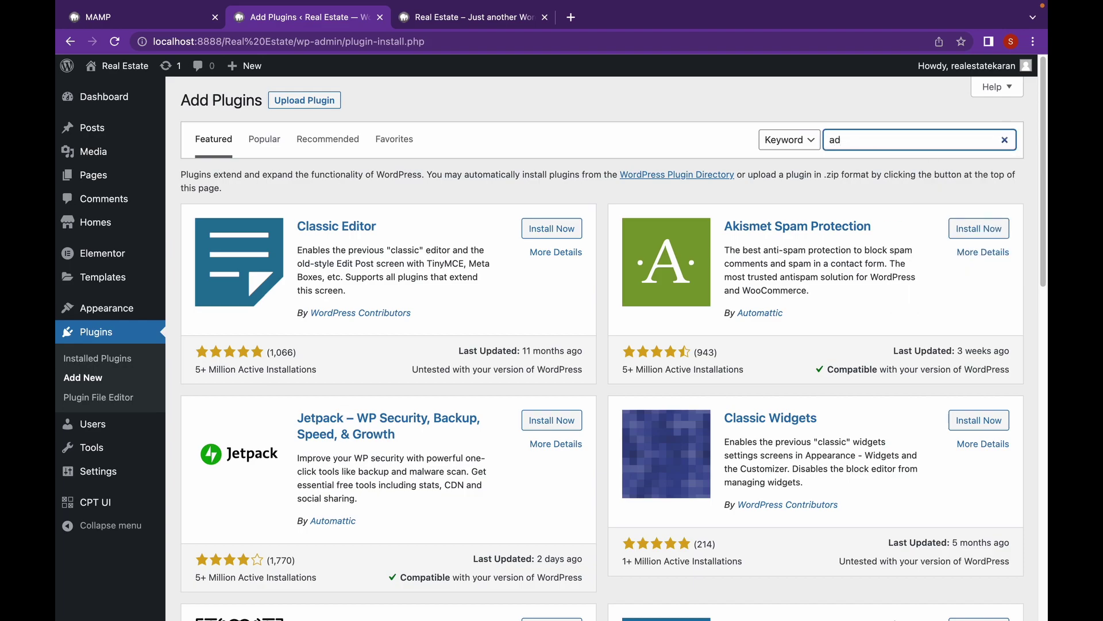
{"action": "type", "text": "vance"}
{"action": "type", "text": "d cusr"}
{"action": "type", "text": "om"}
{"action": "type", "text": " fields"}
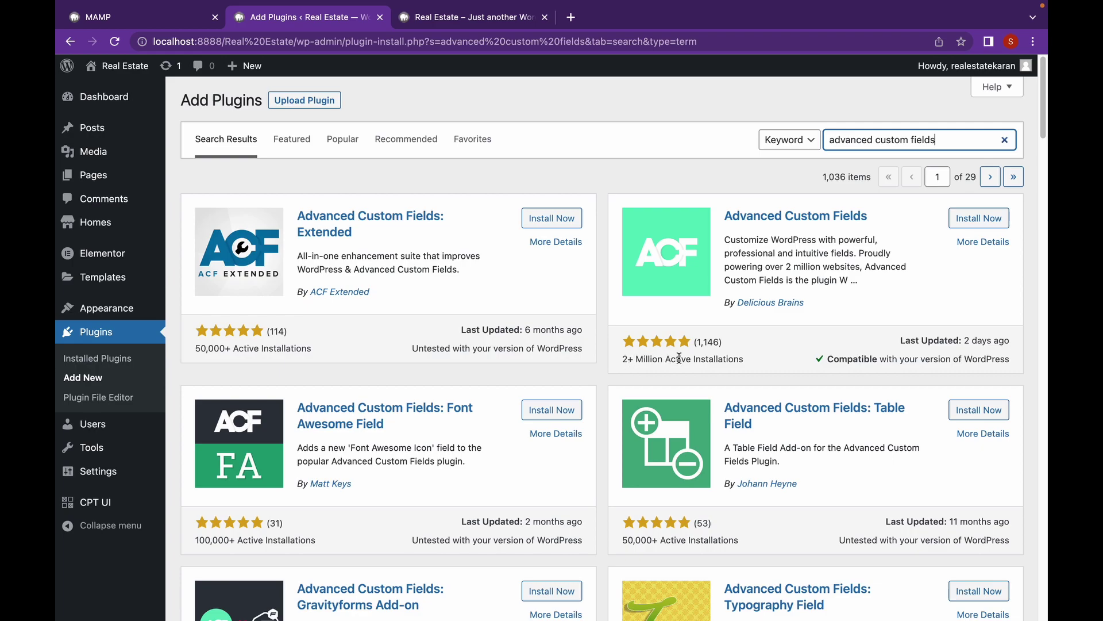
{"action": "left_click", "coordinate": [998, 220]}
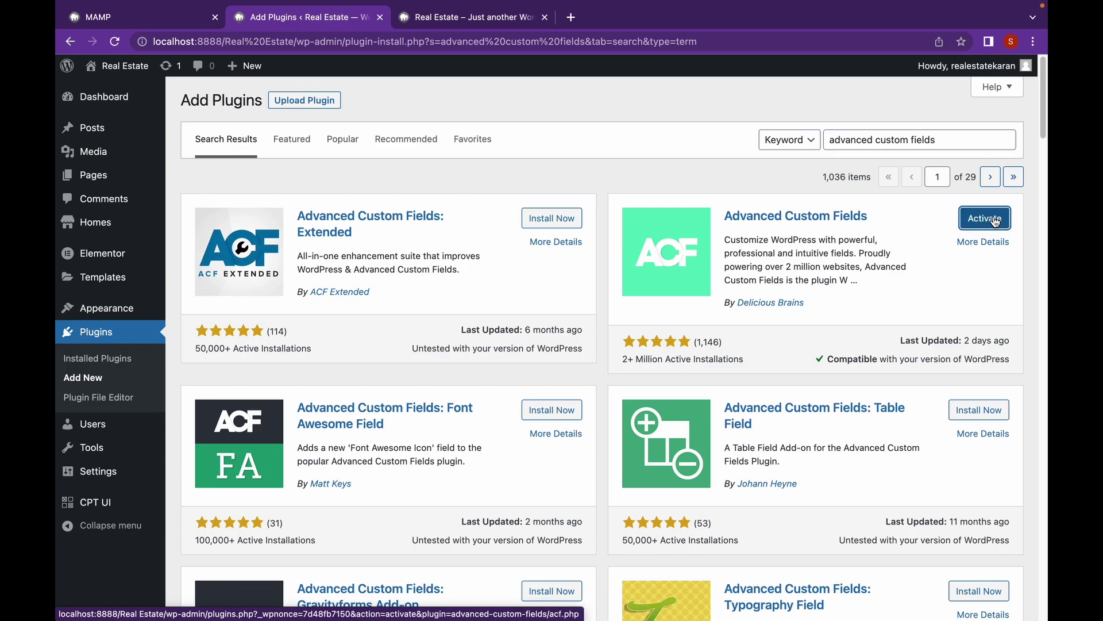
{"action": "left_click", "coordinate": [996, 222]}
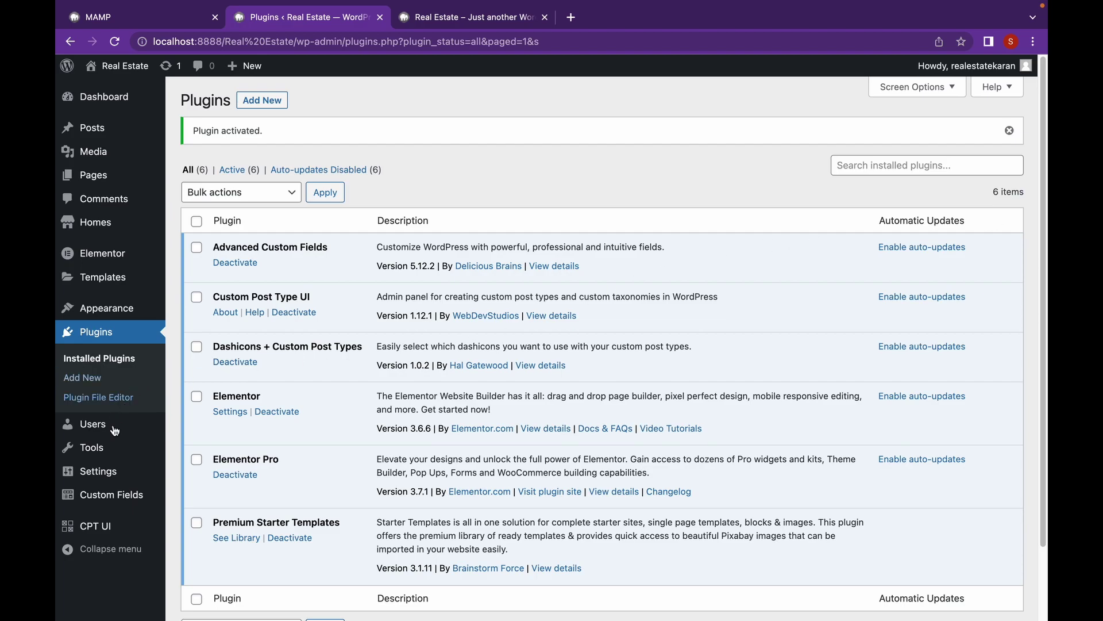
Step: Go from the empty ACF Field Groups list to a new field group
{"action": "mouse_move", "coordinate": [125, 496]}
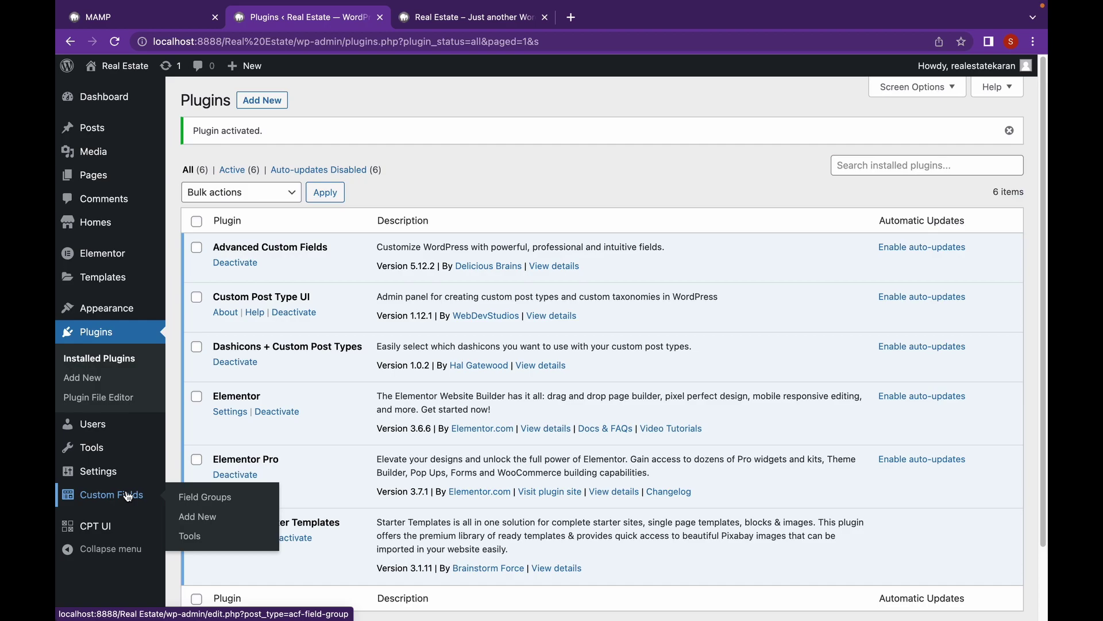
{"action": "left_click", "coordinate": [128, 495]}
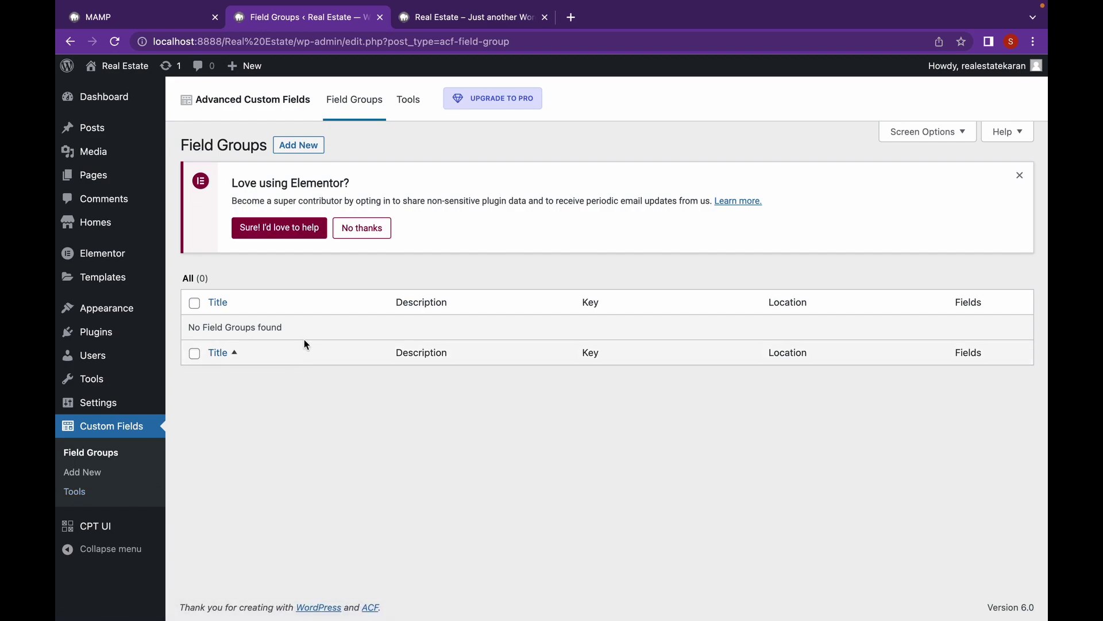
{"action": "left_click", "coordinate": [144, 470]}
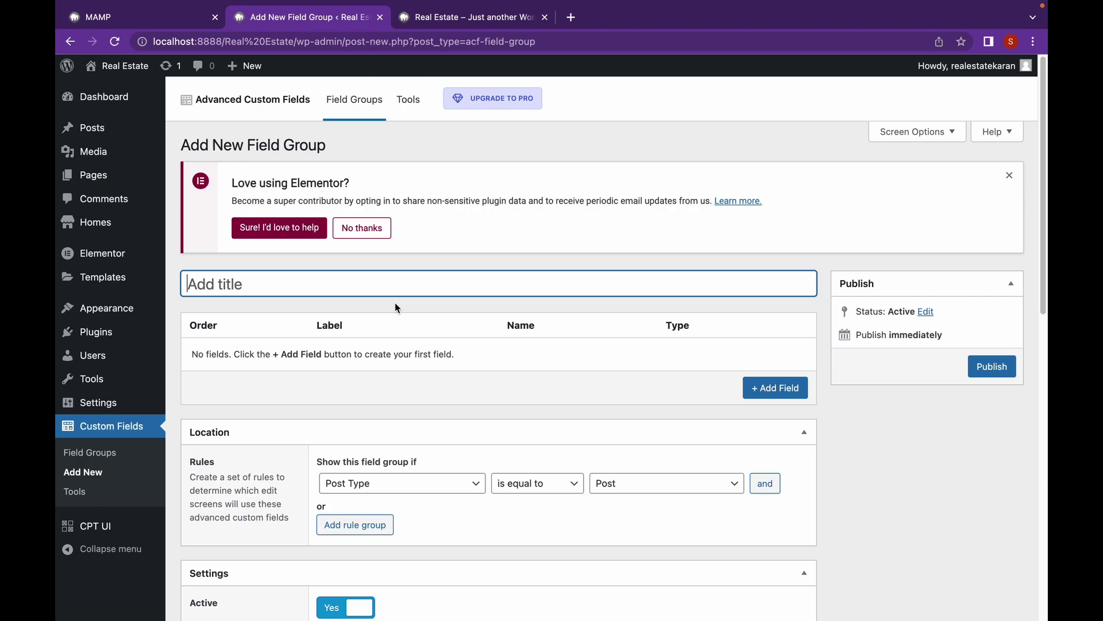
Step: Title the field group Homes and add a first field labelled Home Name
{"action": "type", "text": "Homes"}
{"action": "scroll", "coordinate": [313, 378], "scroll_direction": "down", "scroll_amount": 1}
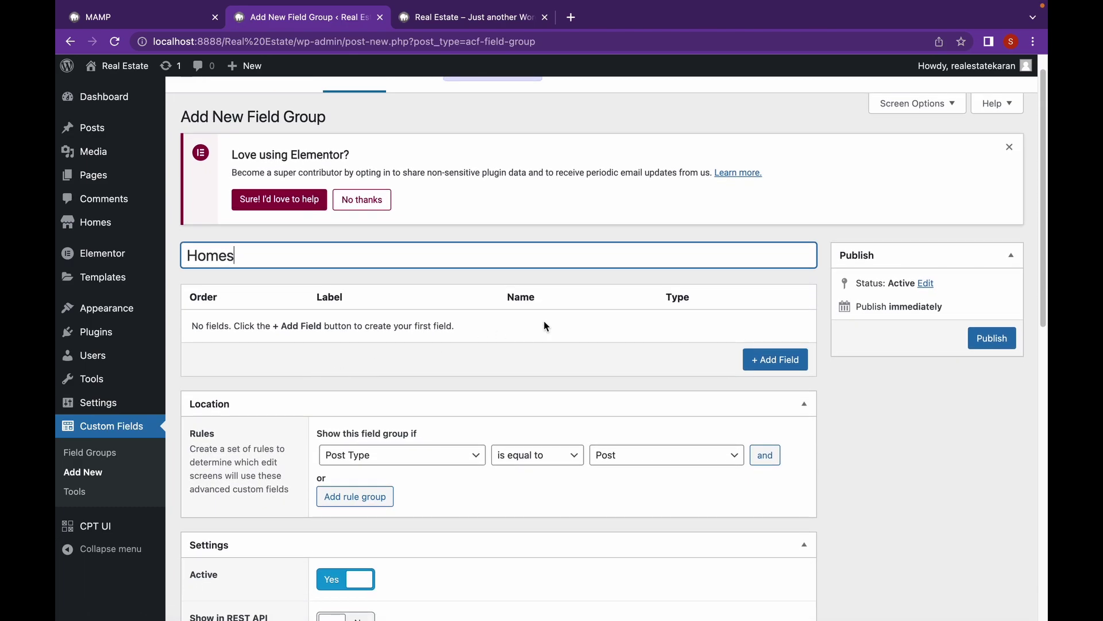
{"action": "left_click", "coordinate": [758, 360]}
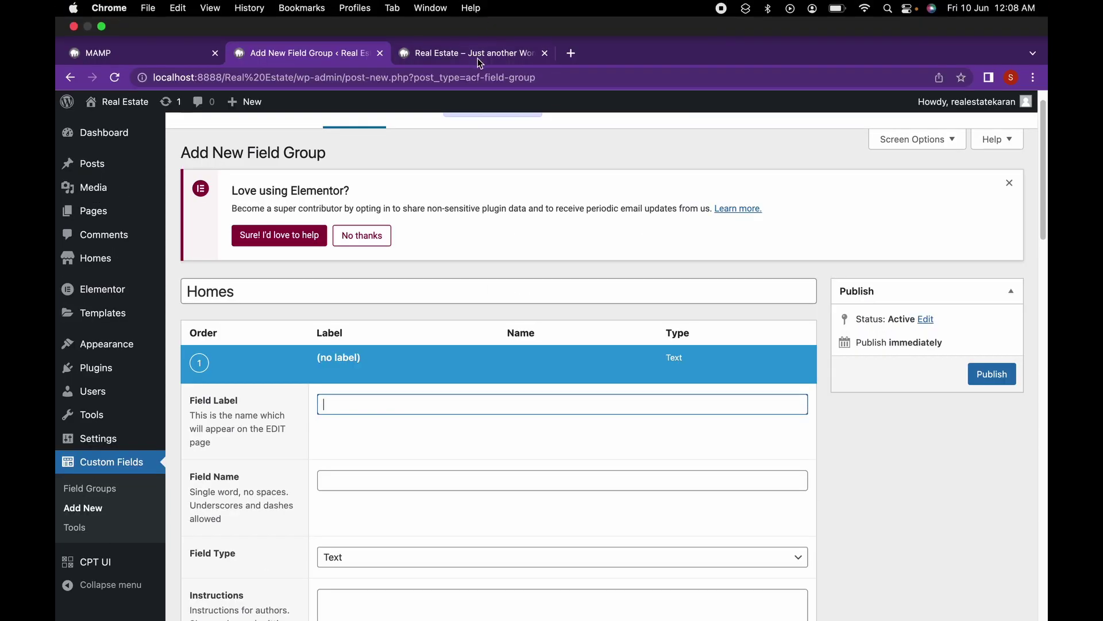
{"action": "left_click", "coordinate": [477, 49]}
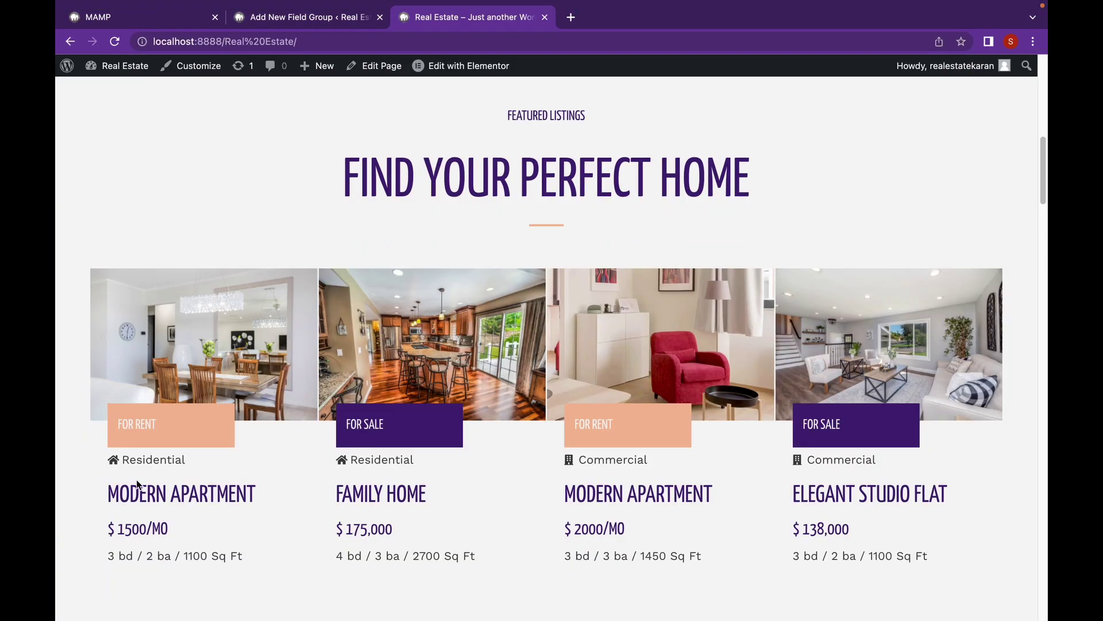
{"action": "scroll", "coordinate": [138, 485], "scroll_direction": "down", "scroll_amount": 1}
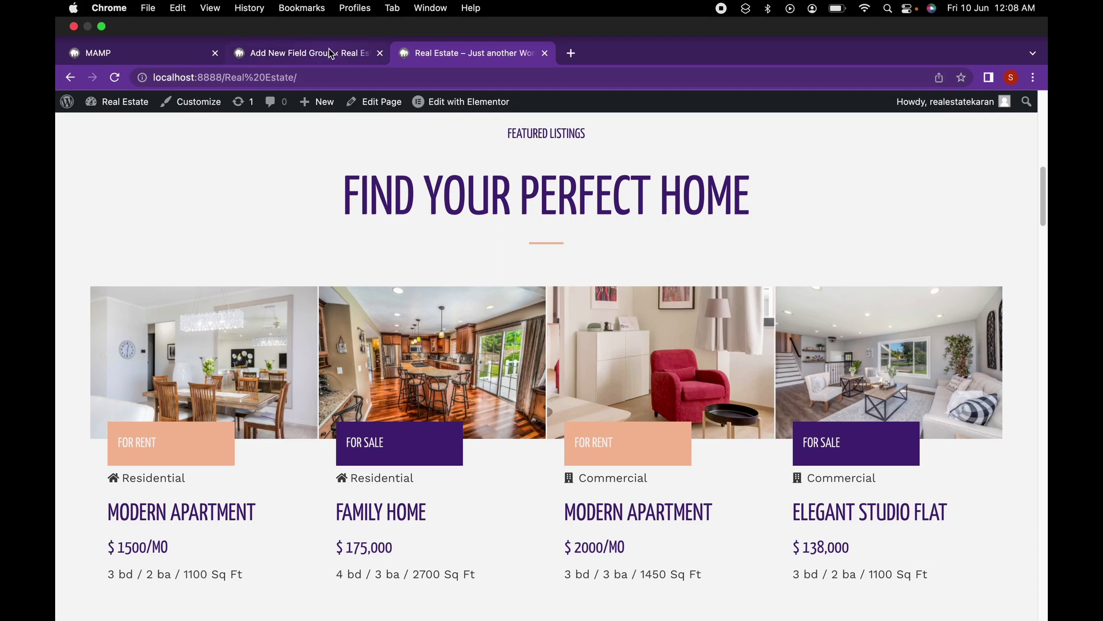
{"action": "left_click", "coordinate": [331, 54]}
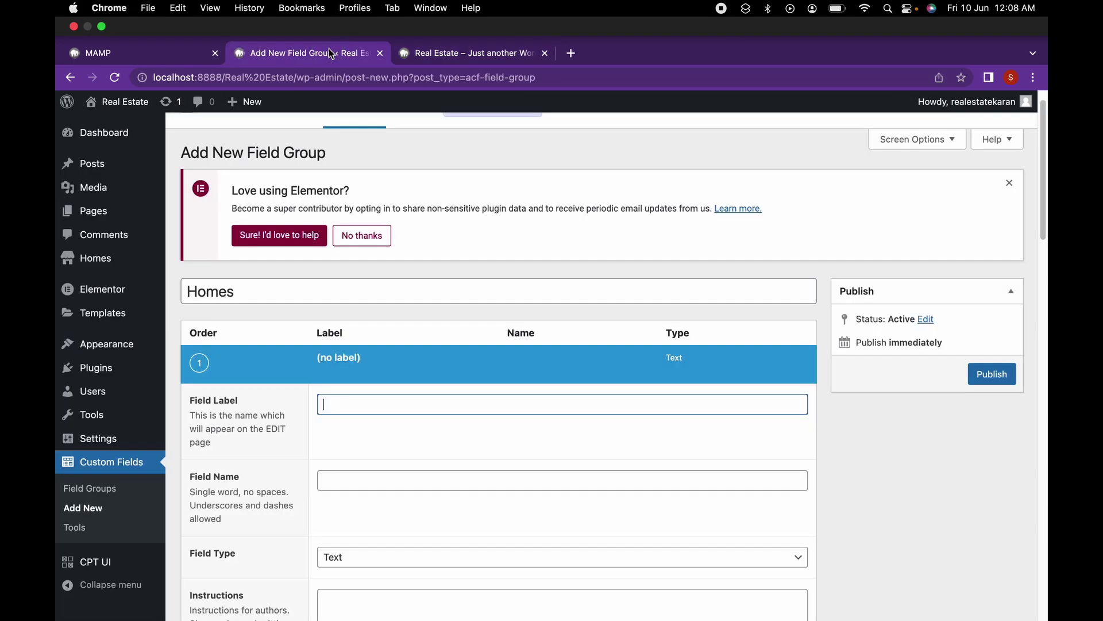
{"action": "type", "text": "H"}
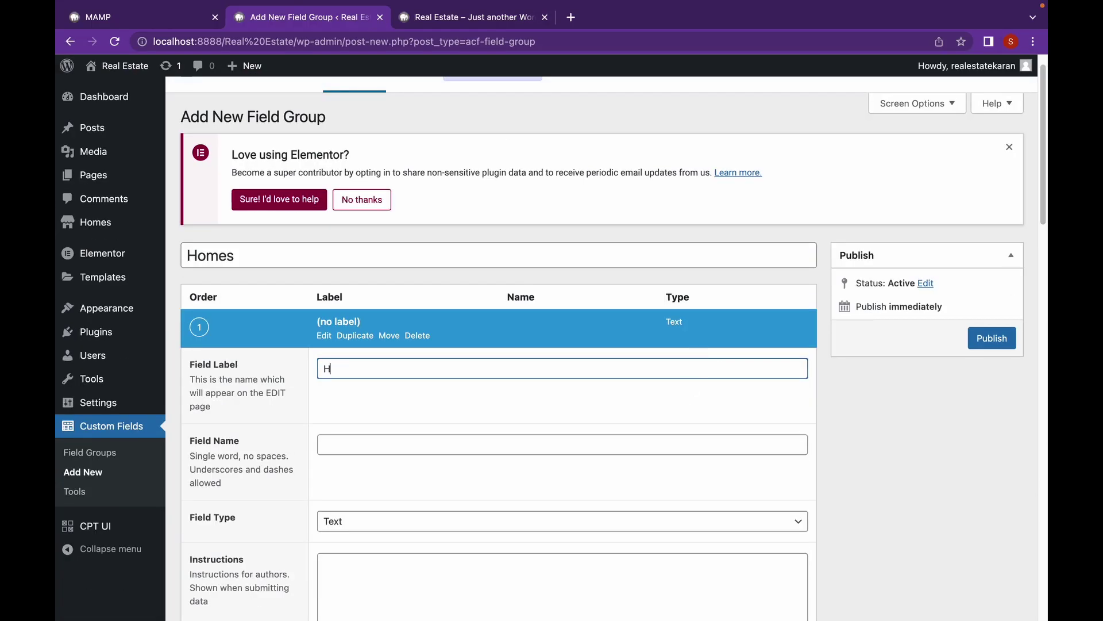
{"action": "type", "text": "om"}
{"action": "type", "text": "e Name"}
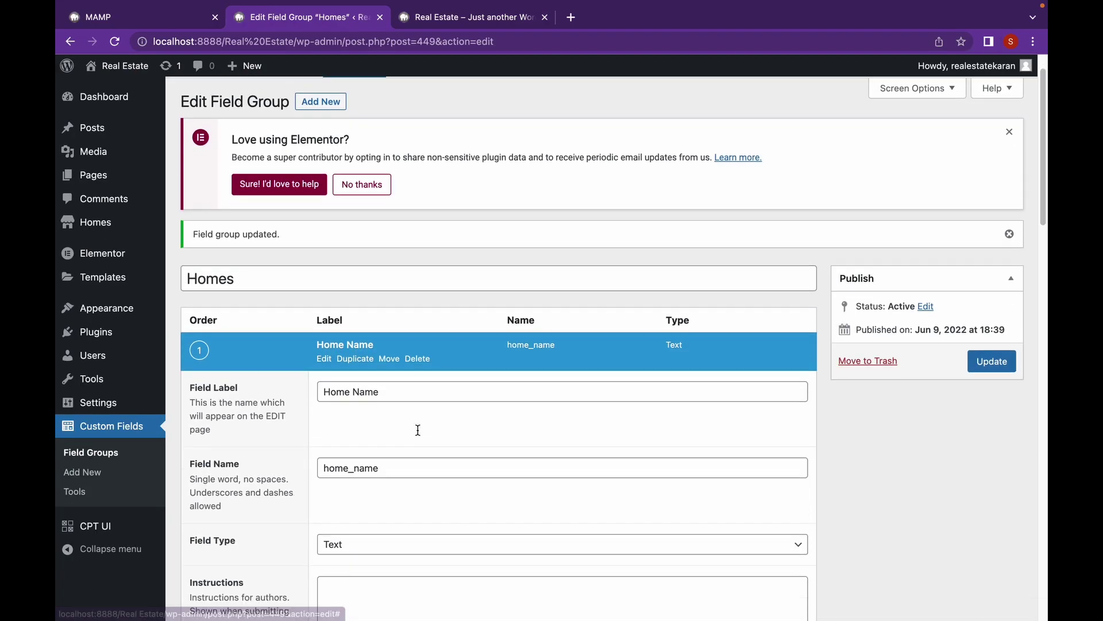
{"action": "scroll", "coordinate": [416, 428], "scroll_direction": "down", "scroll_amount": 3}
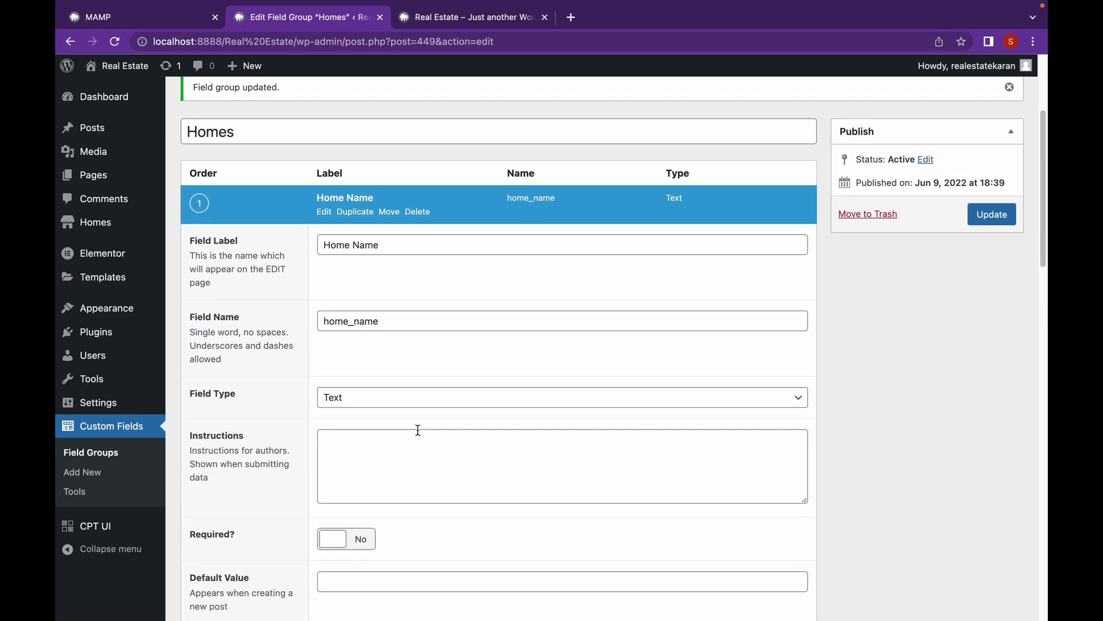
Step: Leave the Home Name field type set to Text
{"action": "left_click", "coordinate": [403, 390]}
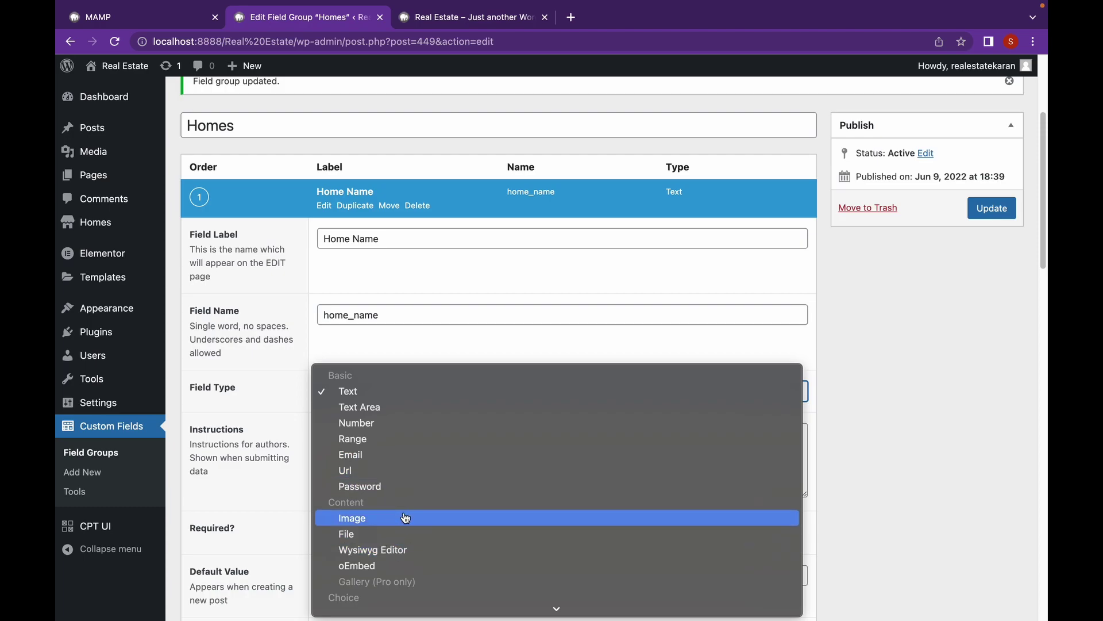
{"action": "scroll", "coordinate": [408, 523], "scroll_direction": "down", "scroll_amount": 5}
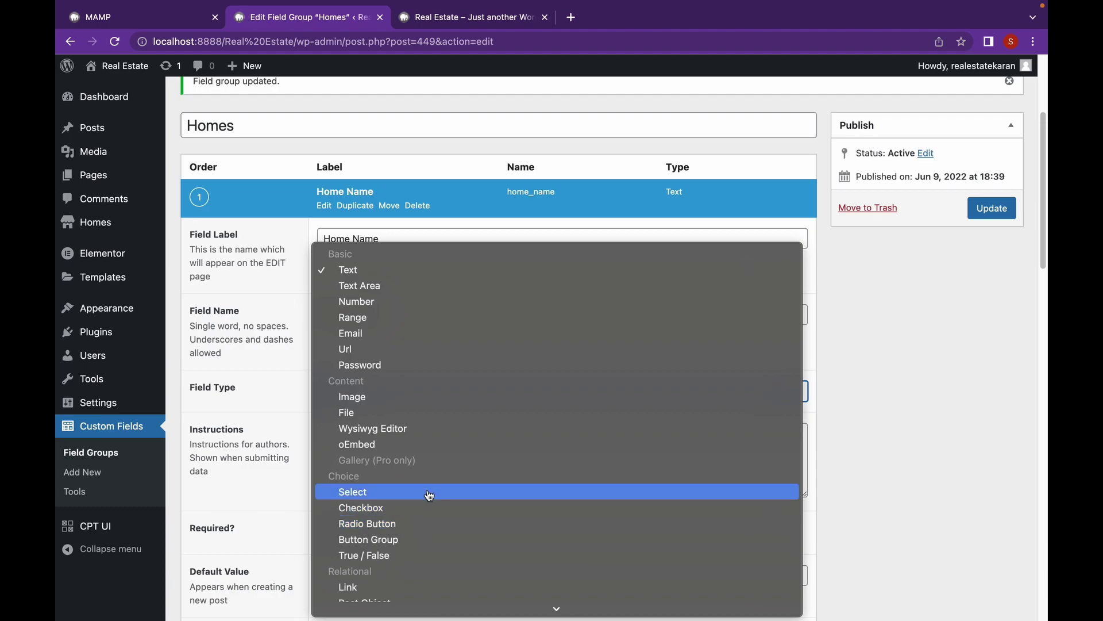
{"action": "scroll", "coordinate": [430, 497], "scroll_direction": "down", "scroll_amount": 4}
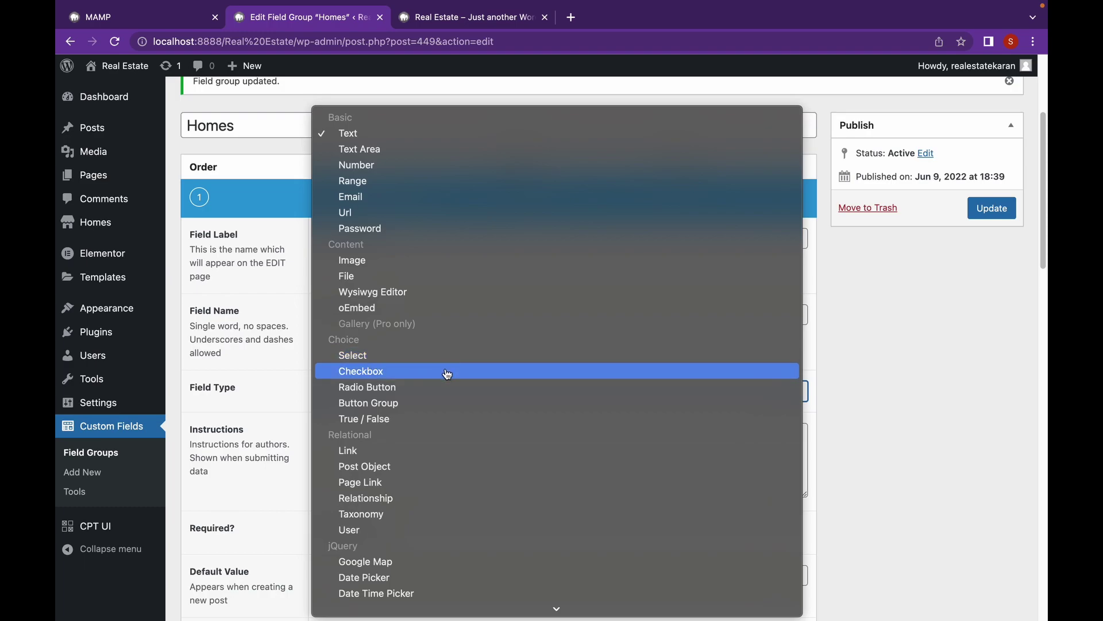
{"action": "scroll", "coordinate": [447, 459], "scroll_direction": "down", "scroll_amount": 3}
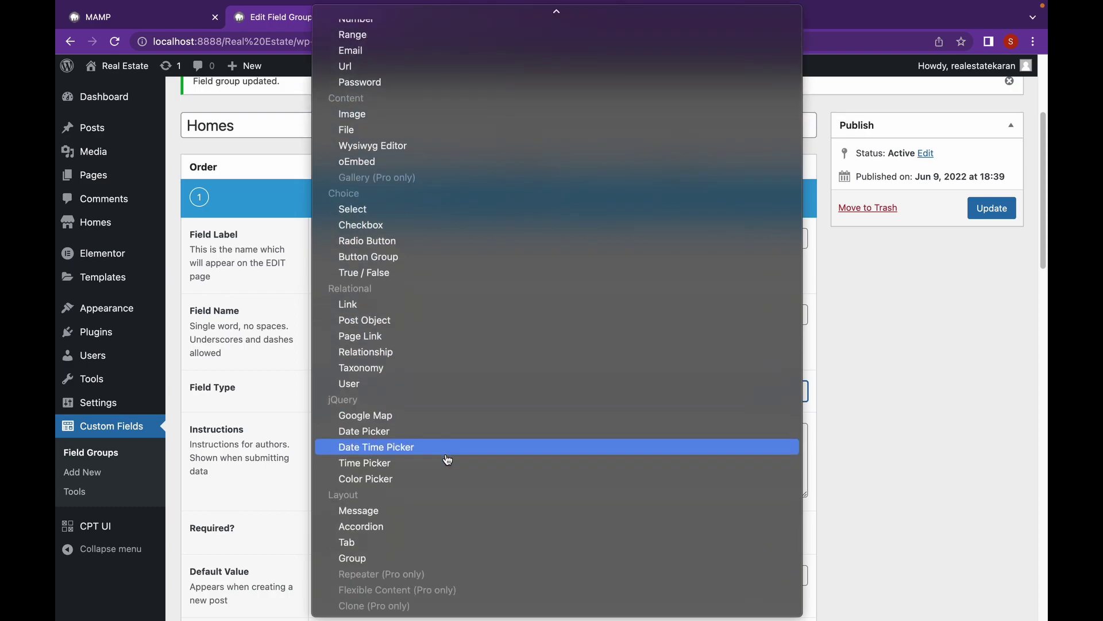
{"action": "left_click", "coordinate": [912, 284]}
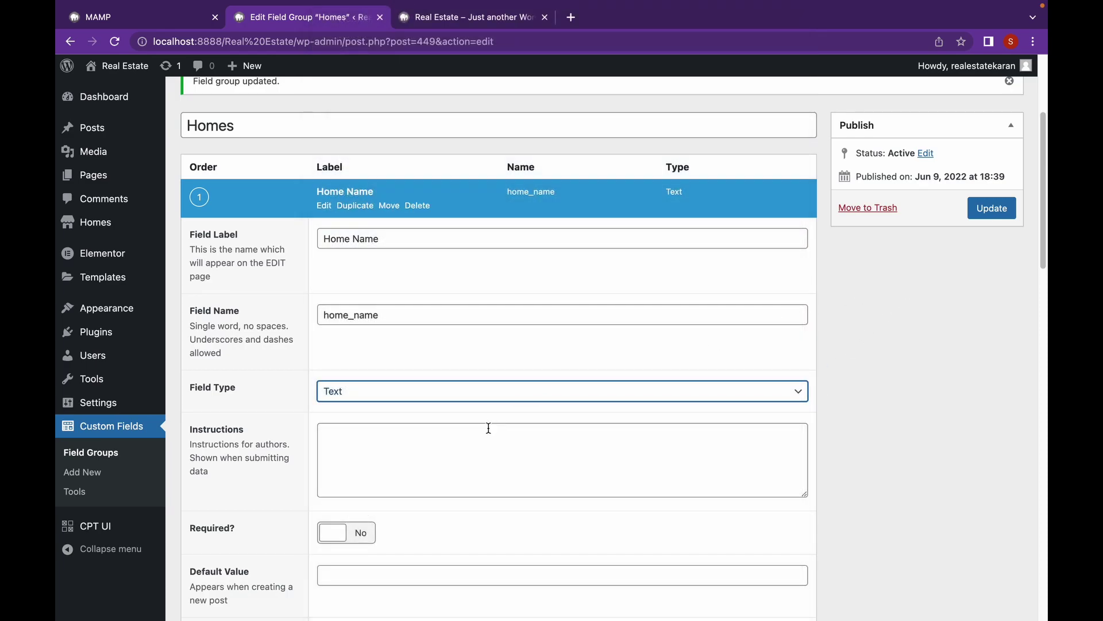
Step: Switch the Home Name field's Required toggle to Yes
{"action": "scroll", "coordinate": [488, 428], "scroll_direction": "down", "scroll_amount": 1}
{"action": "scroll", "coordinate": [374, 455], "scroll_direction": "down", "scroll_amount": 1}
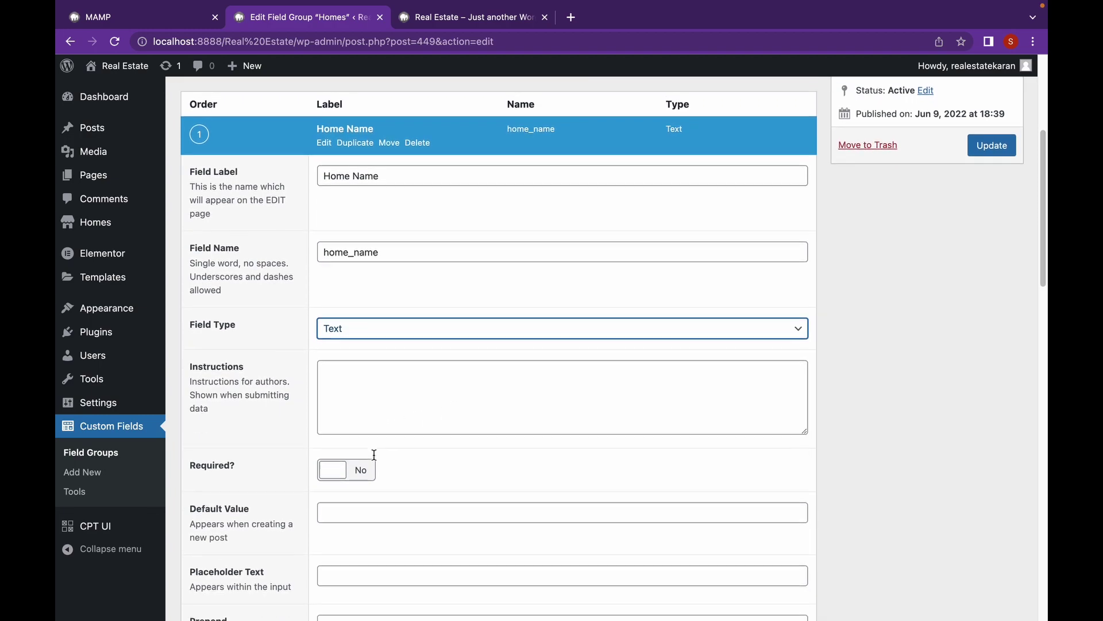
{"action": "left_click", "coordinate": [344, 454]}
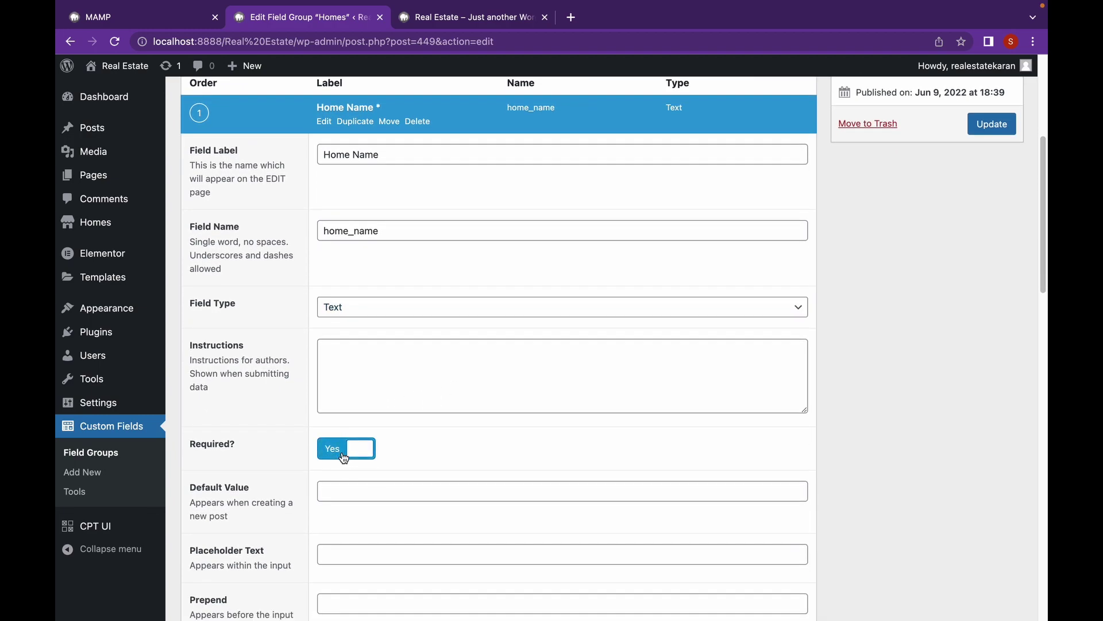
{"action": "scroll", "coordinate": [477, 453], "scroll_direction": "down", "scroll_amount": 3}
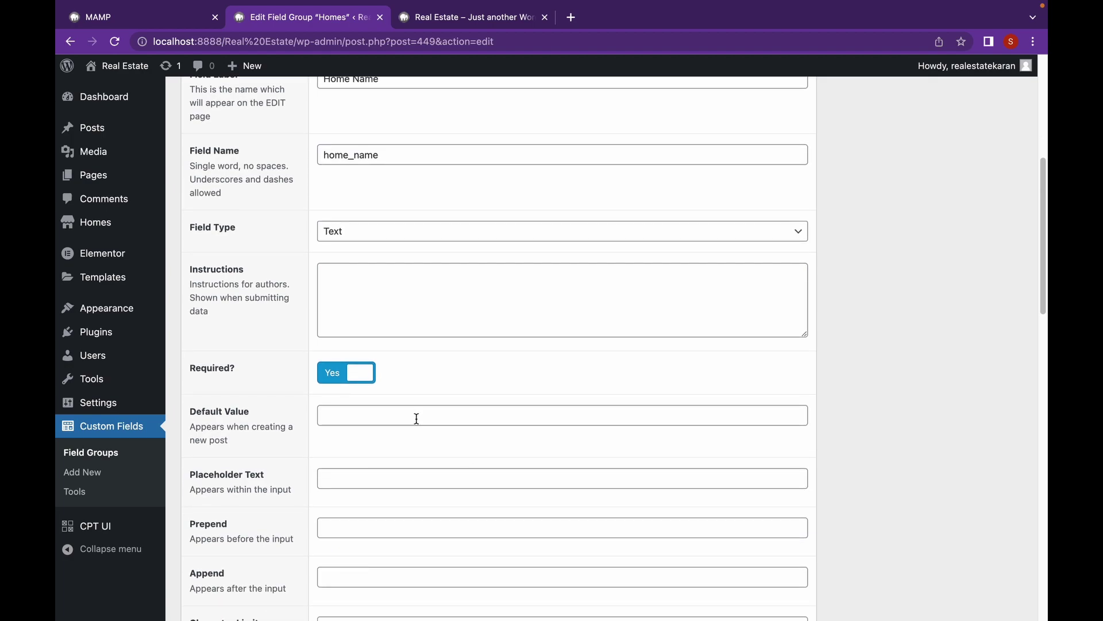
{"action": "scroll", "coordinate": [417, 419], "scroll_direction": "down", "scroll_amount": 8}
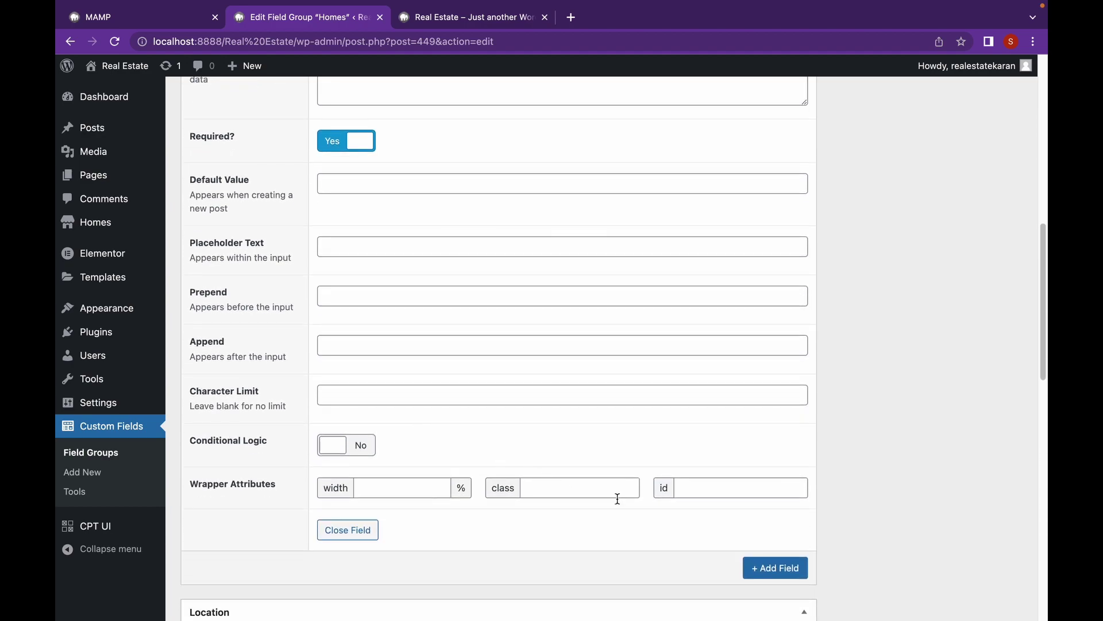
Step: Add a second field to the Homes group and label it pricing
{"action": "left_click", "coordinate": [771, 569]}
{"action": "scroll", "coordinate": [775, 431], "scroll_direction": "down", "scroll_amount": 4}
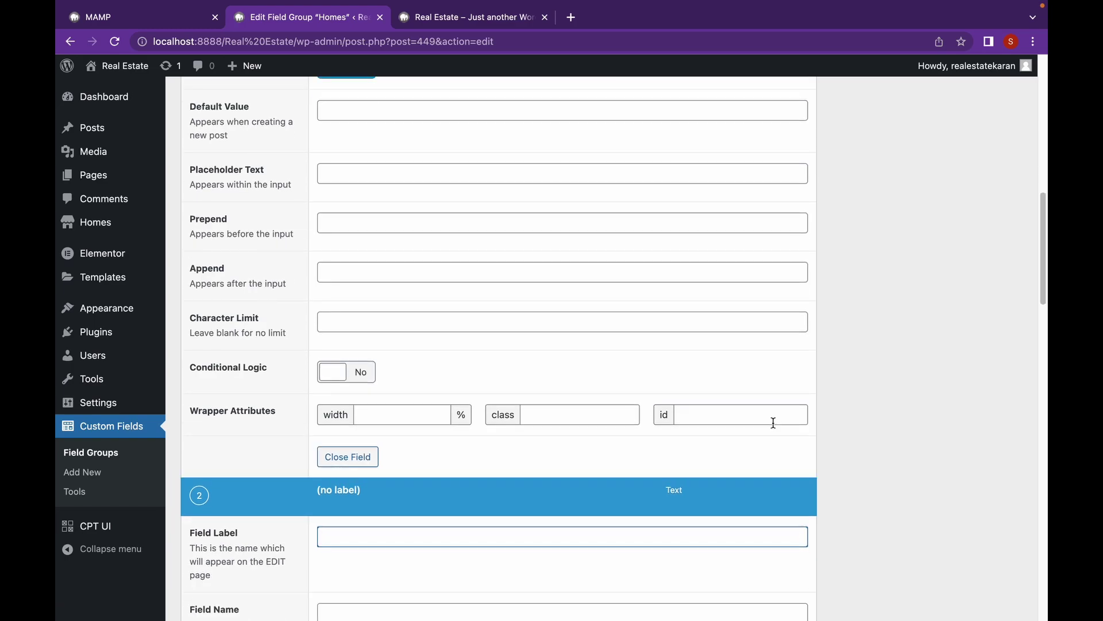
{"action": "scroll", "coordinate": [770, 418], "scroll_direction": "down", "scroll_amount": 5}
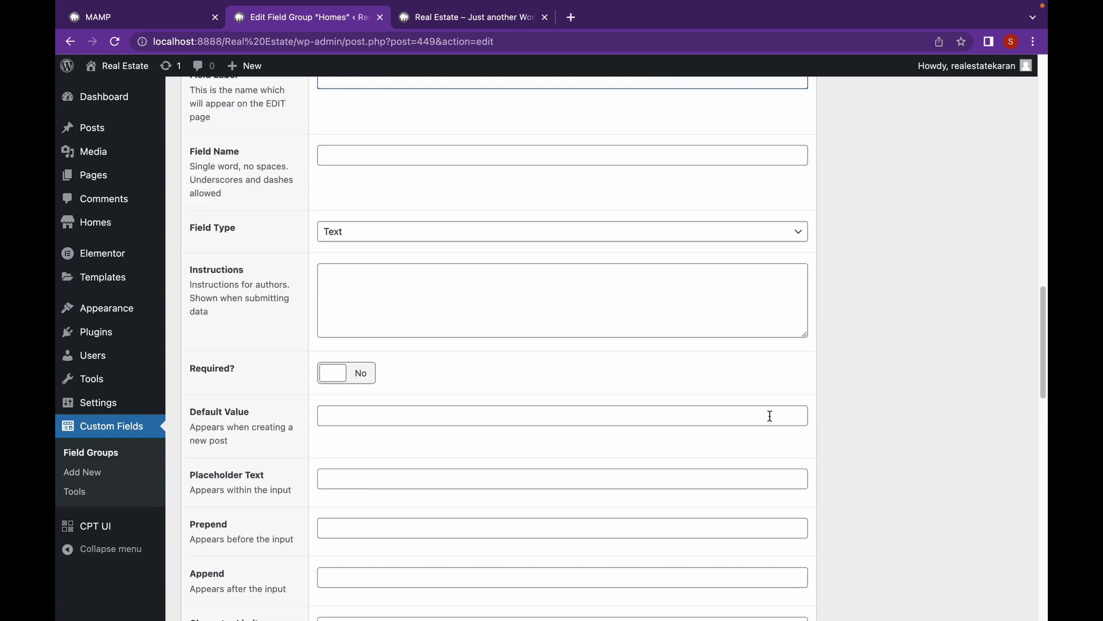
{"action": "scroll", "coordinate": [770, 416], "scroll_direction": "up", "scroll_amount": 1}
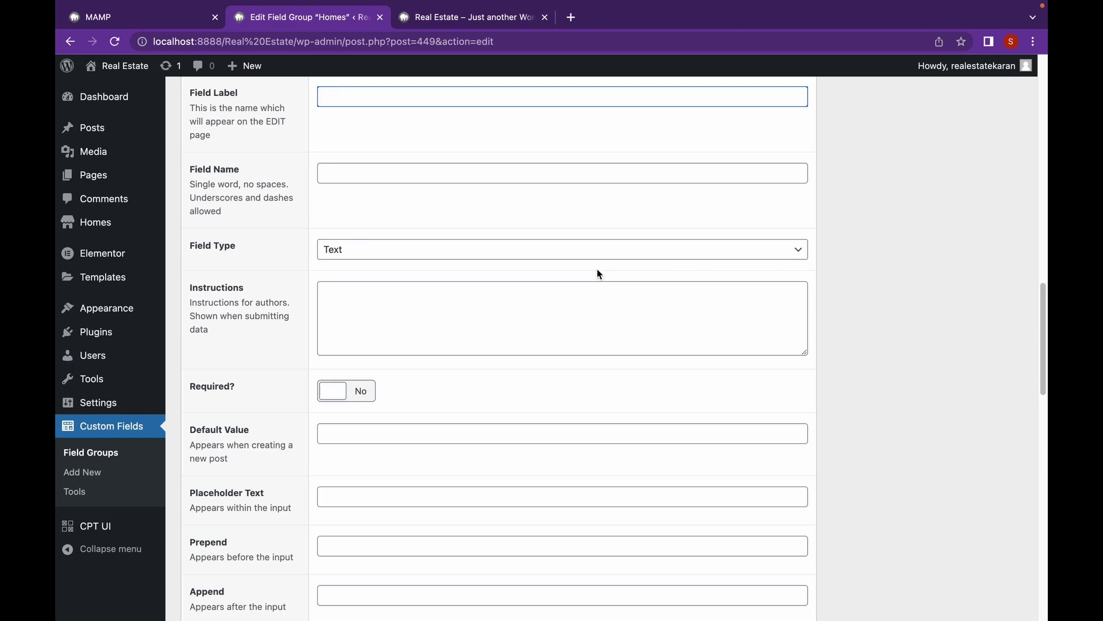
{"action": "left_click", "coordinate": [475, 19]}
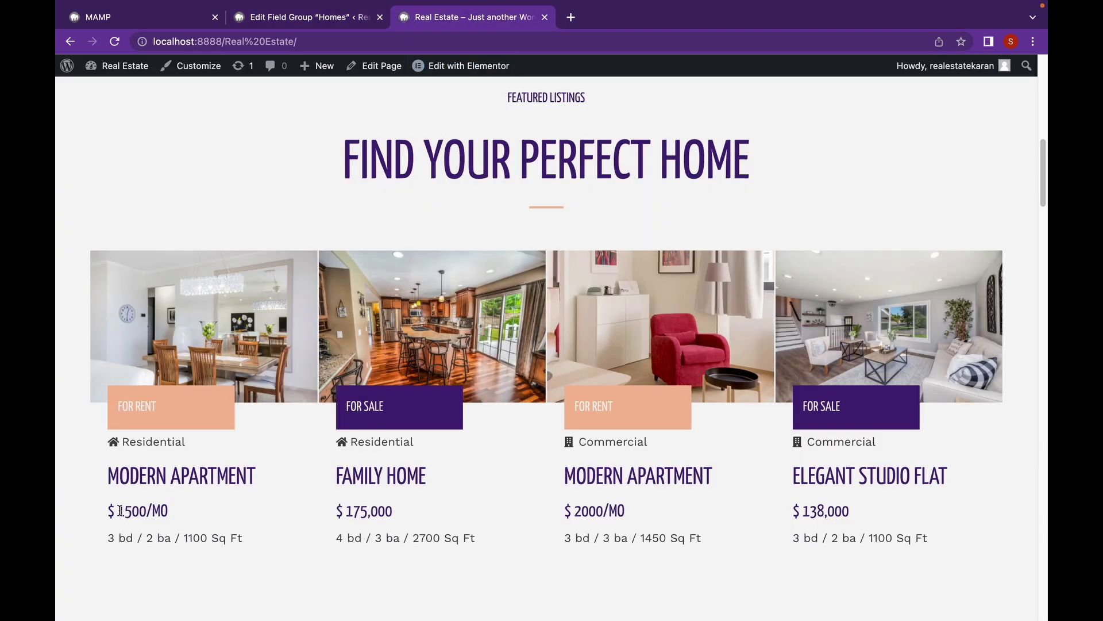
{"action": "left_click", "coordinate": [342, 21]}
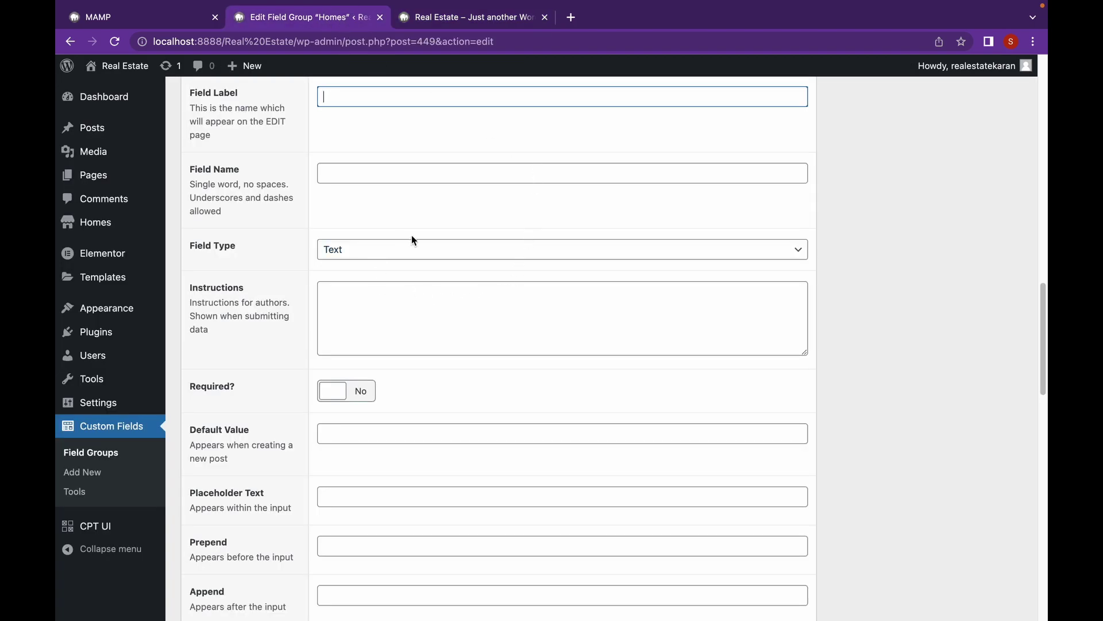
{"action": "type", "text": "pricing"}
Step: Make pricing a required Number field with a $ prefix
{"action": "left_click", "coordinate": [372, 253]}
{"action": "left_click", "coordinate": [372, 282]}
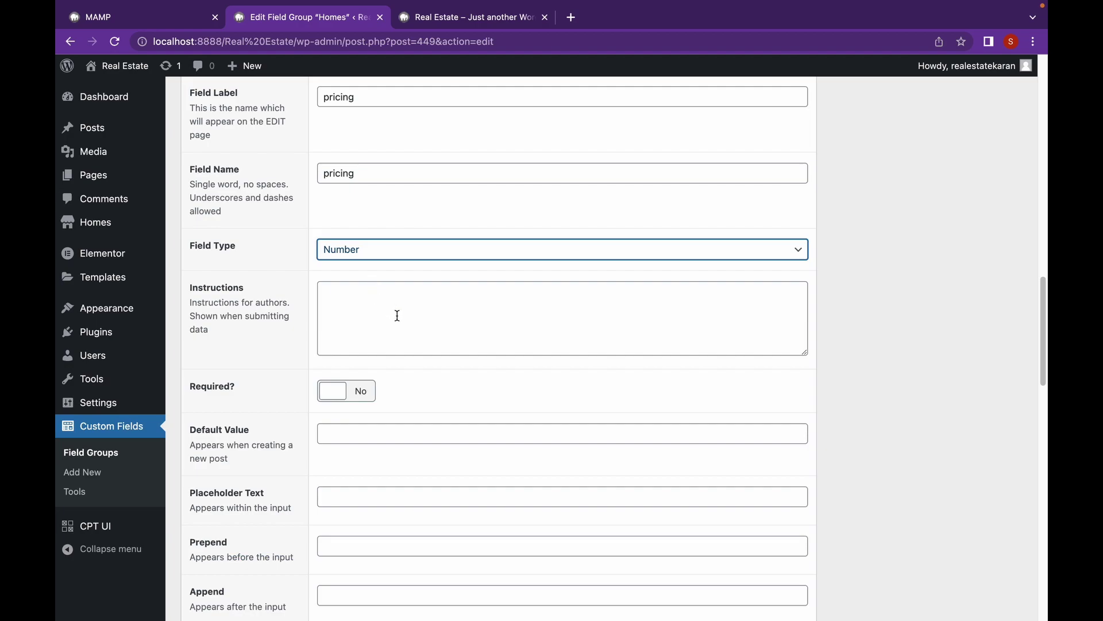
{"action": "scroll", "coordinate": [397, 316], "scroll_direction": "down", "scroll_amount": 1}
{"action": "left_click", "coordinate": [352, 382]}
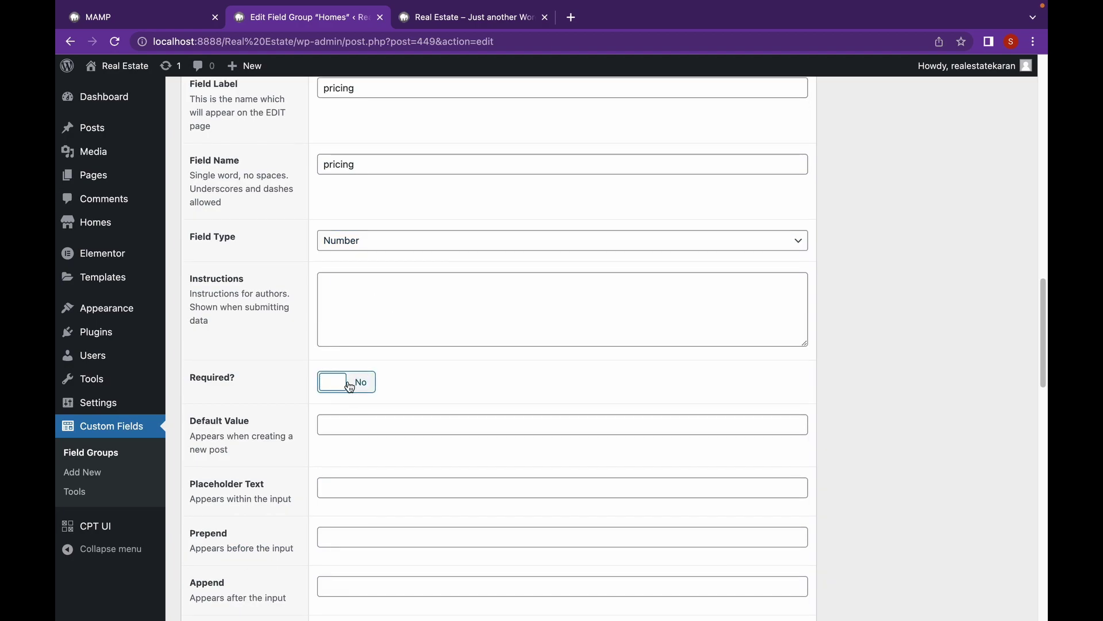
{"action": "scroll", "coordinate": [488, 379], "scroll_direction": "down", "scroll_amount": 3}
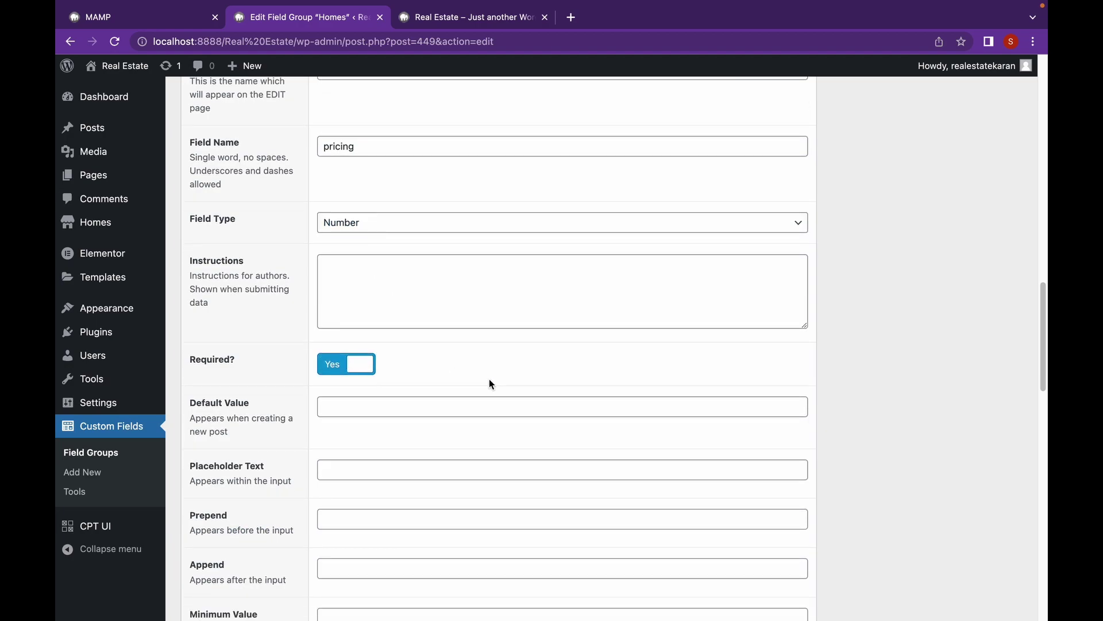
{"action": "scroll", "coordinate": [490, 380], "scroll_direction": "down", "scroll_amount": 2}
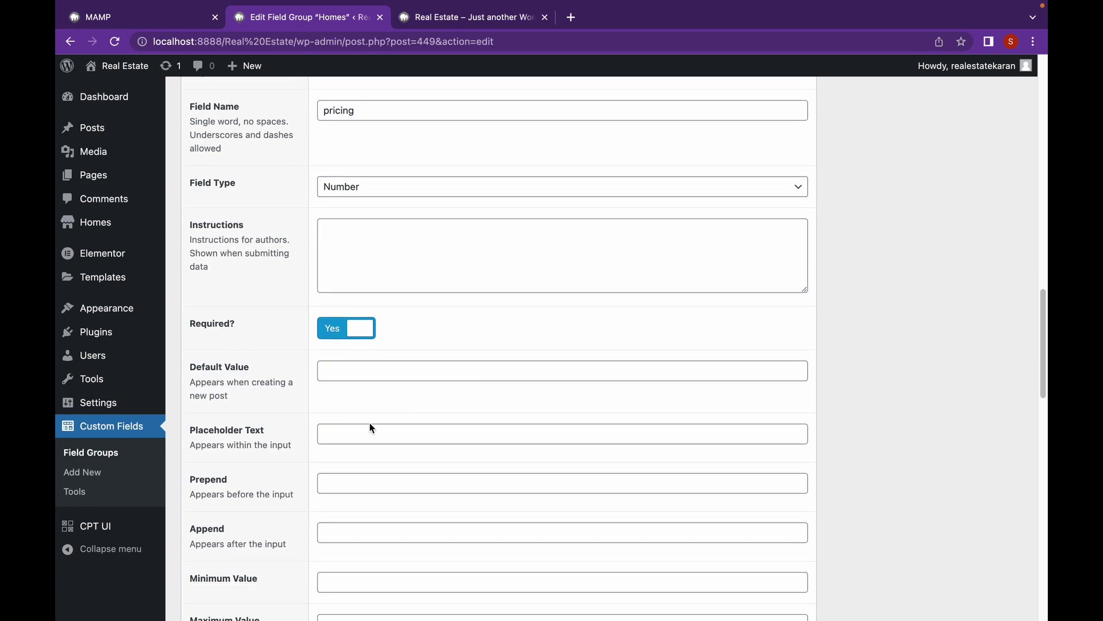
{"action": "left_click", "coordinate": [355, 483]}
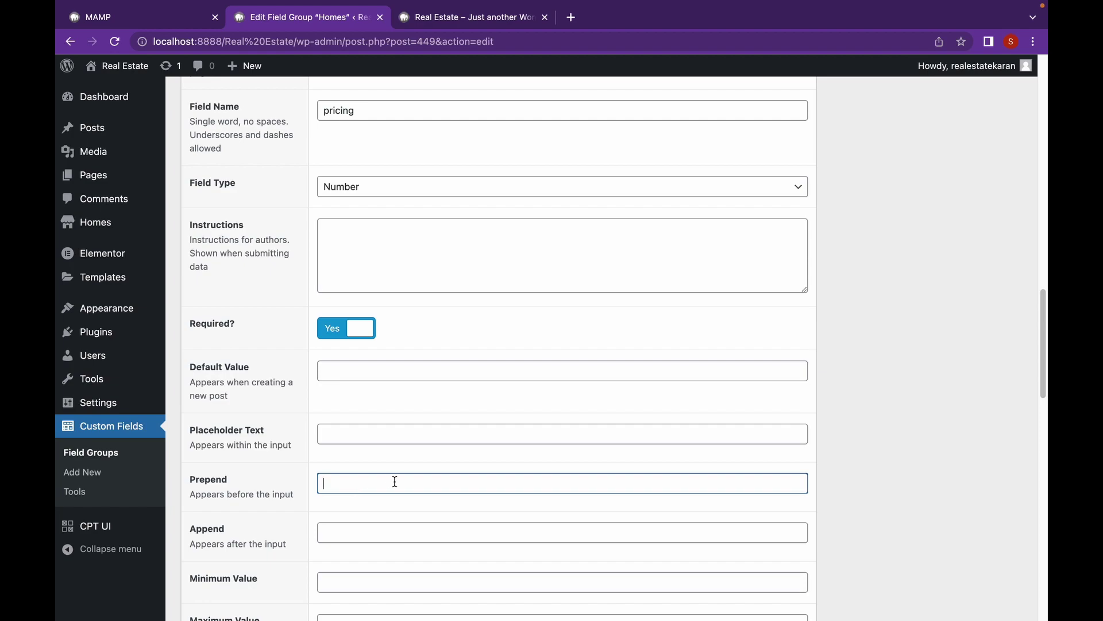
{"action": "type", "text": "$"}
Step: Toggle conditional logic on for the pricing field, then back off
{"action": "scroll", "coordinate": [421, 466], "scroll_direction": "down", "scroll_amount": 3}
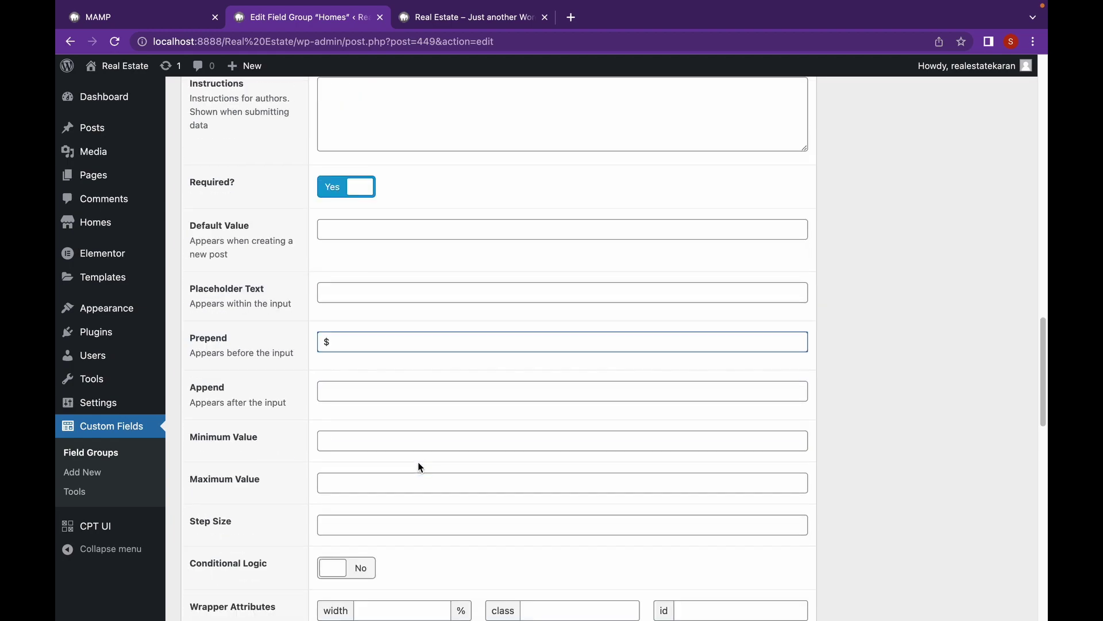
{"action": "scroll", "coordinate": [409, 452], "scroll_direction": "down", "scroll_amount": 1}
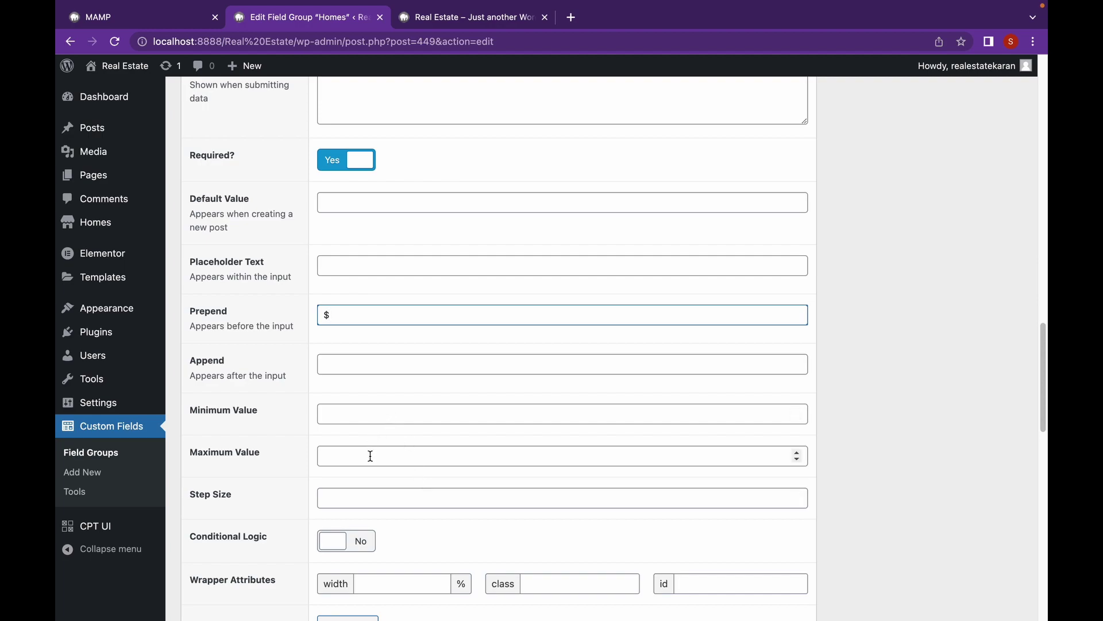
{"action": "scroll", "coordinate": [372, 454], "scroll_direction": "down", "scroll_amount": 2}
{"action": "scroll", "coordinate": [371, 458], "scroll_direction": "down", "scroll_amount": 2}
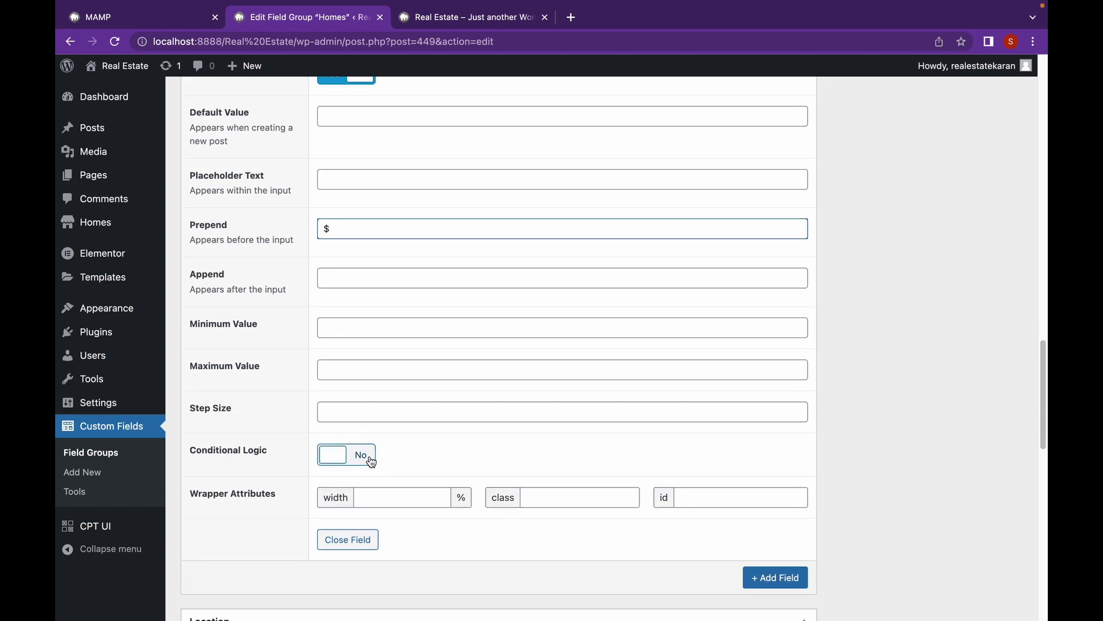
{"action": "left_click", "coordinate": [356, 461]}
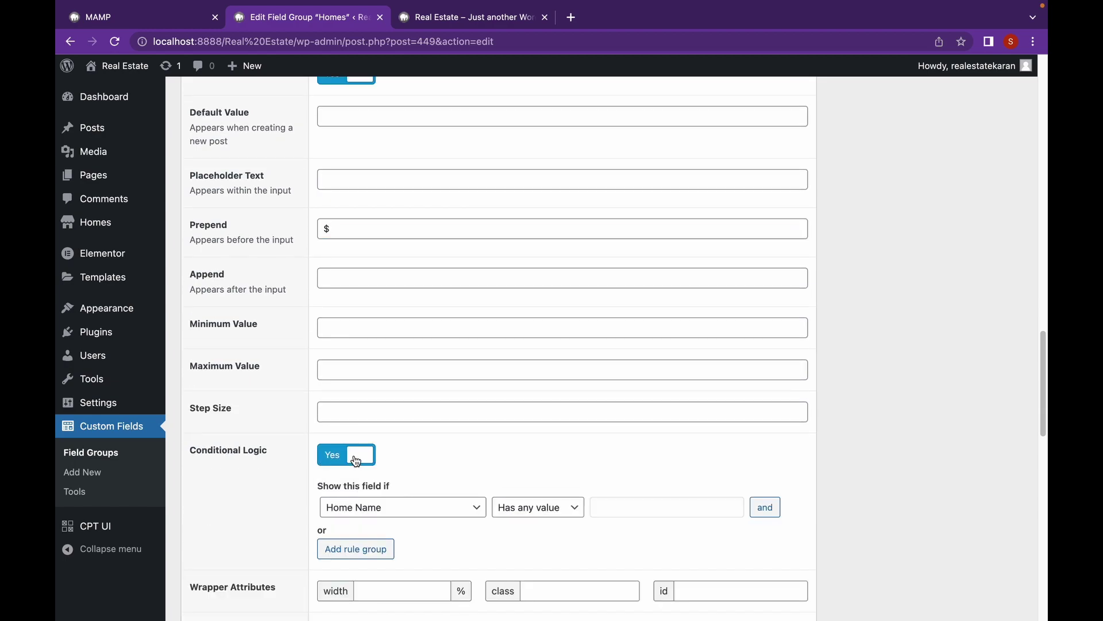
{"action": "left_click", "coordinate": [356, 461]}
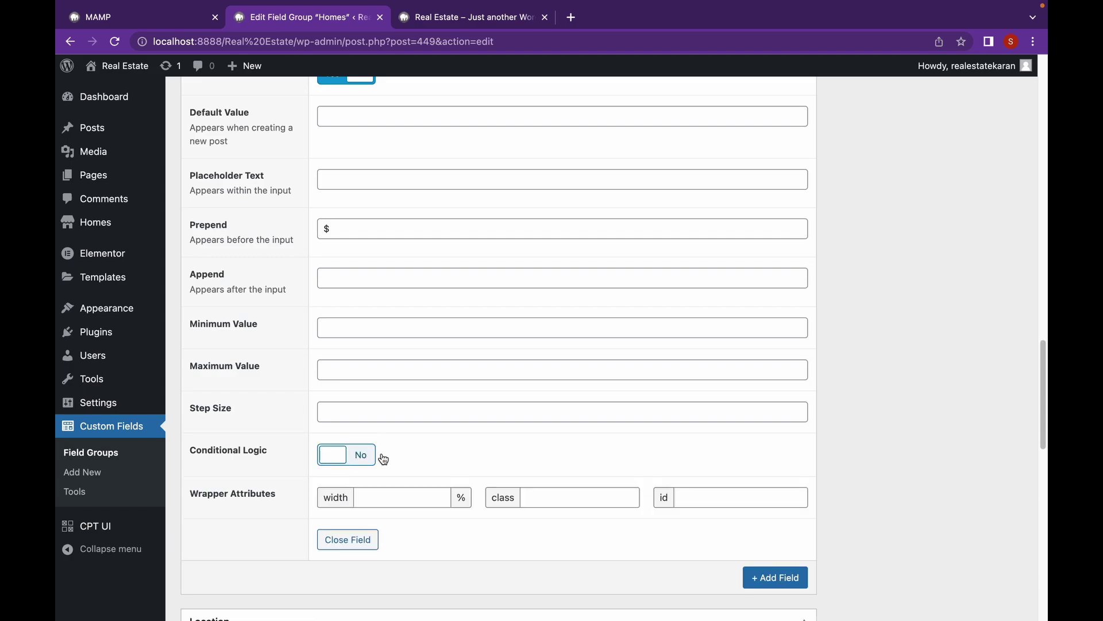
Step: Add a third field labelled 'Ex' and save the Homes field group
{"action": "left_click", "coordinate": [788, 577]}
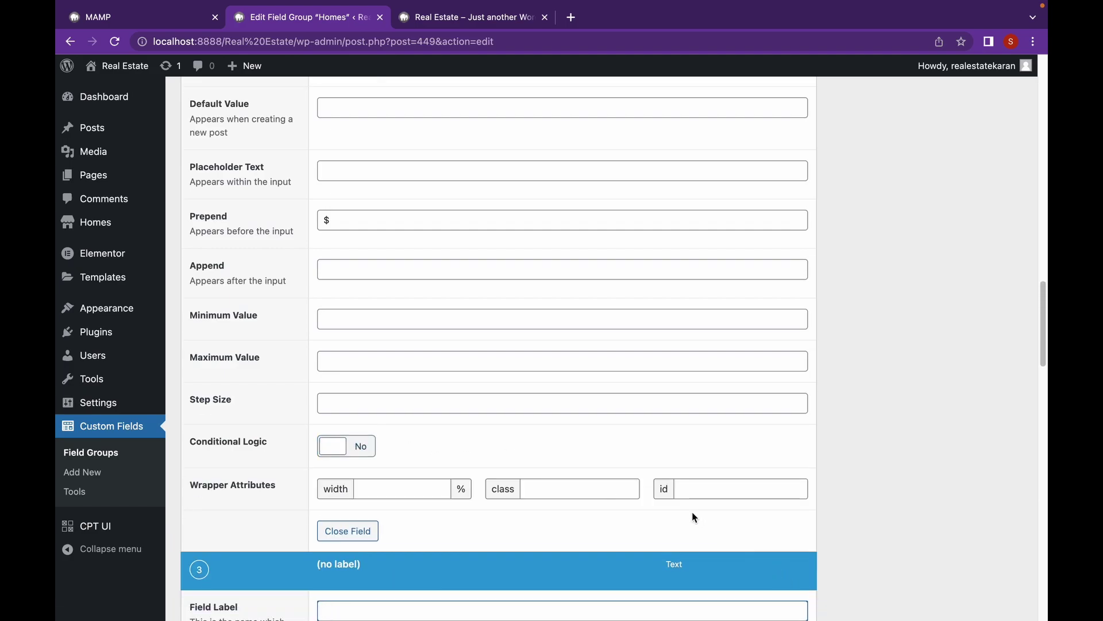
{"action": "scroll", "coordinate": [619, 505], "scroll_direction": "down", "scroll_amount": 6}
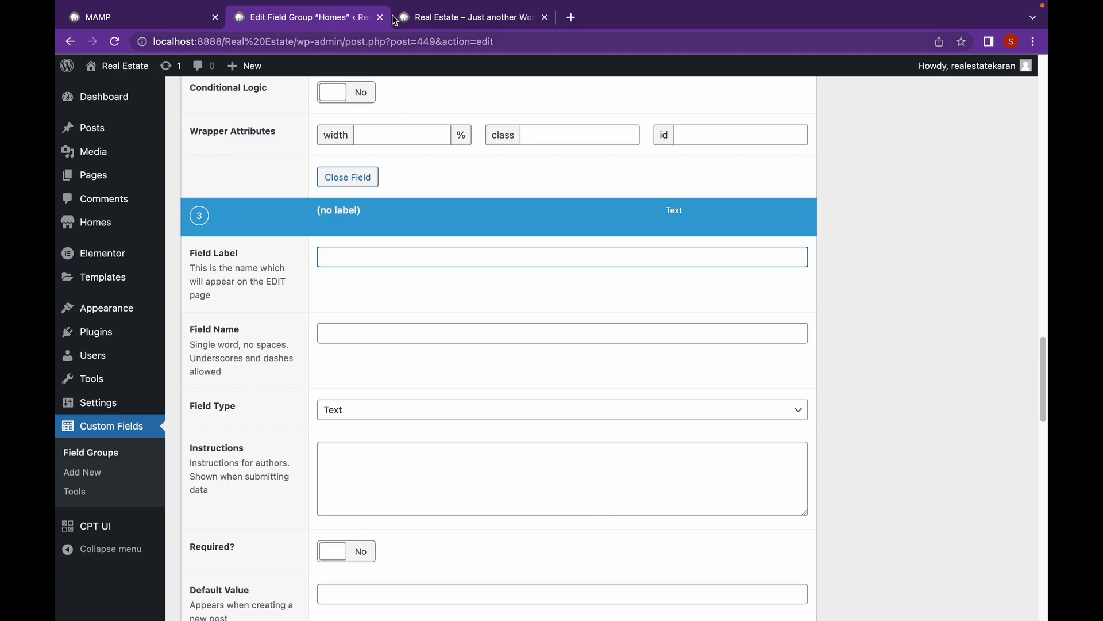
{"action": "left_click", "coordinate": [452, 23]}
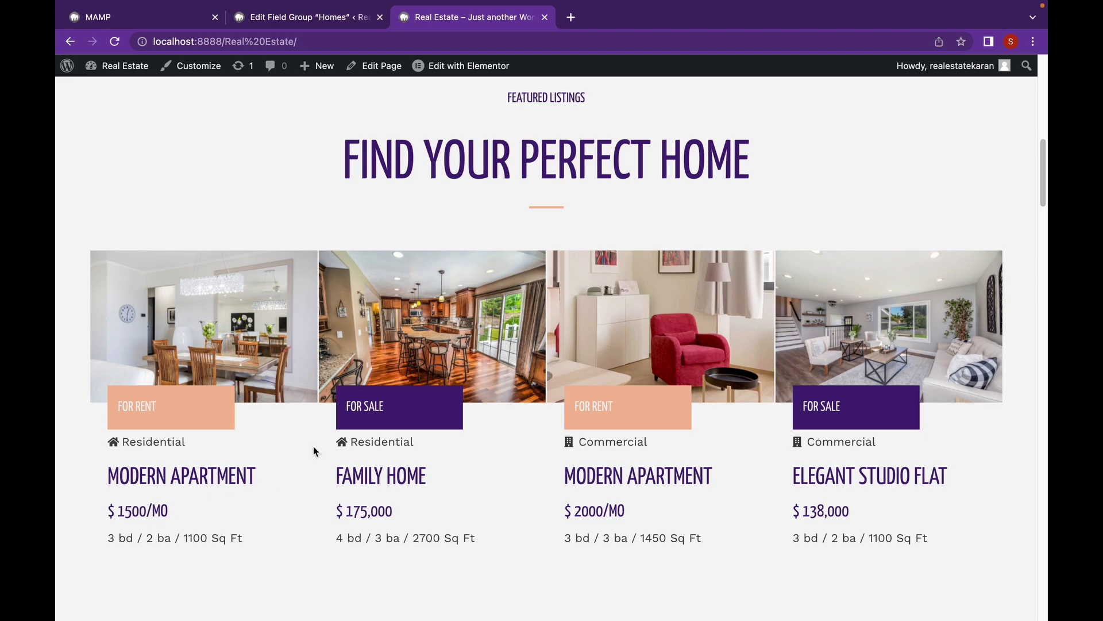
{"action": "left_click", "coordinate": [344, 23]}
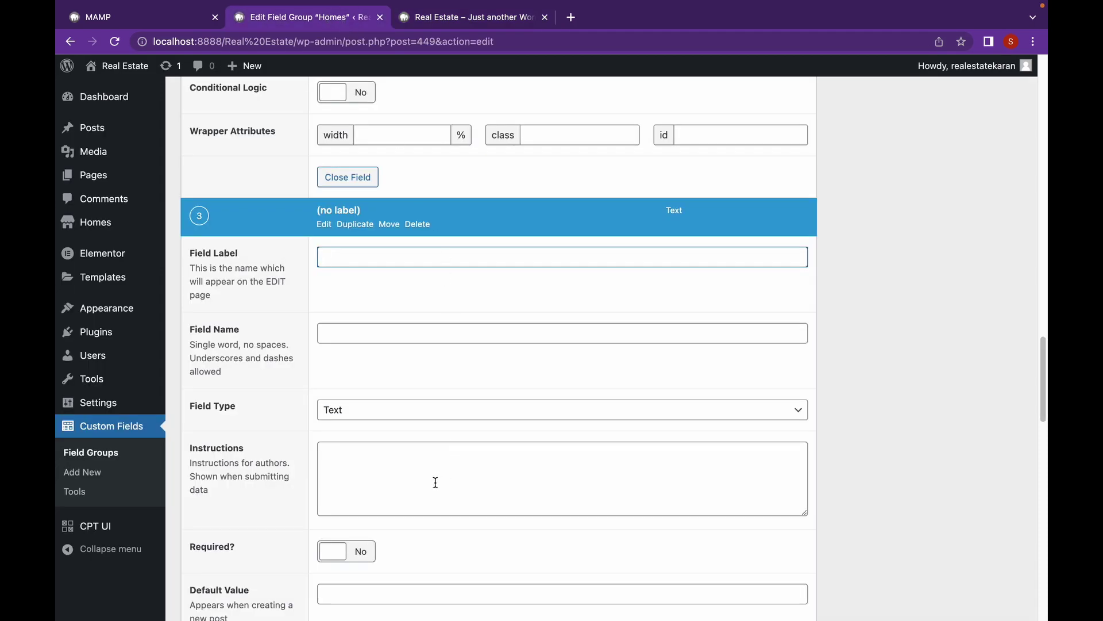
{"action": "type", "text": "Excerpt"}
{"action": "key", "text": "Return"}
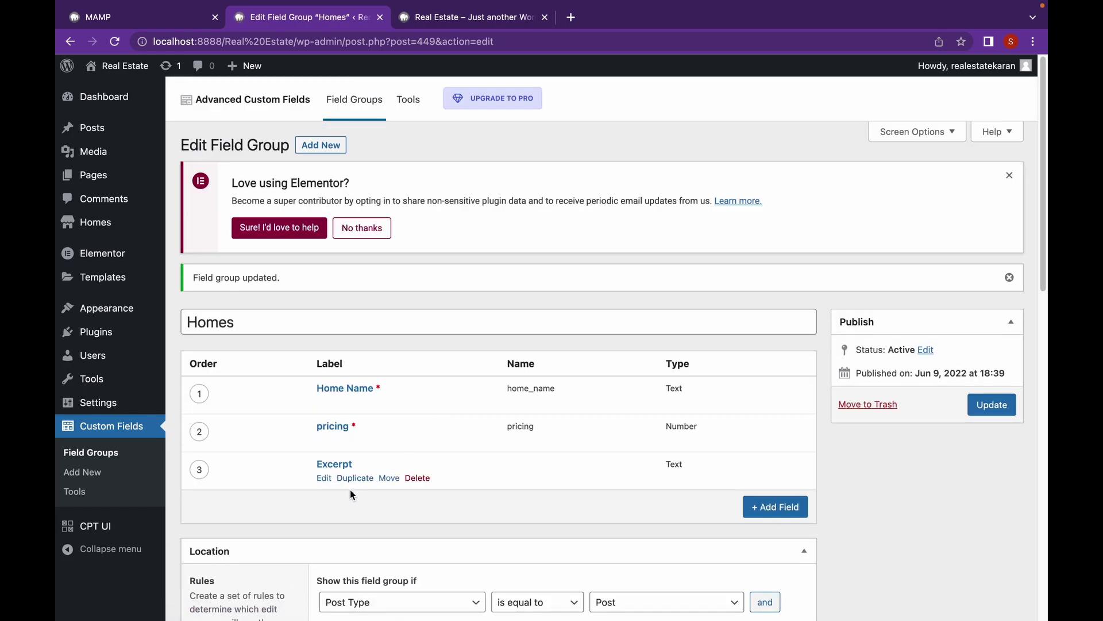
Step: Give the field the name Excerpt and make it required
{"action": "left_click", "coordinate": [323, 479]}
{"action": "scroll", "coordinate": [406, 426], "scroll_direction": "down", "scroll_amount": 5}
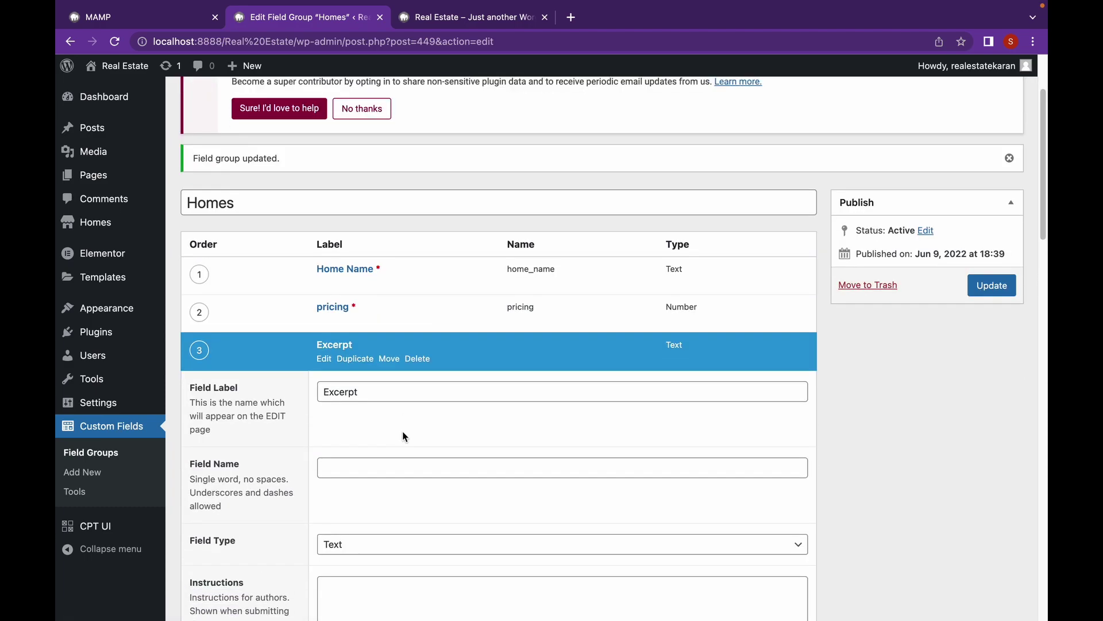
{"action": "left_click", "coordinate": [381, 466]}
{"action": "type", "text": "E"}
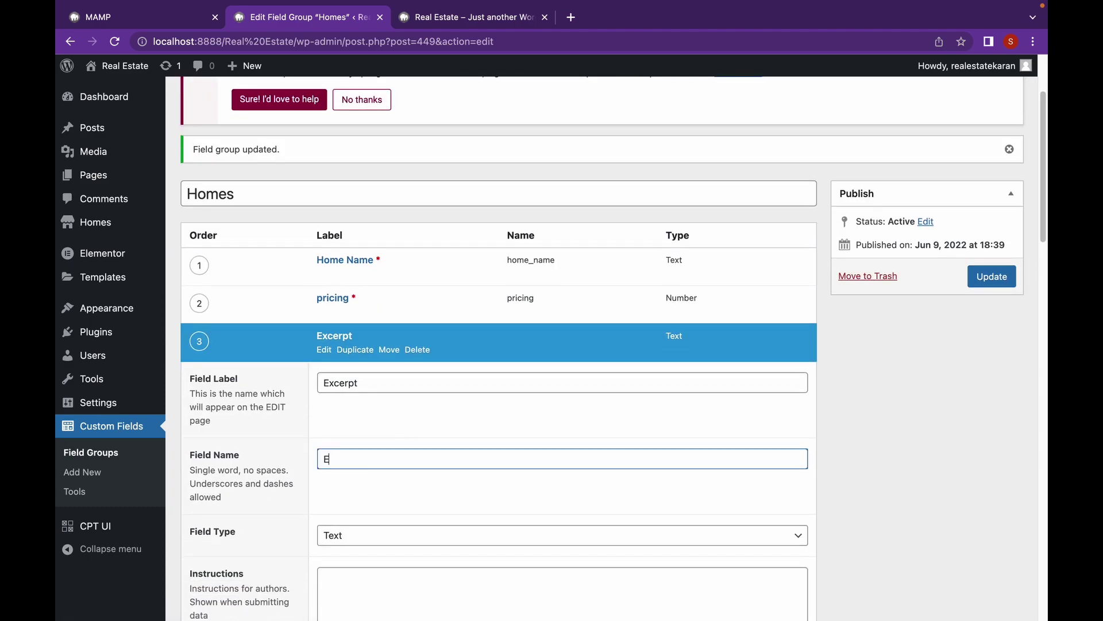
{"action": "type", "text": "xcerpt"}
{"action": "scroll", "coordinate": [426, 460], "scroll_direction": "down", "scroll_amount": 3}
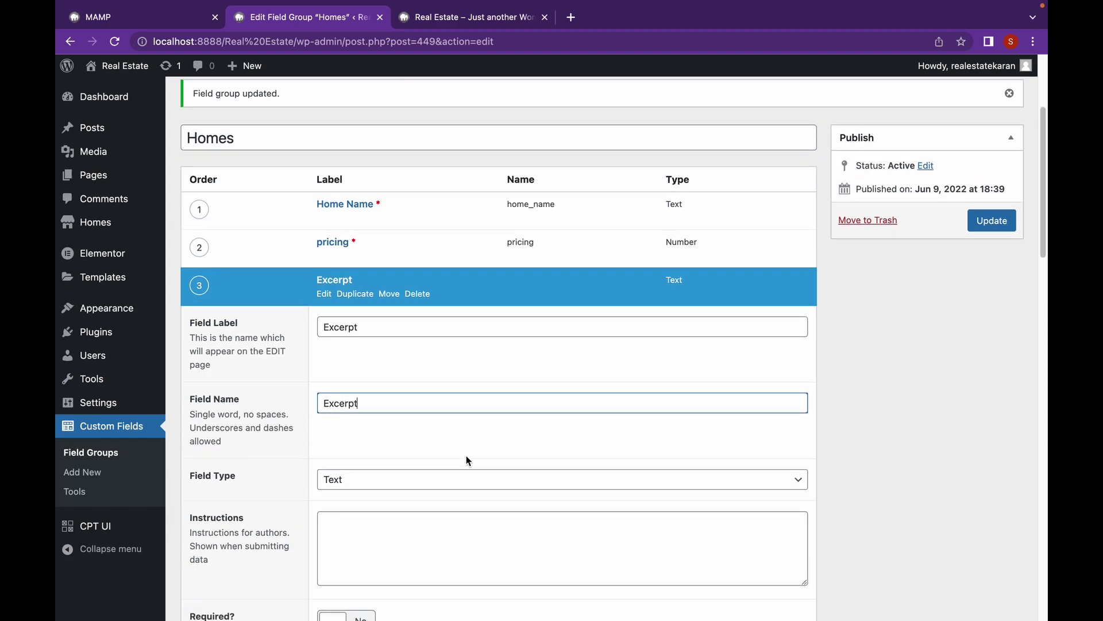
{"action": "scroll", "coordinate": [460, 462], "scroll_direction": "down", "scroll_amount": 2}
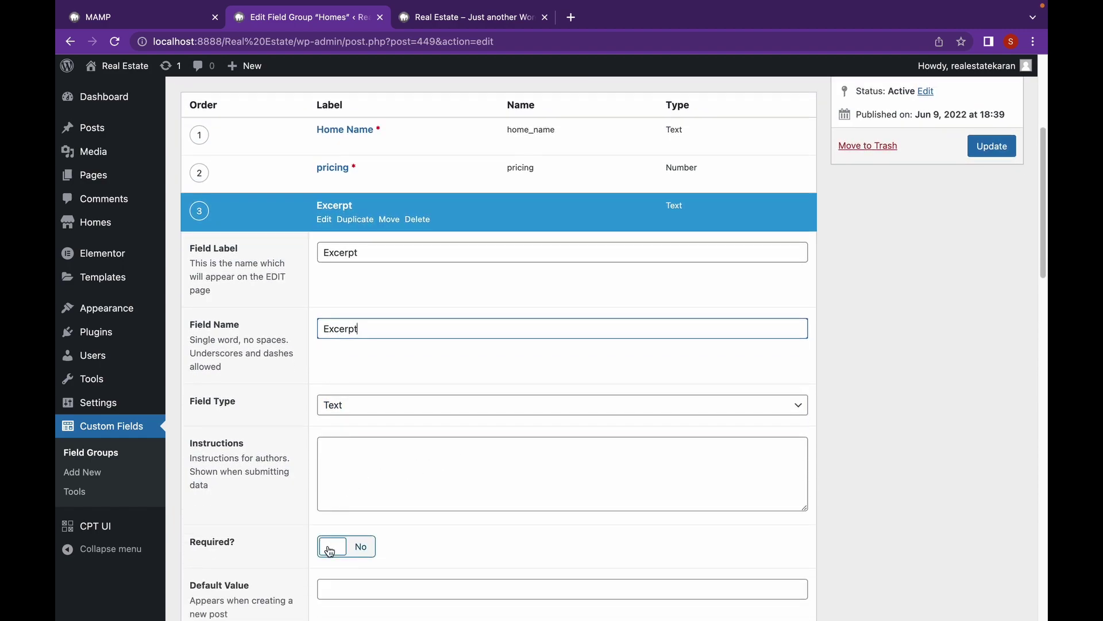
{"action": "left_click", "coordinate": [331, 546]}
Step: Add a fourth, still-blank field to the Homes group
{"action": "scroll", "coordinate": [488, 401], "scroll_direction": "down", "scroll_amount": 7}
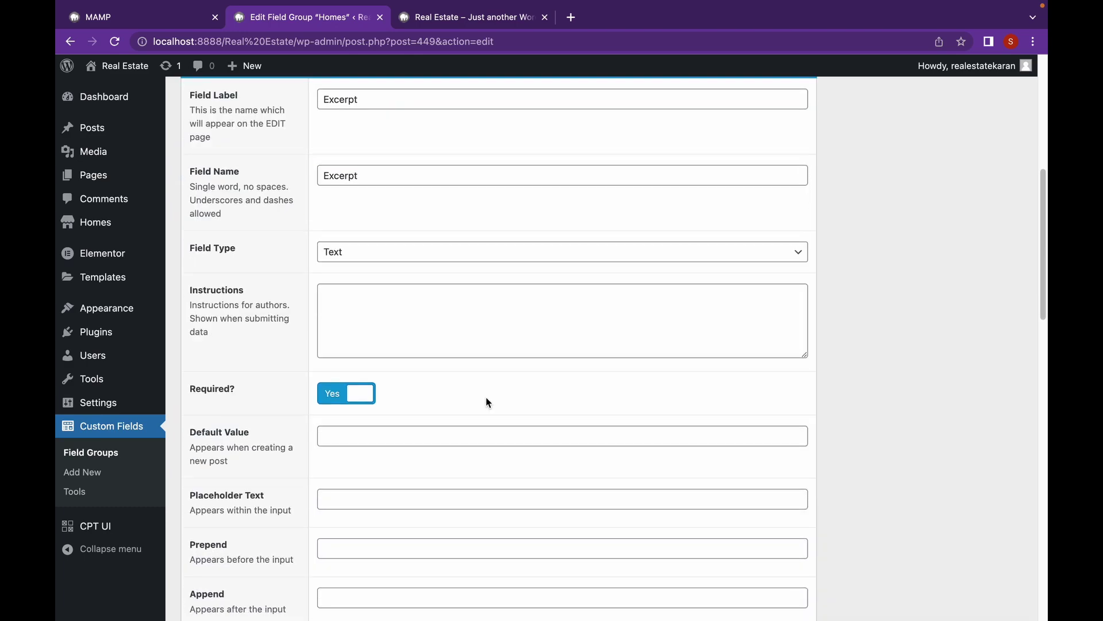
{"action": "scroll", "coordinate": [487, 401], "scroll_direction": "down", "scroll_amount": 4}
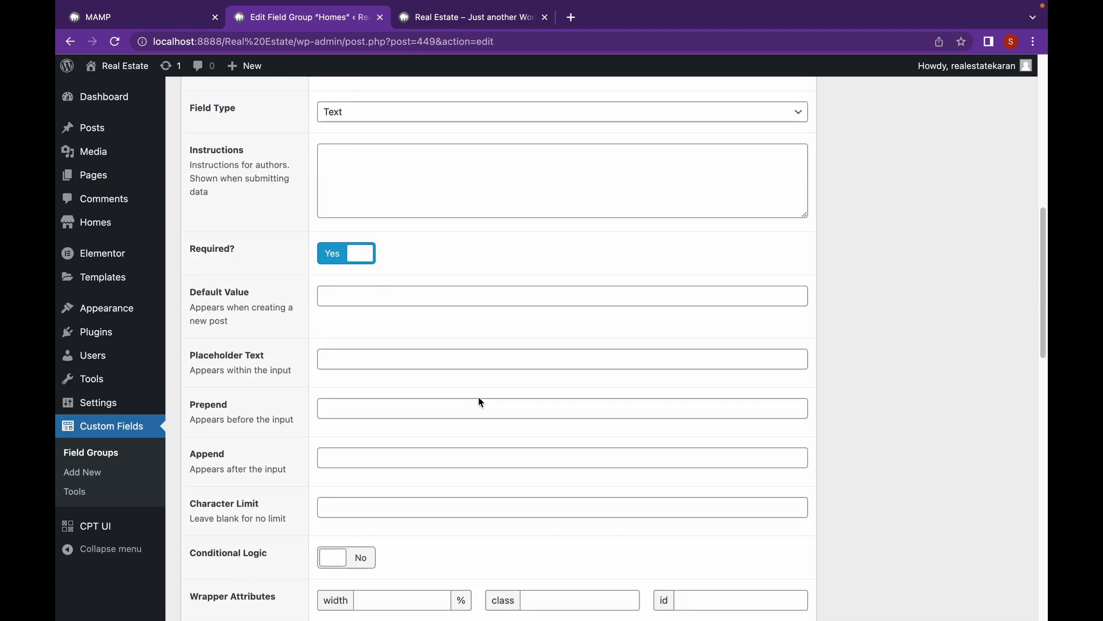
{"action": "scroll", "coordinate": [476, 402], "scroll_direction": "down", "scroll_amount": 4}
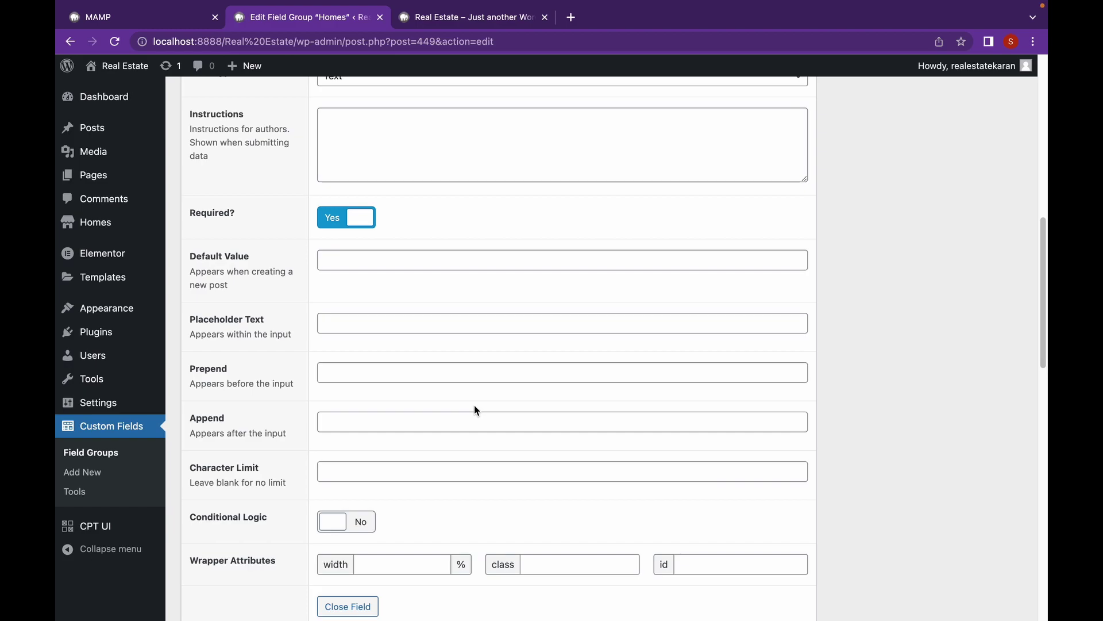
{"action": "scroll", "coordinate": [476, 446], "scroll_direction": "down", "scroll_amount": 1}
{"action": "left_click", "coordinate": [776, 571]}
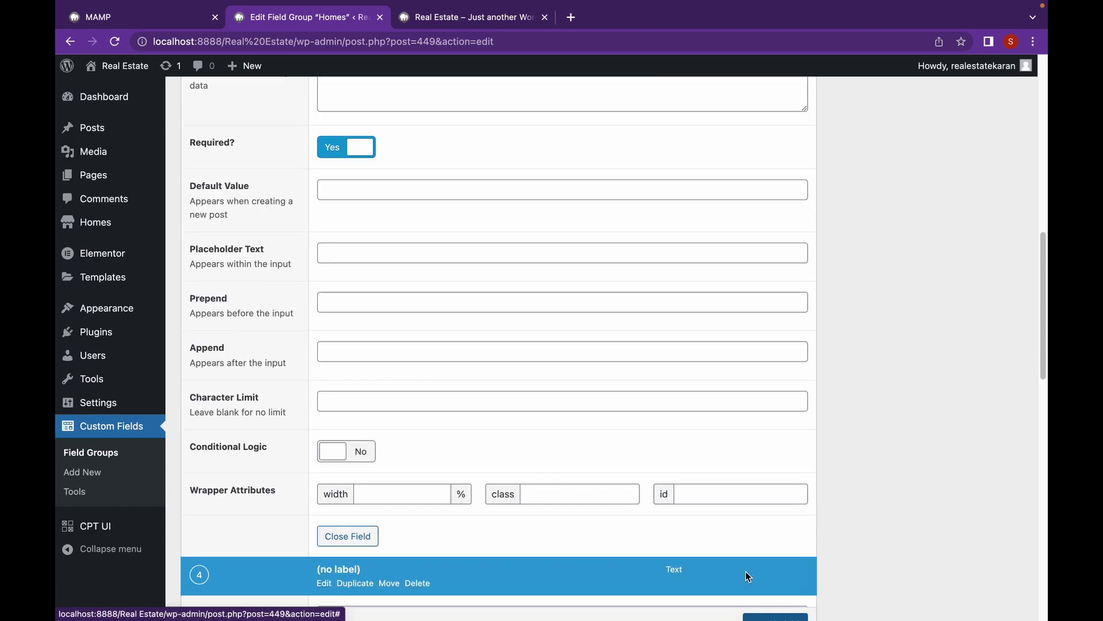
Step: Label the fourth field House Info, with the name auto-filled as house_info
{"action": "scroll", "coordinate": [401, 287], "scroll_direction": "down", "scroll_amount": 3}
{"action": "left_click", "coordinate": [460, 17]}
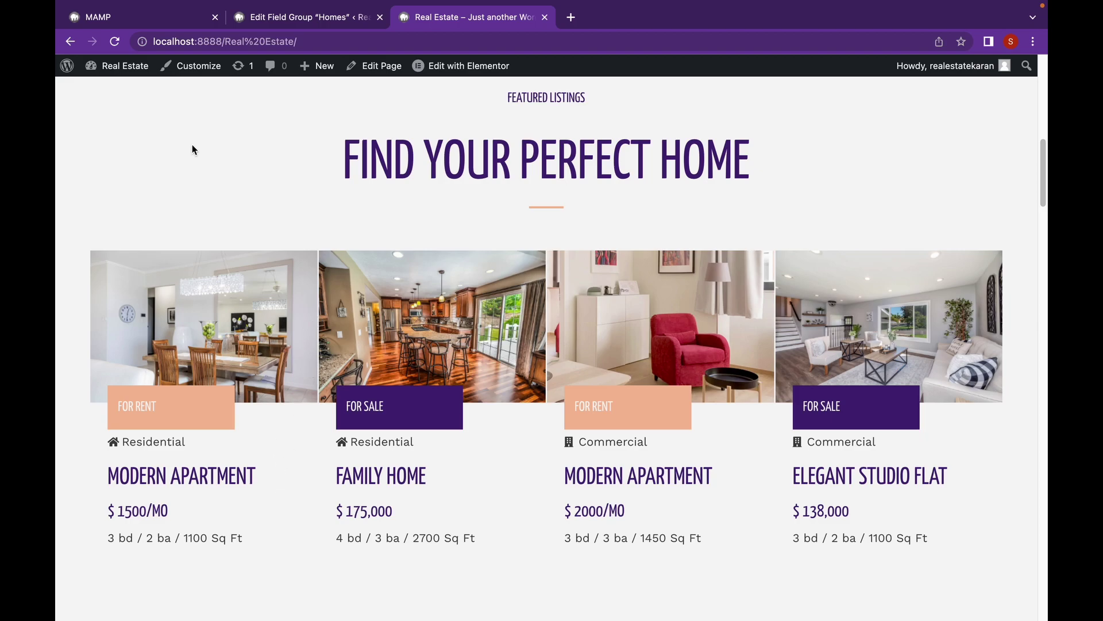
{"action": "left_click", "coordinate": [289, 27]}
{"action": "scroll", "coordinate": [506, 413], "scroll_direction": "down", "scroll_amount": 2}
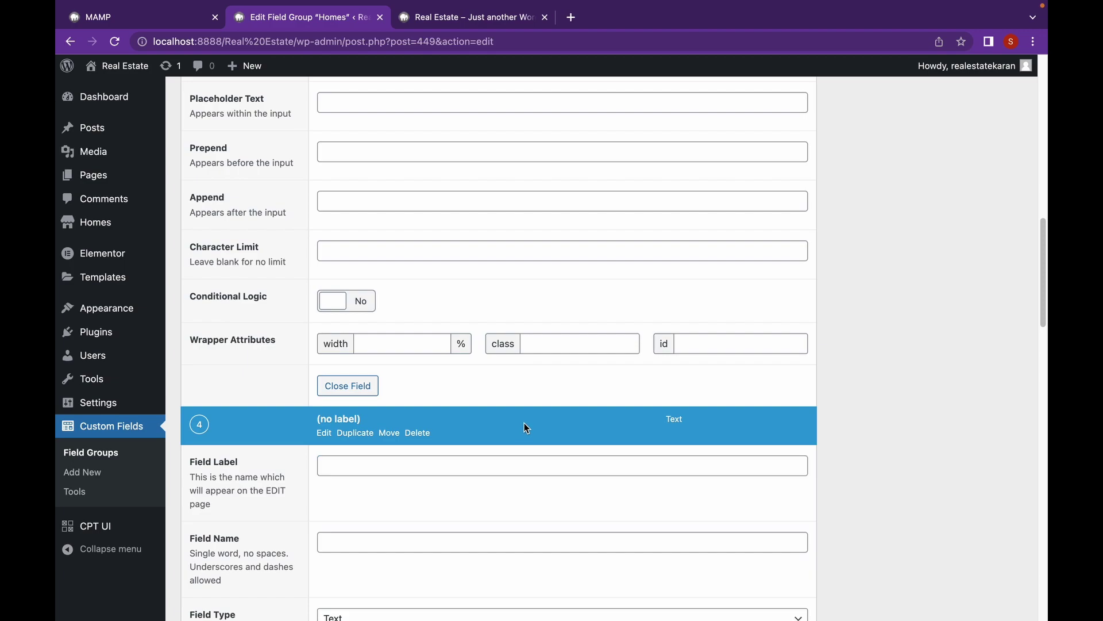
{"action": "left_click", "coordinate": [455, 468]}
{"action": "type", "text": "H"}
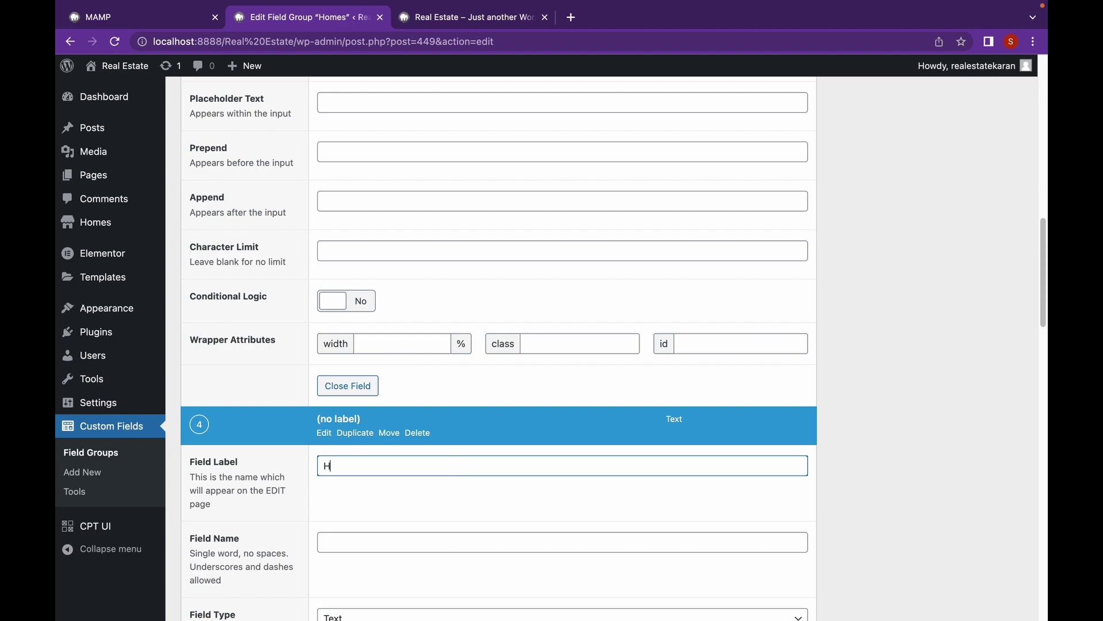
{"action": "type", "text": "ouse Info"}
{"action": "scroll", "coordinate": [447, 468], "scroll_direction": "down", "scroll_amount": 2}
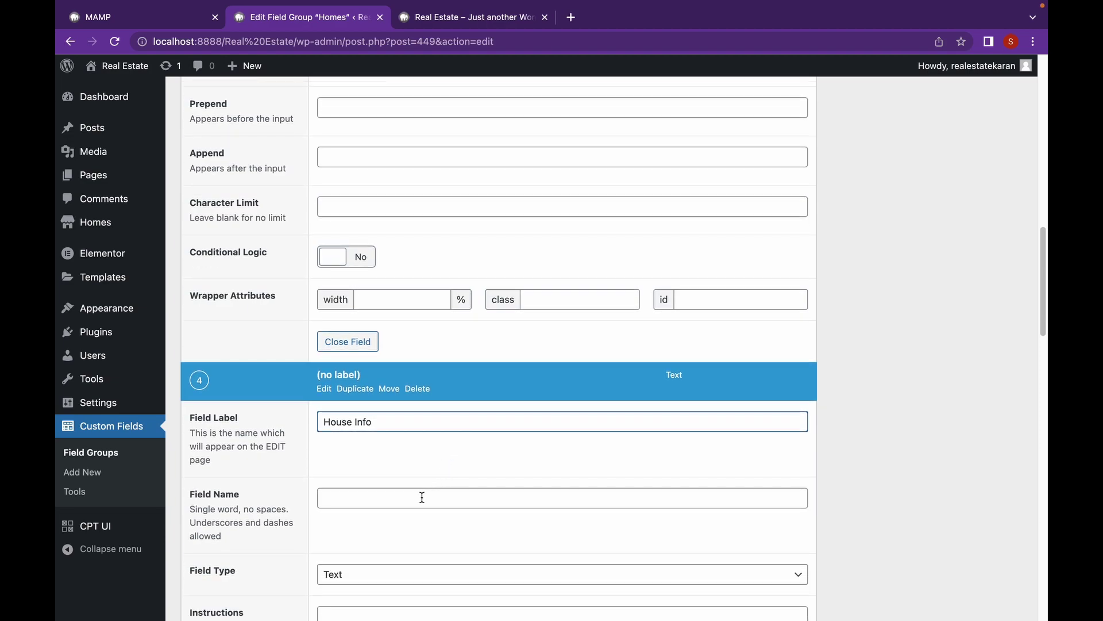
{"action": "left_click", "coordinate": [421, 497]}
Step: Make House Info a required Text Area field
{"action": "scroll", "coordinate": [422, 498], "scroll_direction": "down", "scroll_amount": 2}
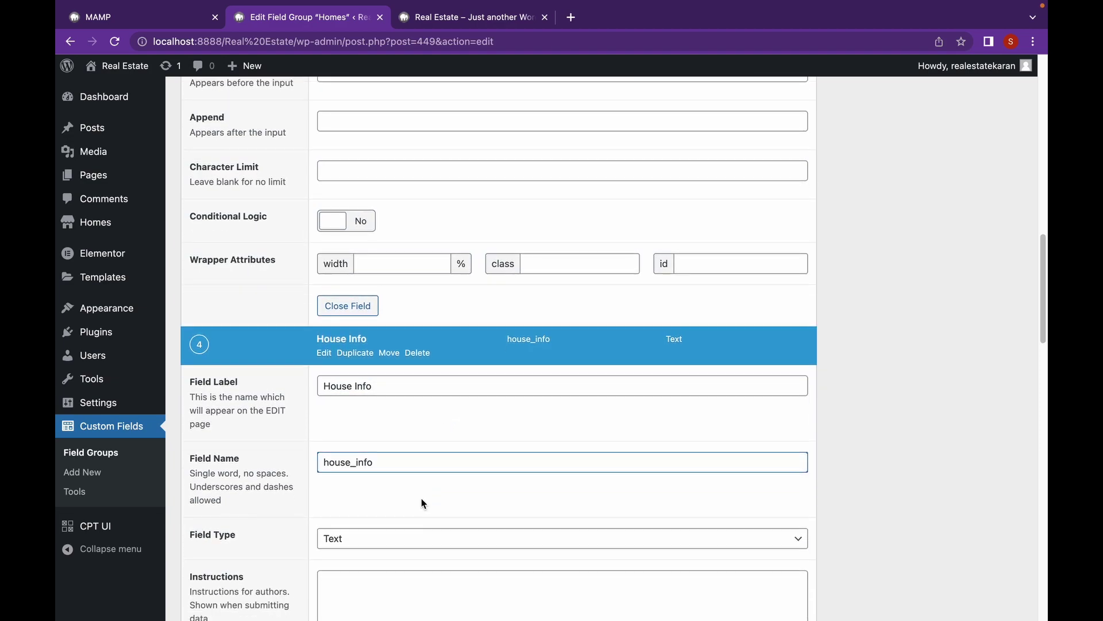
{"action": "scroll", "coordinate": [379, 414], "scroll_direction": "down", "scroll_amount": 2}
{"action": "left_click", "coordinate": [386, 459]}
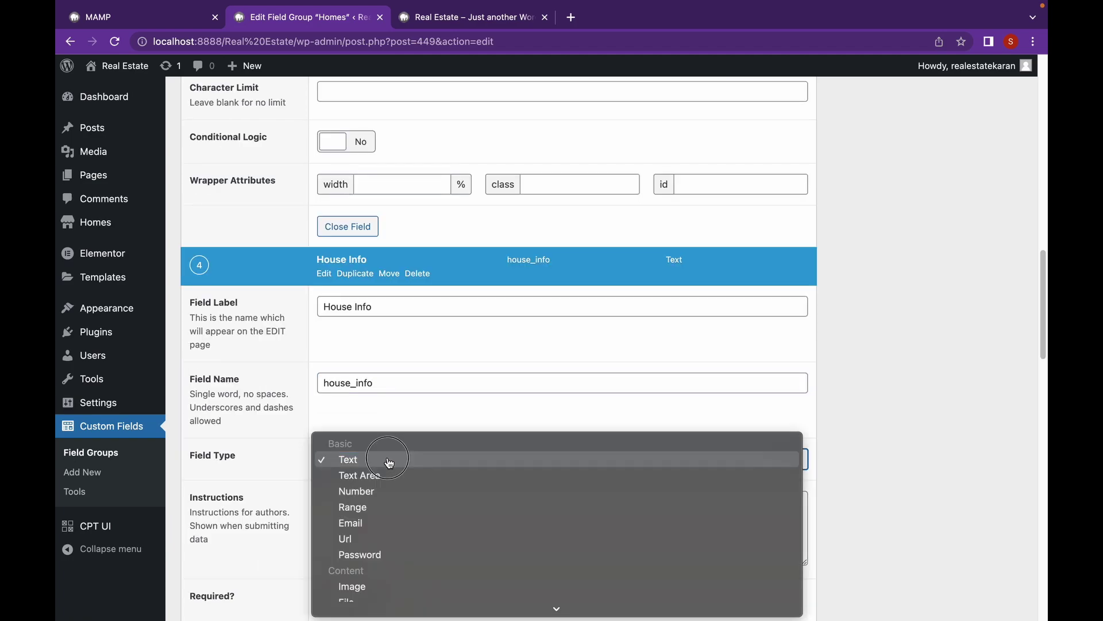
{"action": "left_click", "coordinate": [390, 476]}
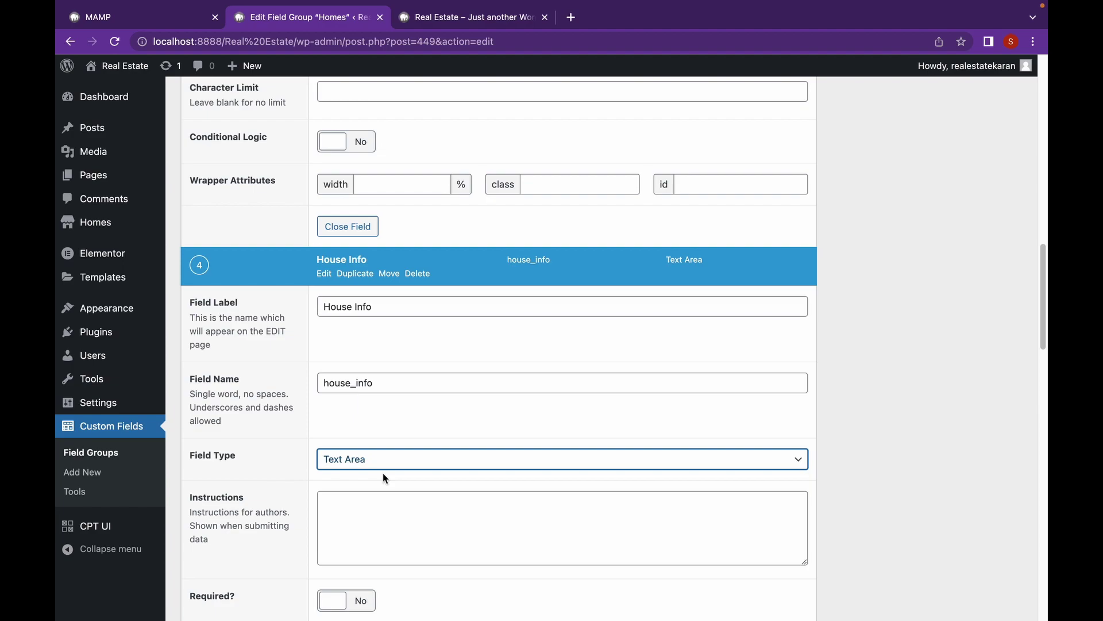
{"action": "scroll", "coordinate": [385, 468], "scroll_direction": "down", "scroll_amount": 2}
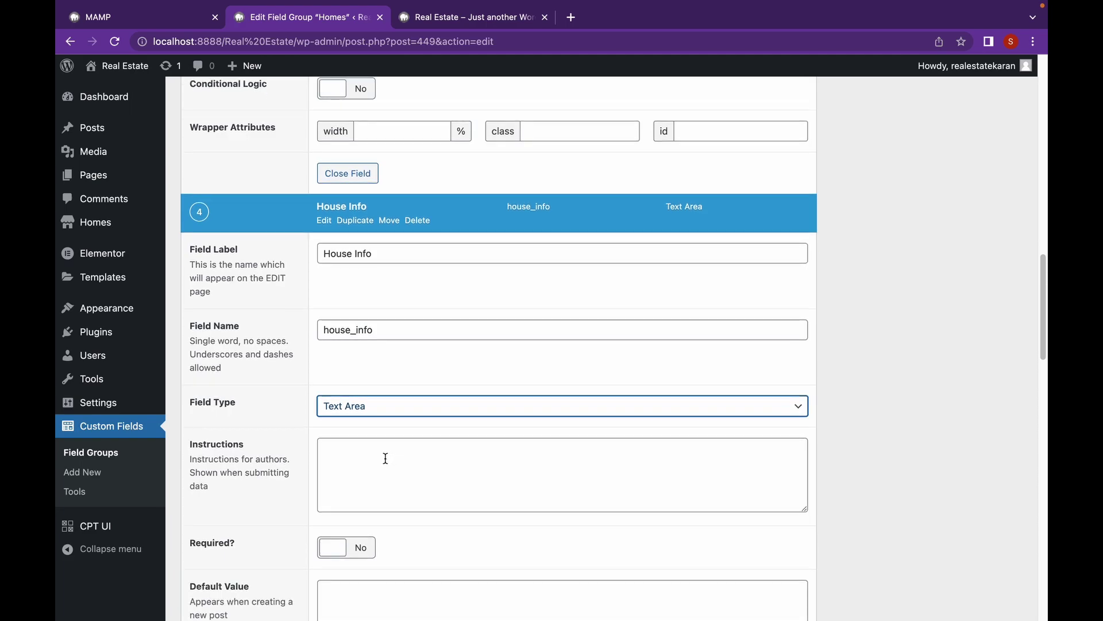
{"action": "left_click", "coordinate": [347, 547]}
{"action": "scroll", "coordinate": [411, 470], "scroll_direction": "down", "scroll_amount": 5}
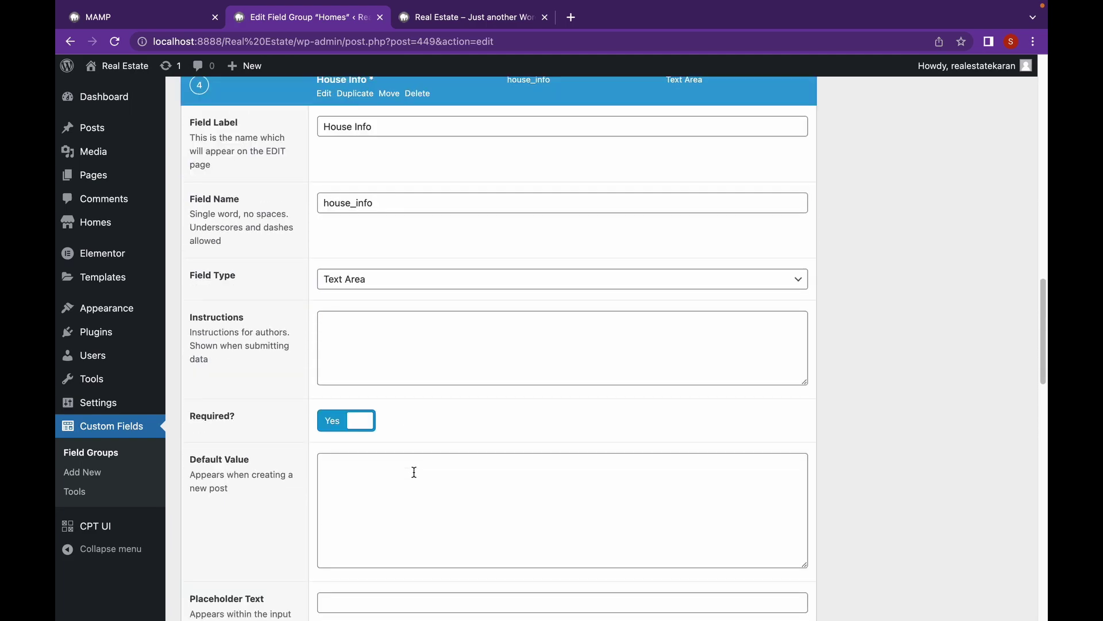
{"action": "scroll", "coordinate": [414, 472], "scroll_direction": "down", "scroll_amount": 9}
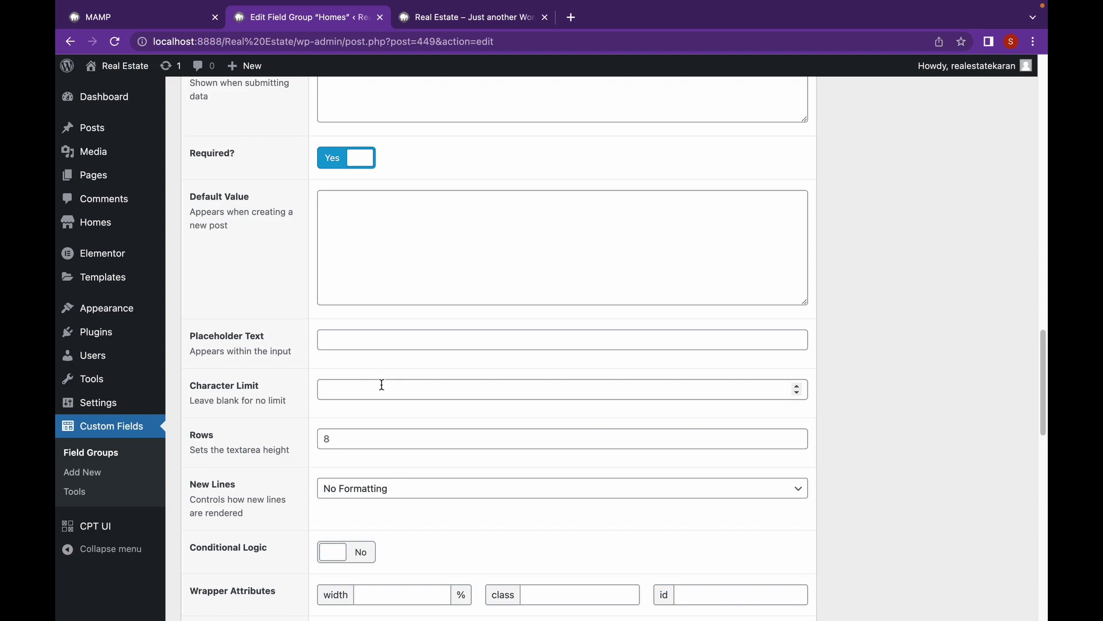
{"action": "scroll", "coordinate": [382, 385], "scroll_direction": "down", "scroll_amount": 1}
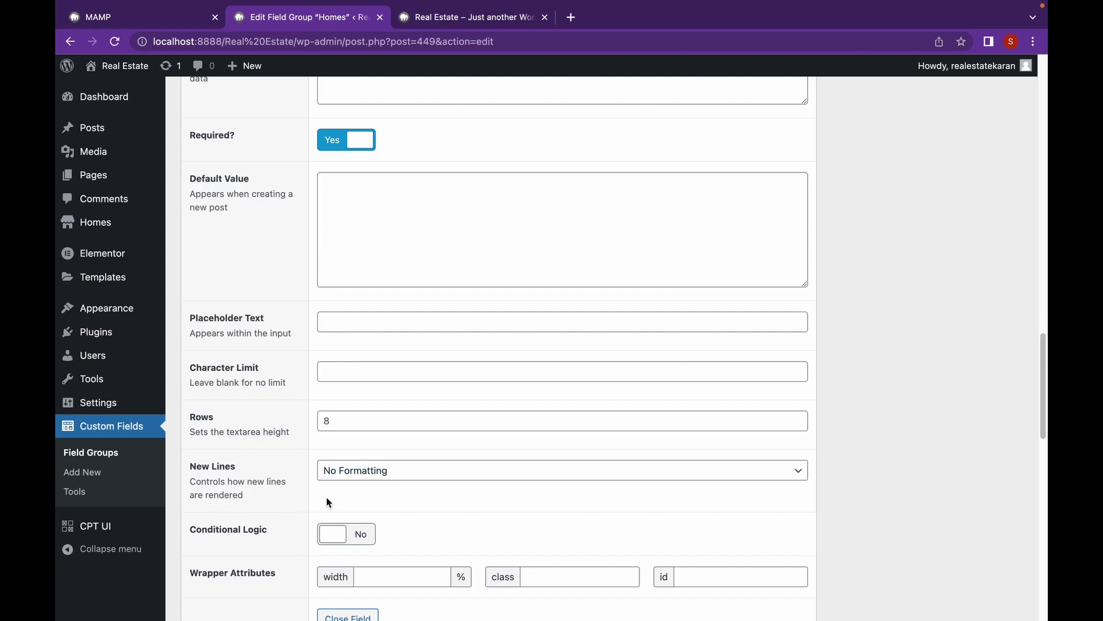
{"action": "scroll", "coordinate": [572, 521], "scroll_direction": "down", "scroll_amount": 3}
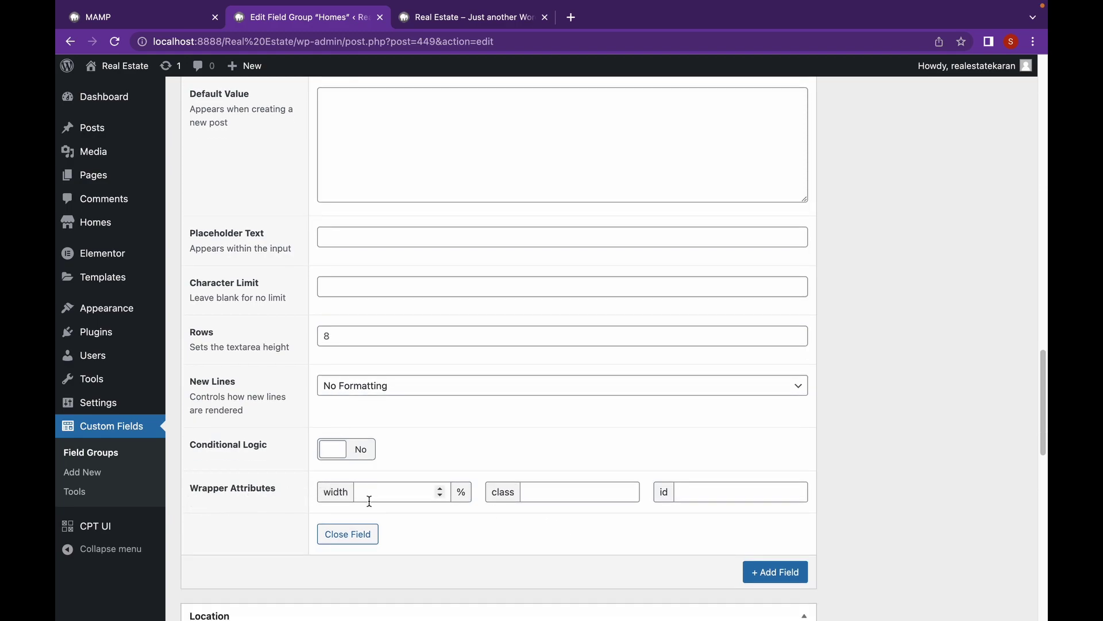
{"action": "scroll", "coordinate": [485, 525], "scroll_direction": "down", "scroll_amount": 5}
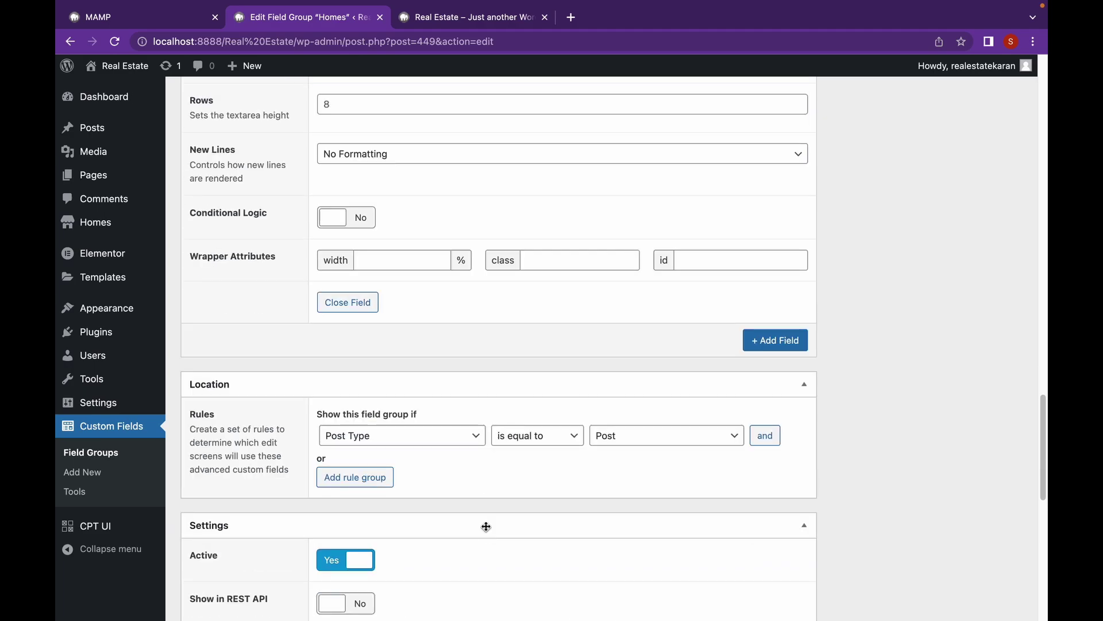
Step: Add another field row to the Homes group
{"action": "left_click", "coordinate": [775, 340]}
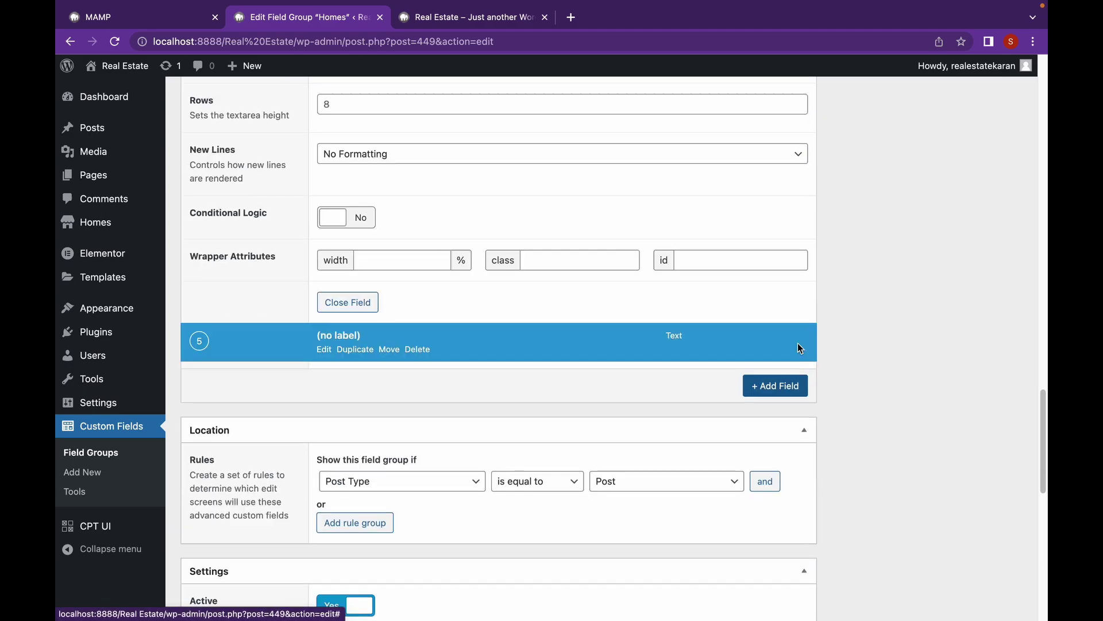
{"action": "scroll", "coordinate": [711, 428], "scroll_direction": "down", "scroll_amount": 5}
{"action": "scroll", "coordinate": [707, 434], "scroll_direction": "up", "scroll_amount": 4}
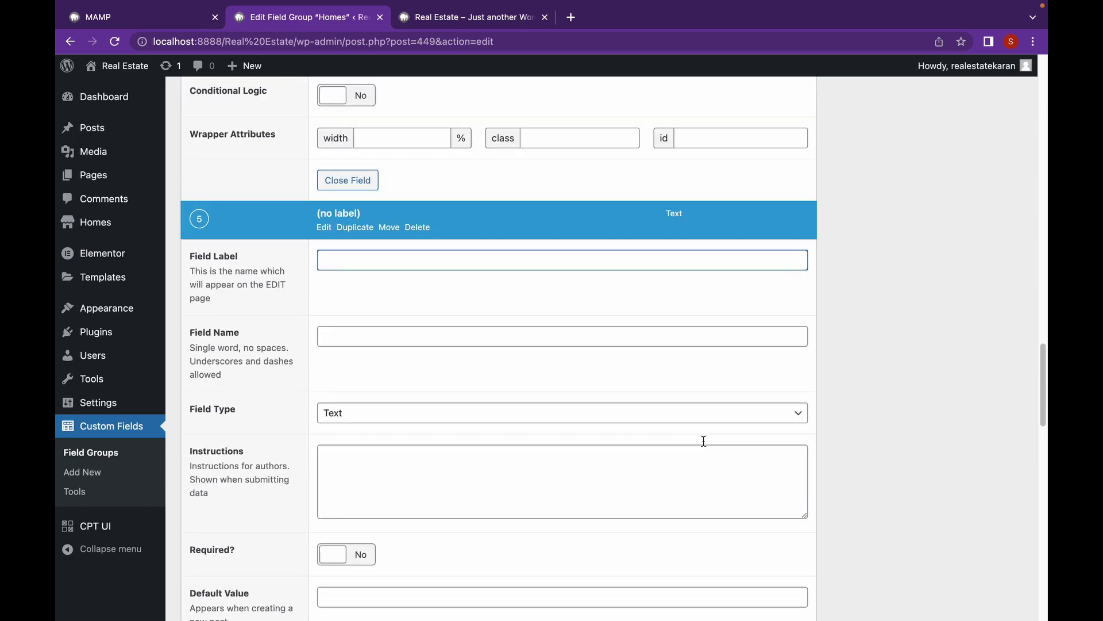
{"action": "scroll", "coordinate": [710, 428], "scroll_direction": "down", "scroll_amount": 12}
{"action": "scroll", "coordinate": [711, 426], "scroll_direction": "down", "scroll_amount": 3}
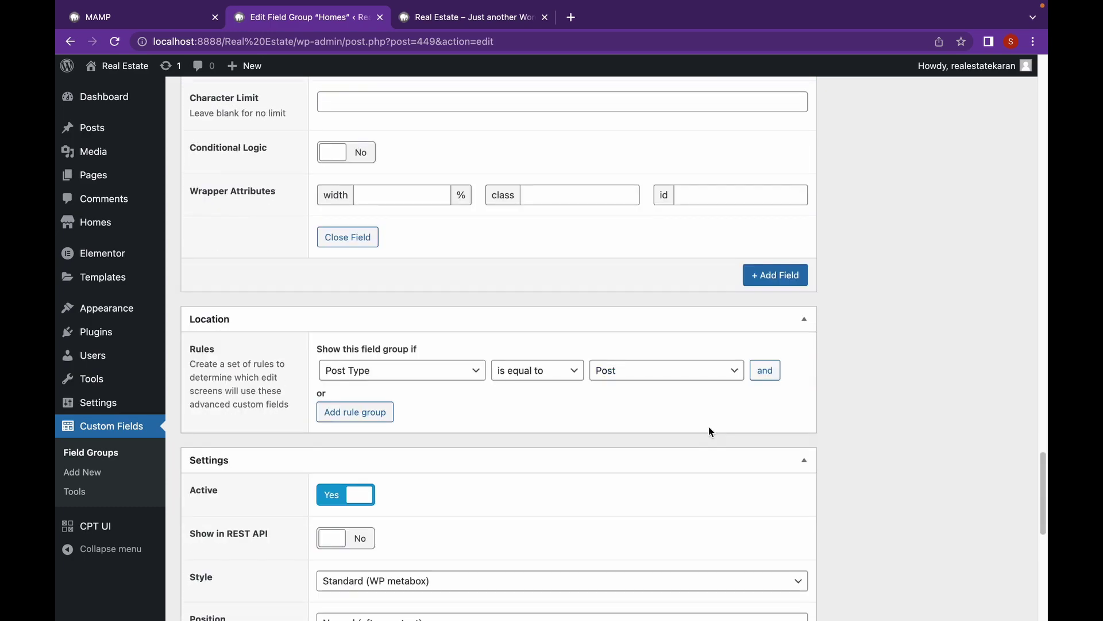
{"action": "scroll", "coordinate": [710, 431], "scroll_direction": "down", "scroll_amount": 1}
{"action": "scroll", "coordinate": [711, 431], "scroll_direction": "down", "scroll_amount": 1}
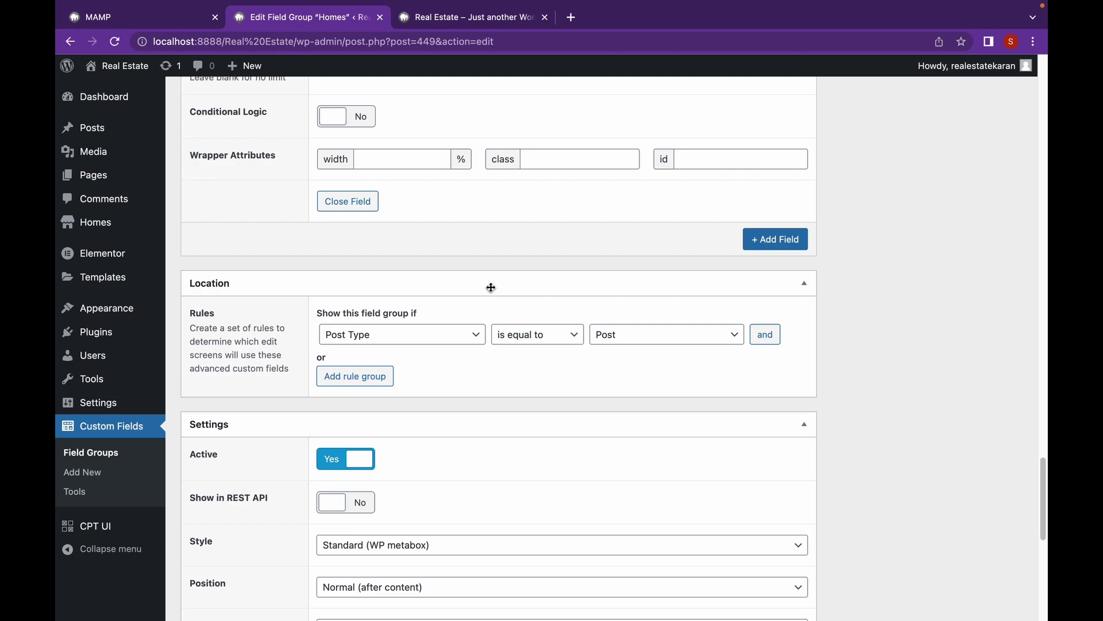
Step: Set the location rule to Post Type is equal to Home and update the field group
{"action": "left_click", "coordinate": [709, 344]}
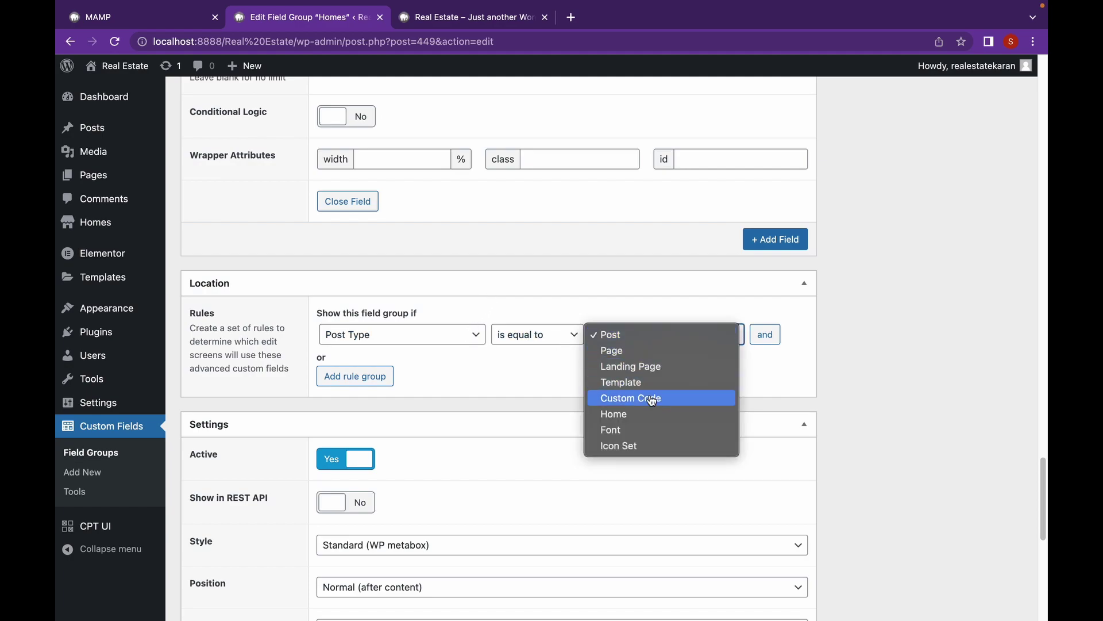
{"action": "left_click", "coordinate": [623, 415]}
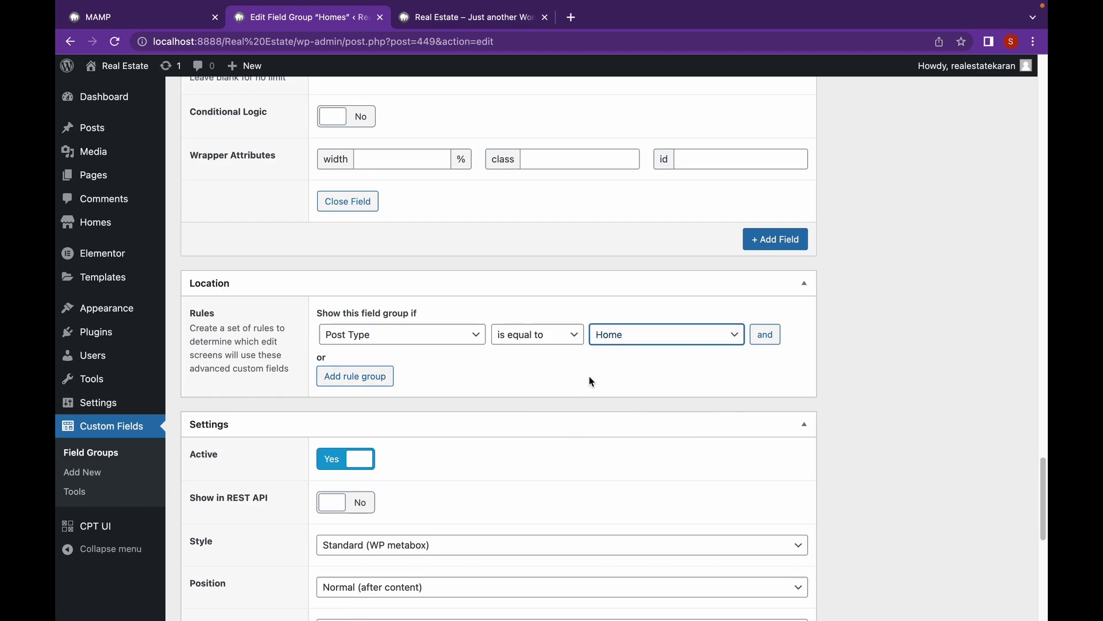
{"action": "scroll", "coordinate": [690, 351], "scroll_direction": "up", "scroll_amount": 20}
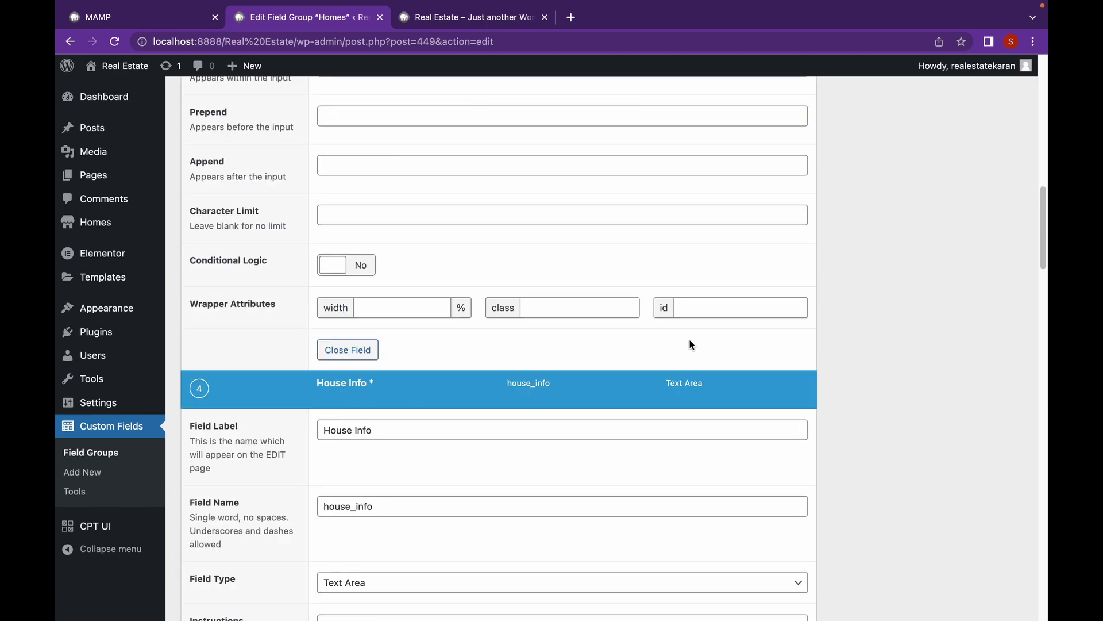
{"action": "scroll", "coordinate": [692, 345], "scroll_direction": "up", "scroll_amount": 15}
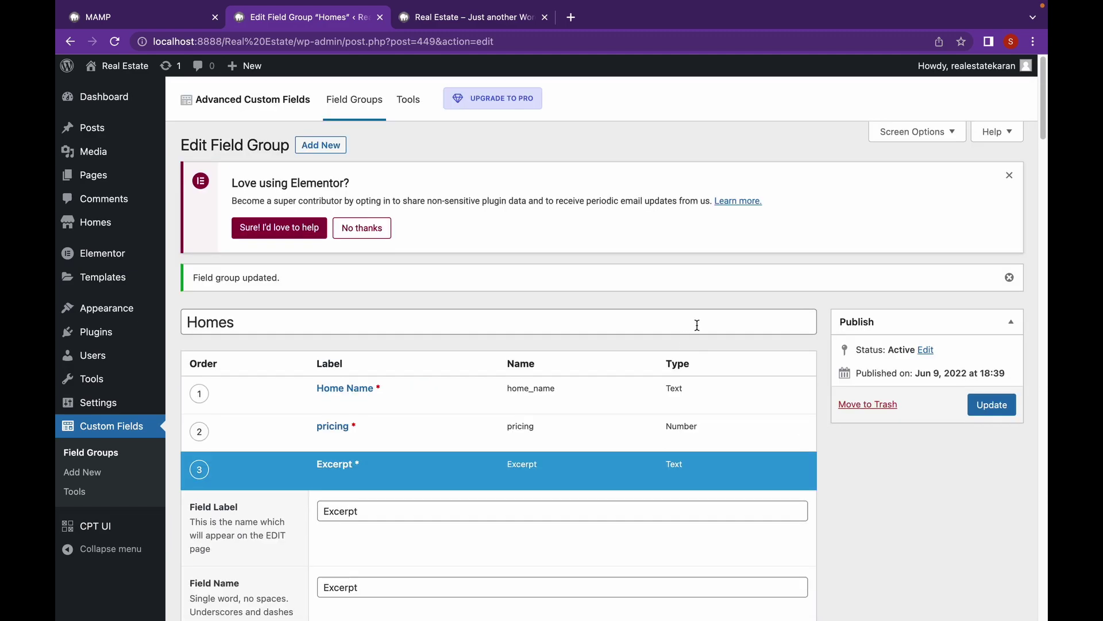
{"action": "left_click", "coordinate": [984, 405]}
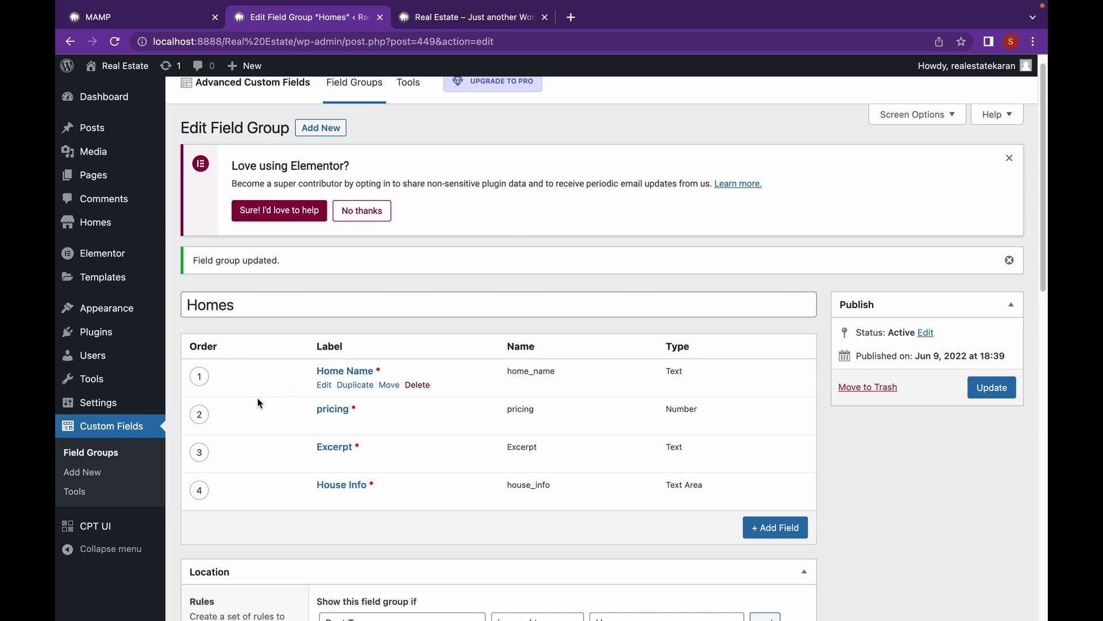
{"action": "left_click", "coordinate": [115, 230]}
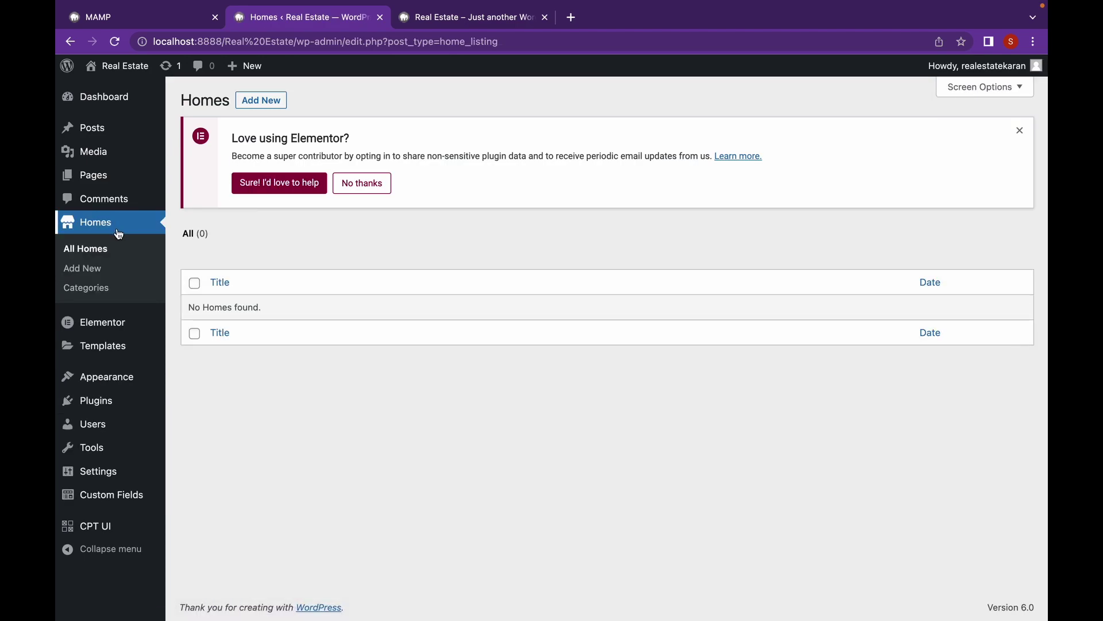
{"action": "left_click", "coordinate": [262, 101]}
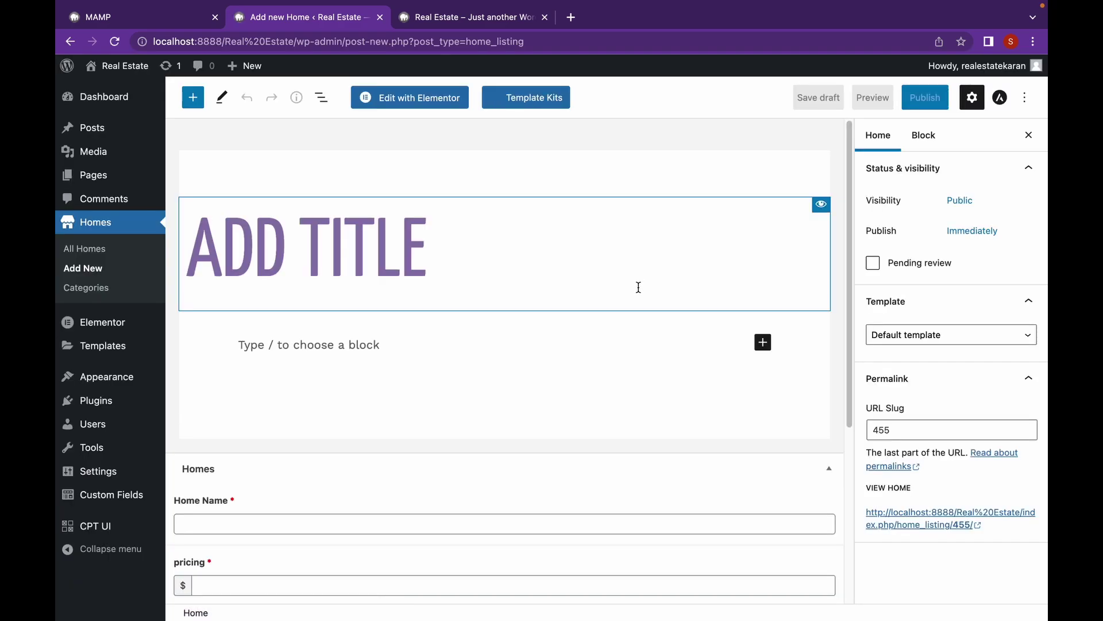
{"action": "scroll", "coordinate": [437, 315], "scroll_direction": "down", "scroll_amount": 5}
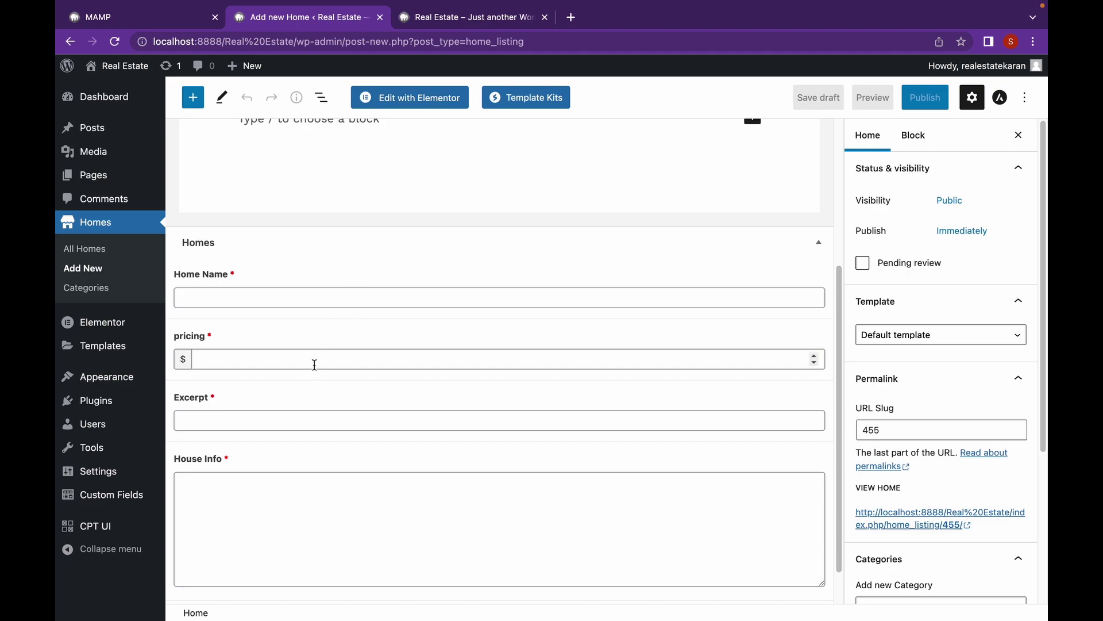
{"action": "scroll", "coordinate": [302, 423], "scroll_direction": "down", "scroll_amount": 2}
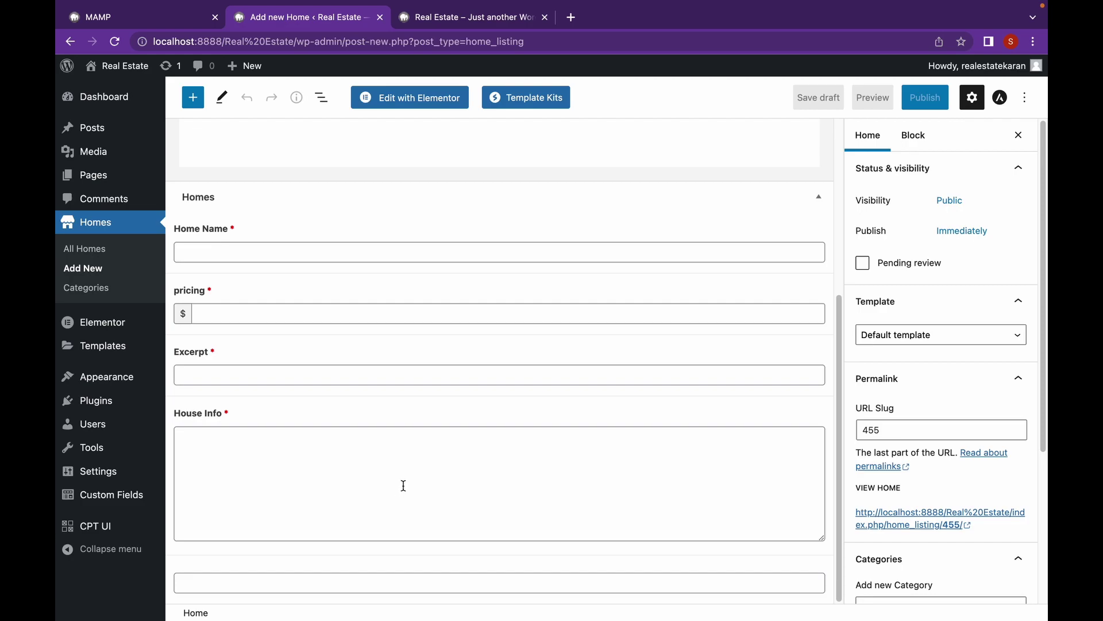
{"action": "scroll", "coordinate": [404, 485], "scroll_direction": "up", "scroll_amount": 10}
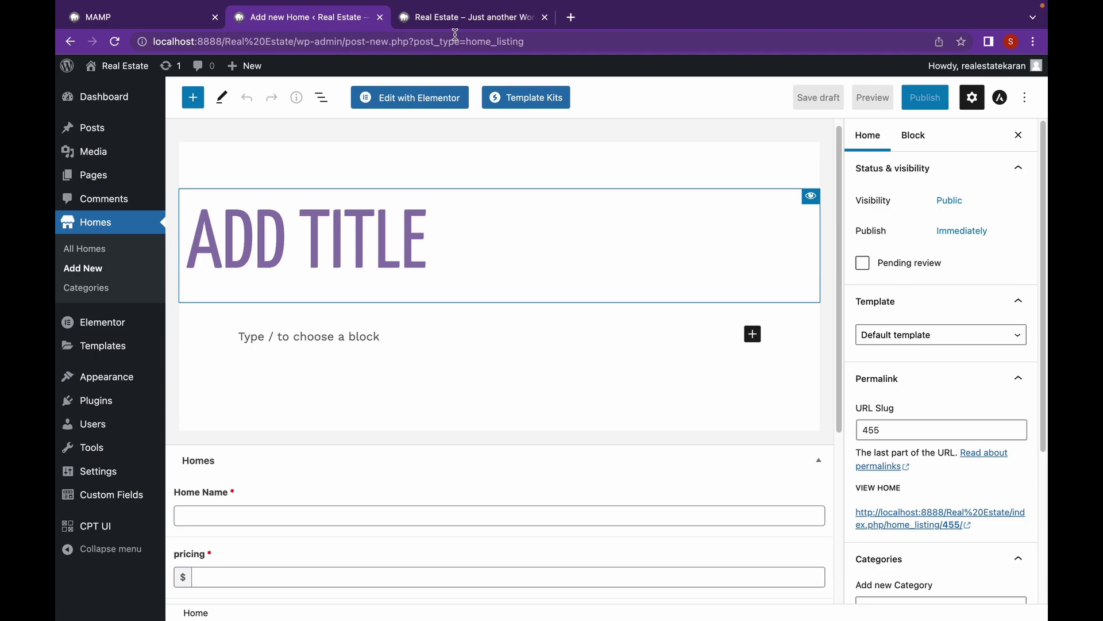
Step: Title the new Home post MODERN APARTMENT
{"action": "left_click", "coordinate": [462, 18]}
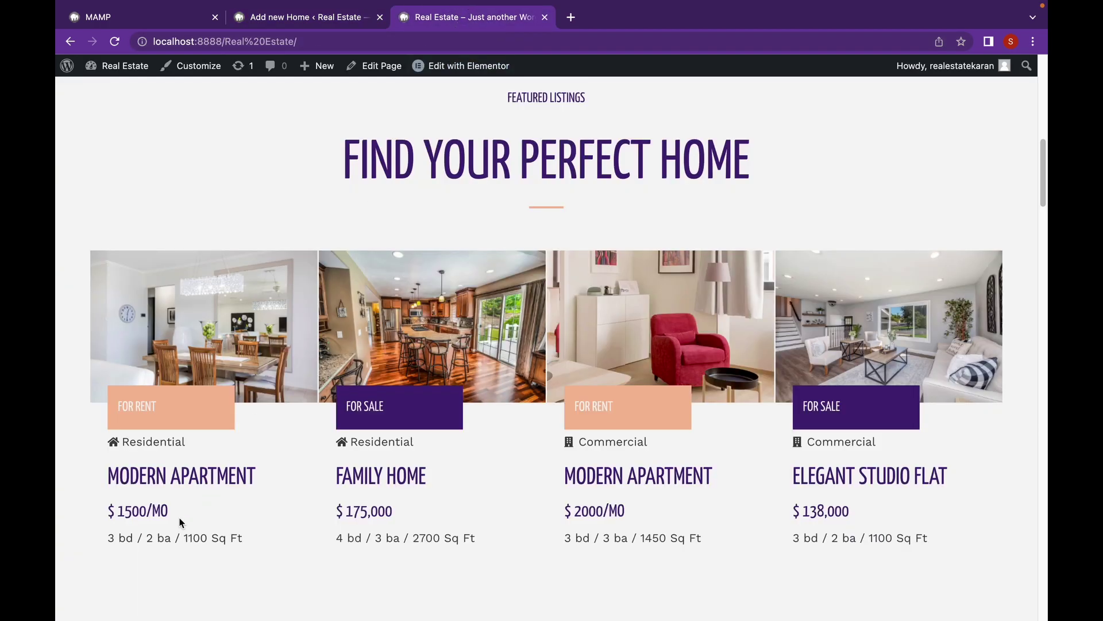
{"action": "mouse_move", "coordinate": [331, 4]}
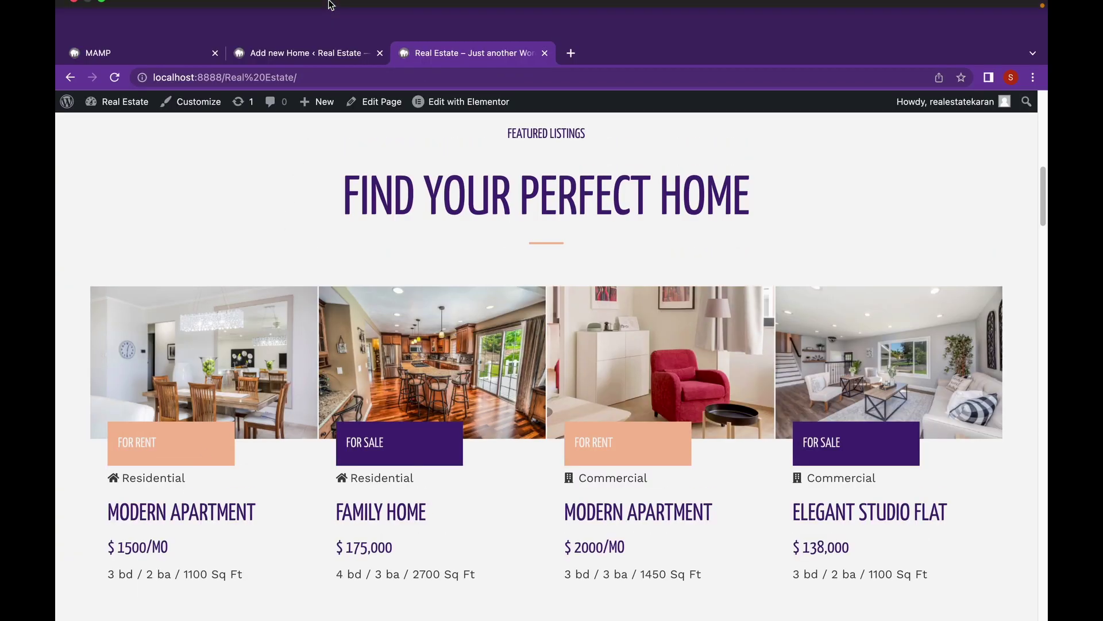
{"action": "left_click", "coordinate": [320, 53]}
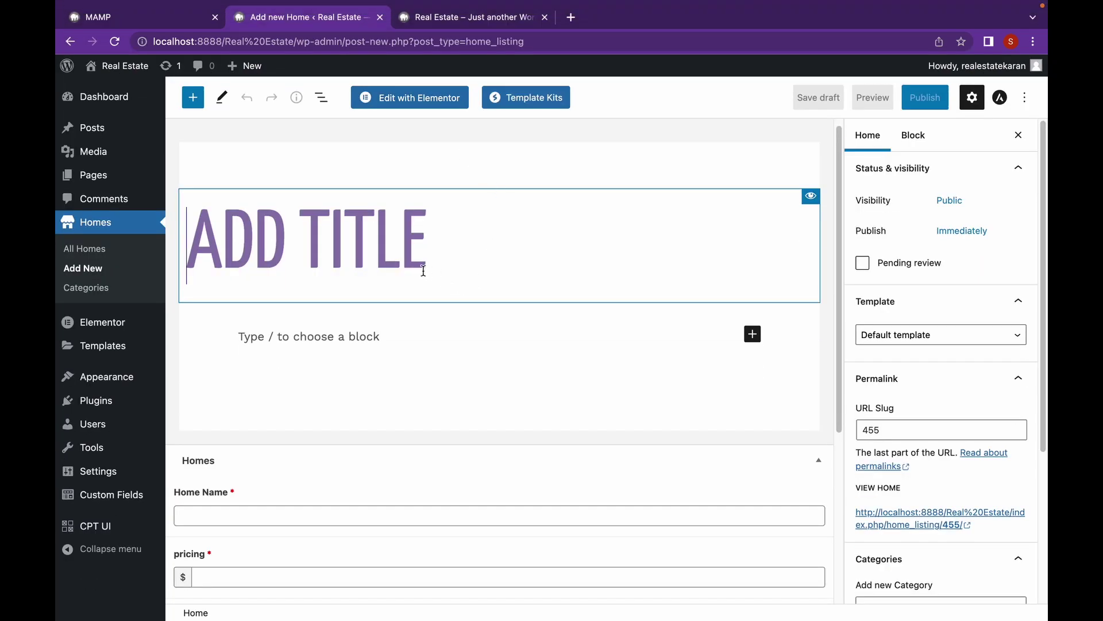
{"action": "type", "text": "MODERN"}
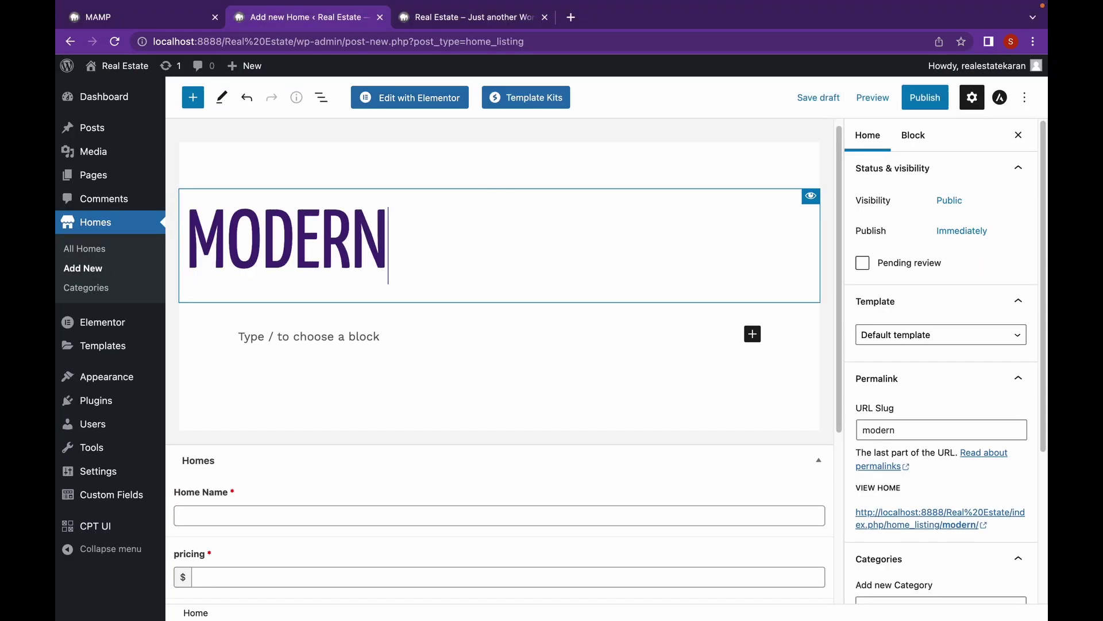
{"action": "type", "text": " APART"}
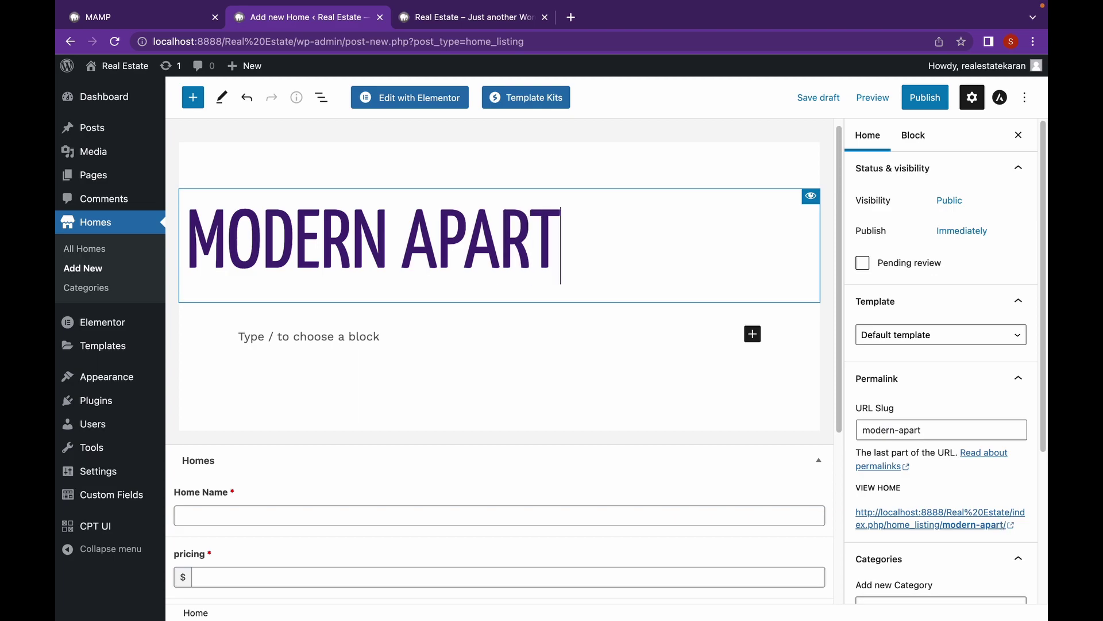
{"action": "type", "text": "MENT"}
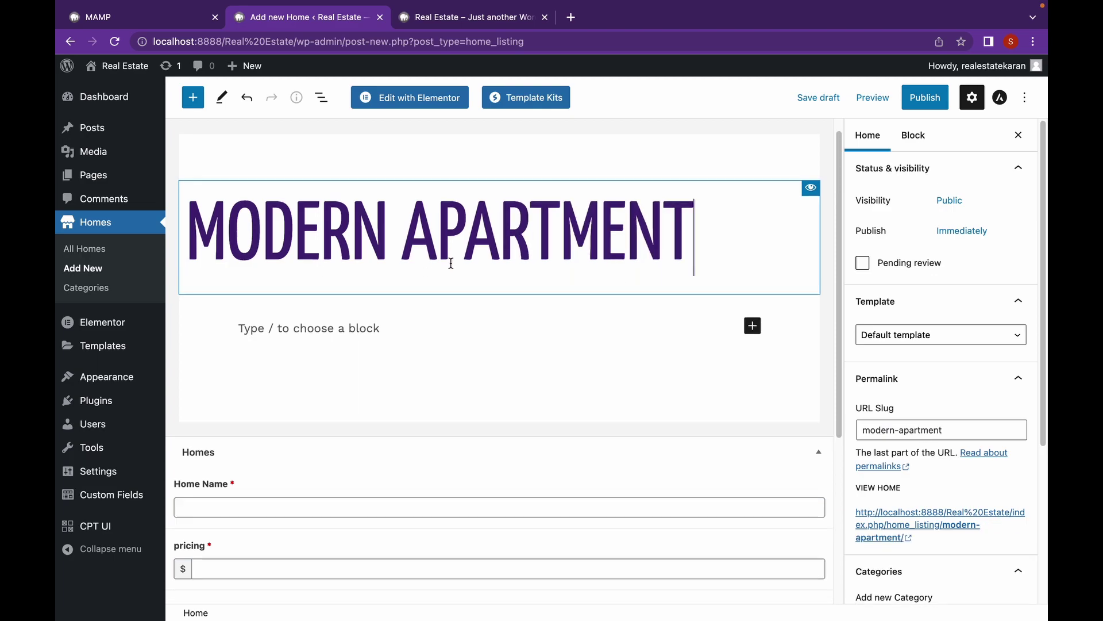
Step: Enter Modern Apartment in the Home Name field
{"action": "scroll", "coordinate": [451, 262], "scroll_direction": "down", "scroll_amount": 1}
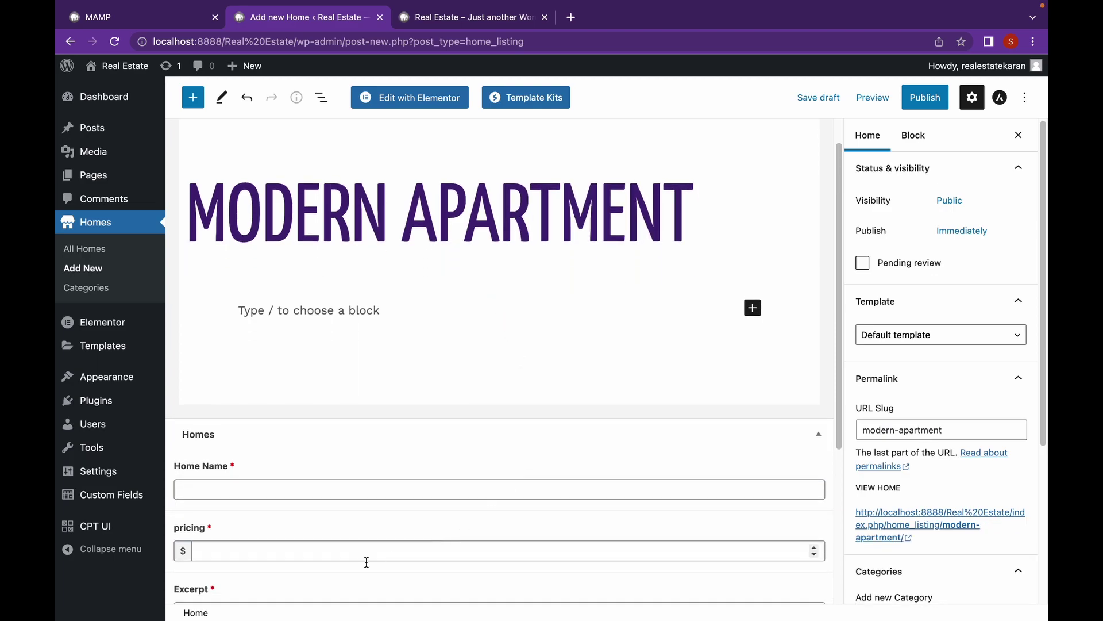
{"action": "left_click", "coordinate": [275, 491]}
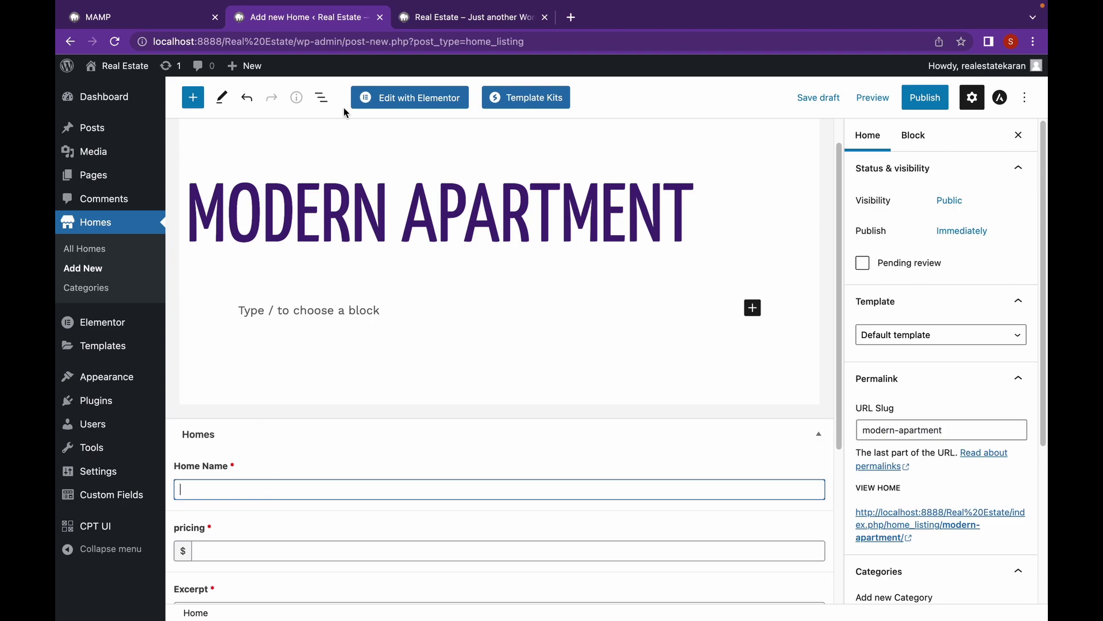
{"action": "left_click", "coordinate": [469, 17]}
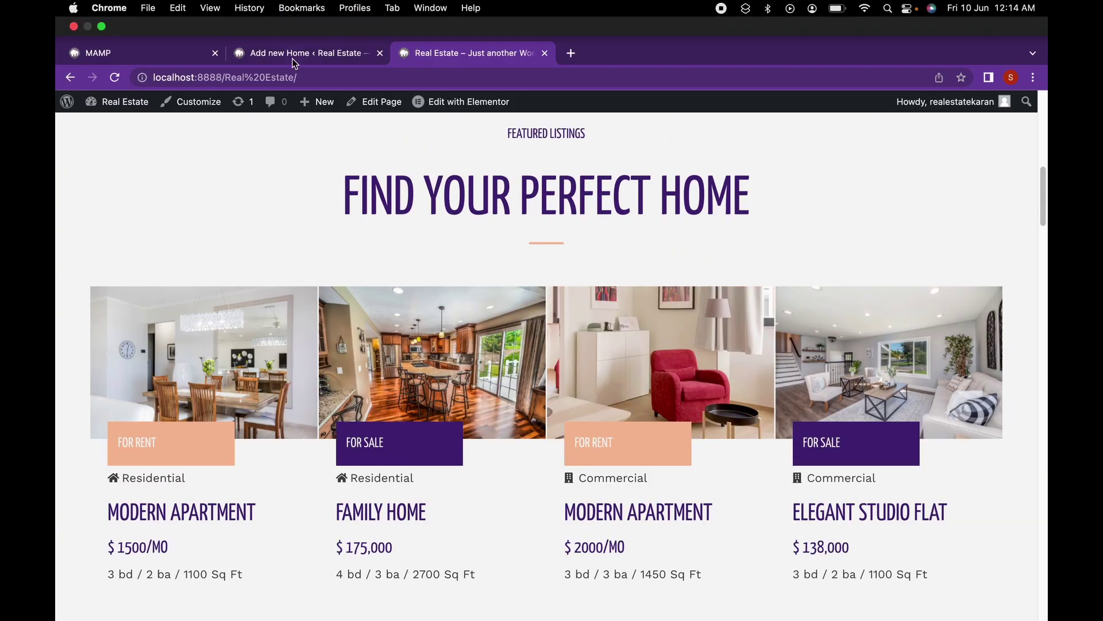
{"action": "left_click", "coordinate": [293, 17]}
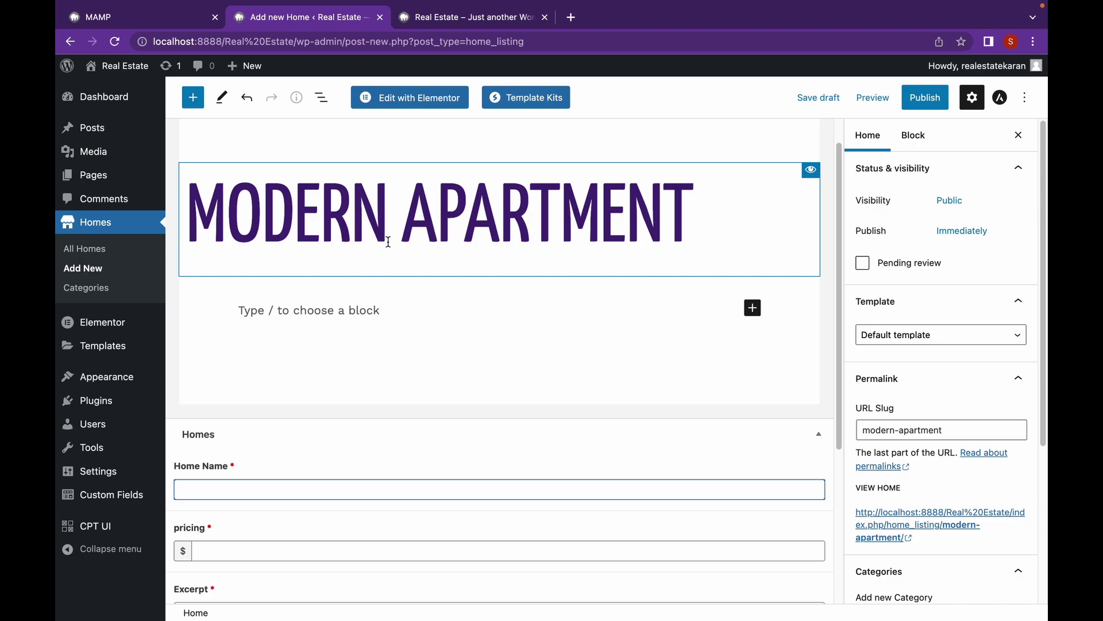
{"action": "type", "text": "mod"}
{"action": "type", "text": "der"}
{"action": "type", "text": "n Apartment"}
Step: Set the pricing field to 1500
{"action": "scroll", "coordinate": [384, 397], "scroll_direction": "down", "scroll_amount": 3}
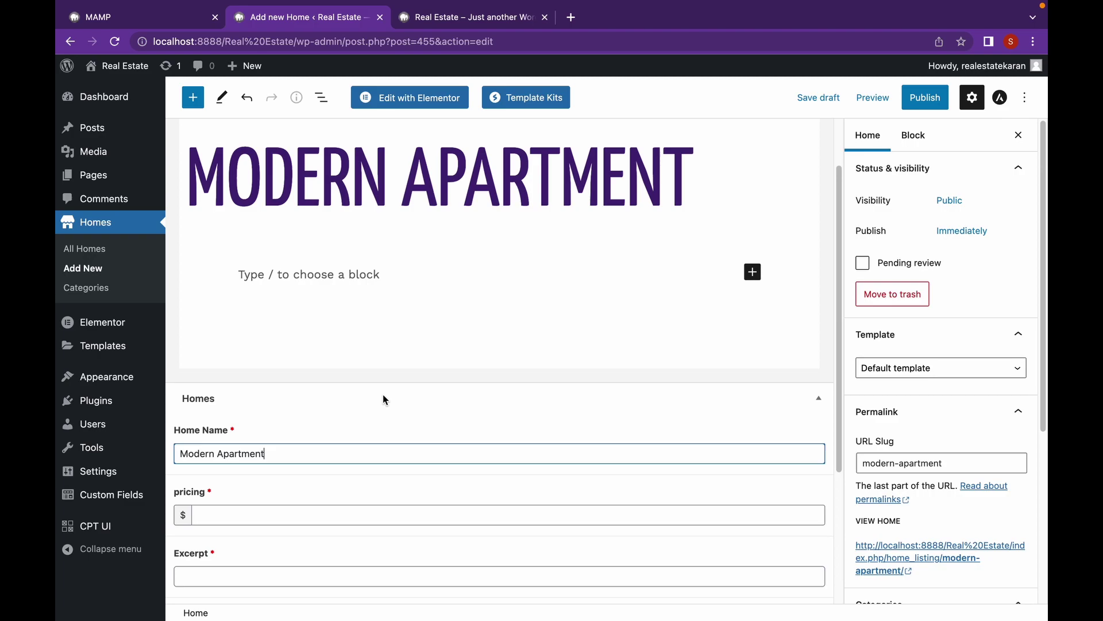
{"action": "left_click", "coordinate": [307, 441]}
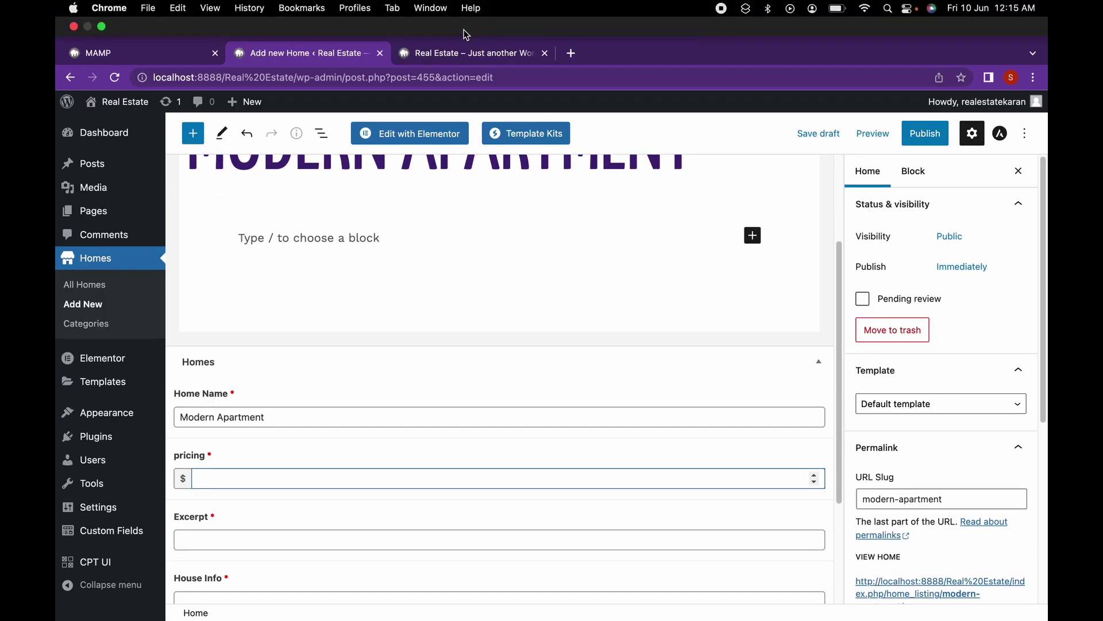
{"action": "left_click", "coordinate": [467, 57]}
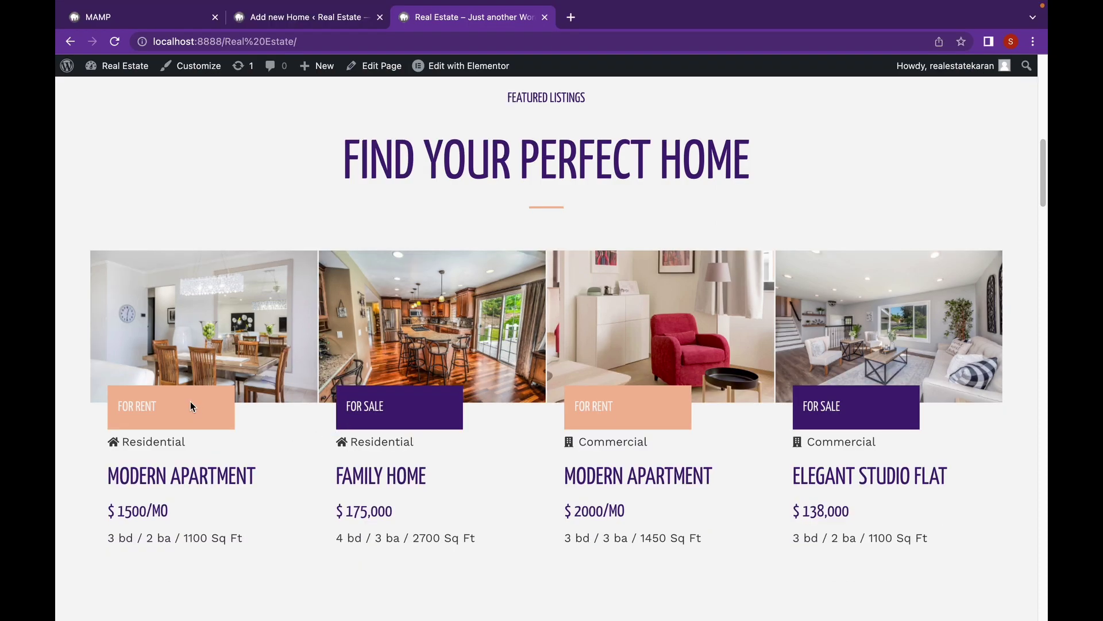
{"action": "left_click", "coordinate": [281, 17]}
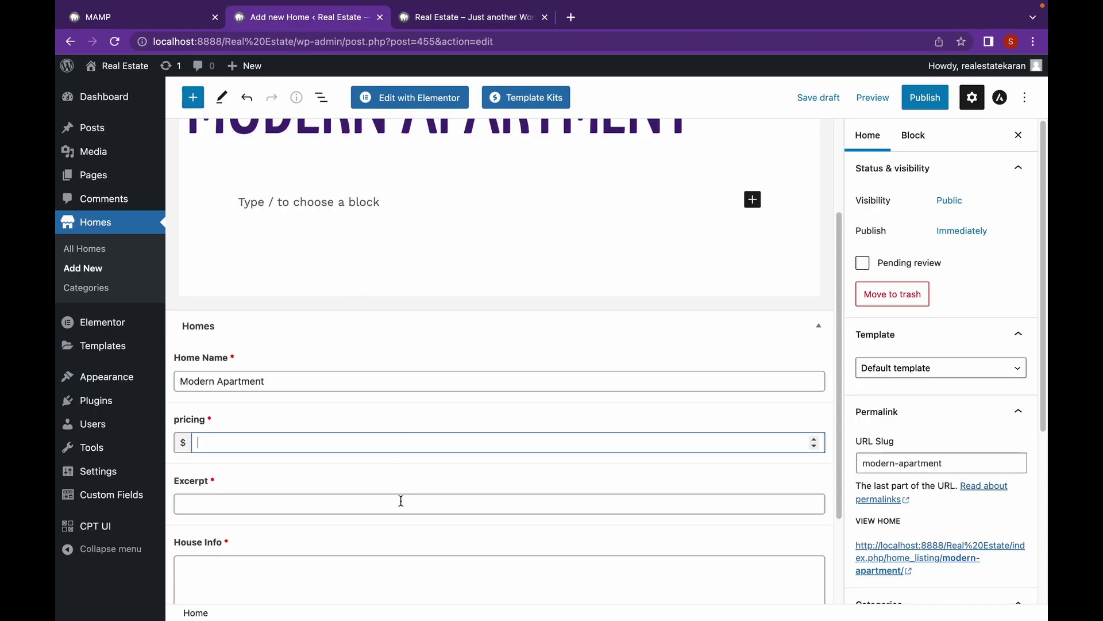
{"action": "type", "text": "1500"}
Step: Copy '3 bd / 2 ba / 1100 Sq Ft' from the live listing into the Excerpt field
{"action": "scroll", "coordinate": [475, 440], "scroll_direction": "down", "scroll_amount": 1}
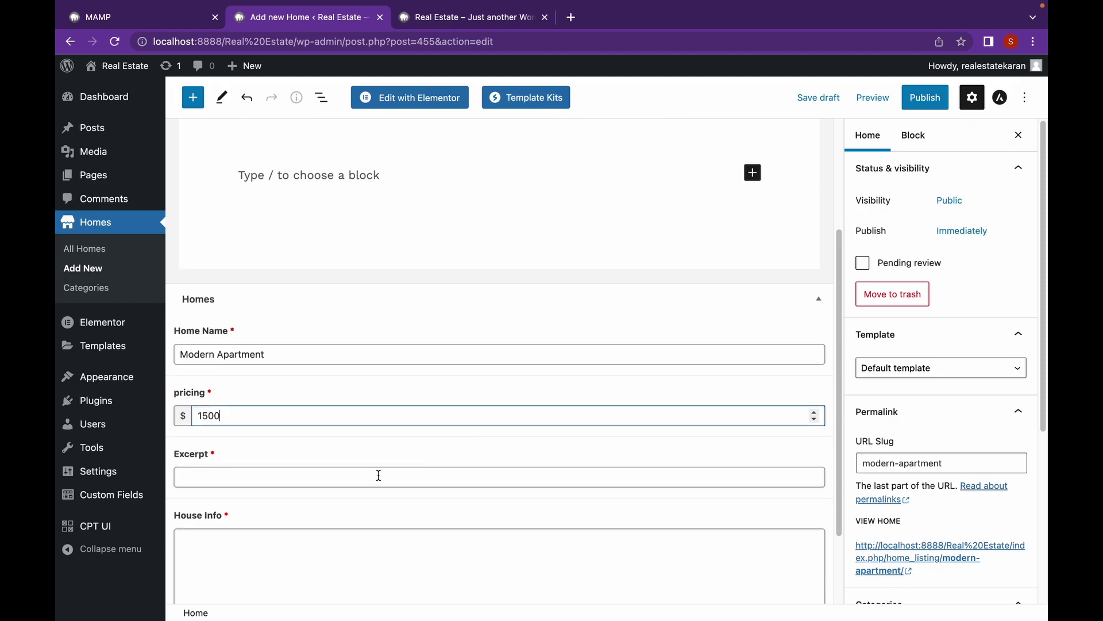
{"action": "left_click", "coordinate": [449, 26]}
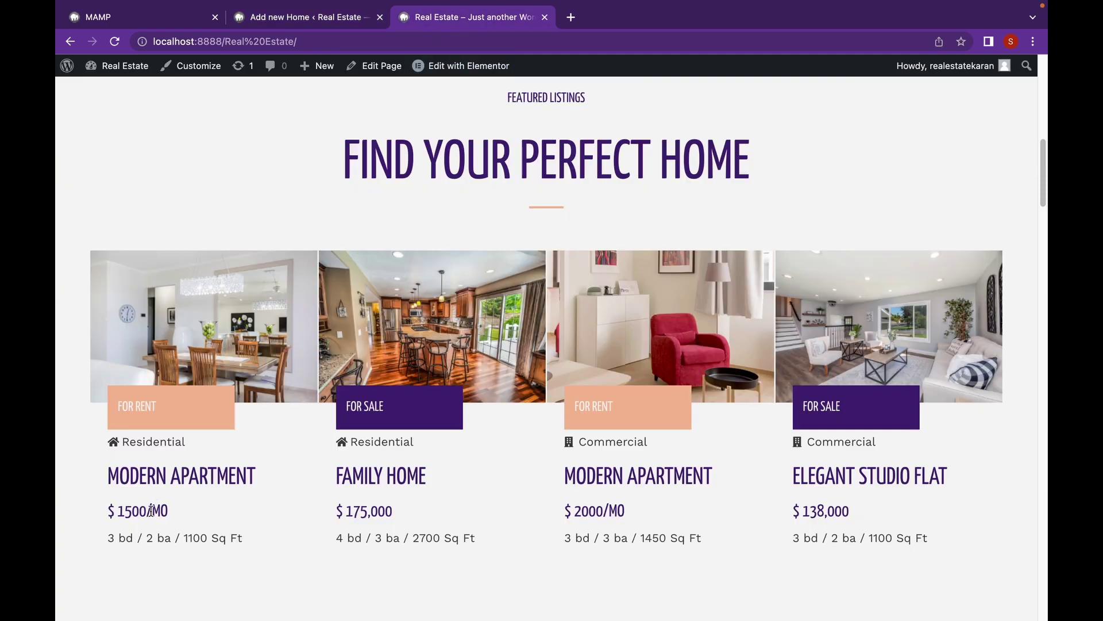
{"action": "left_click_drag", "start_coordinate": [242, 539], "coordinate": [67, 525]}
{"action": "key", "text": "super+c"}
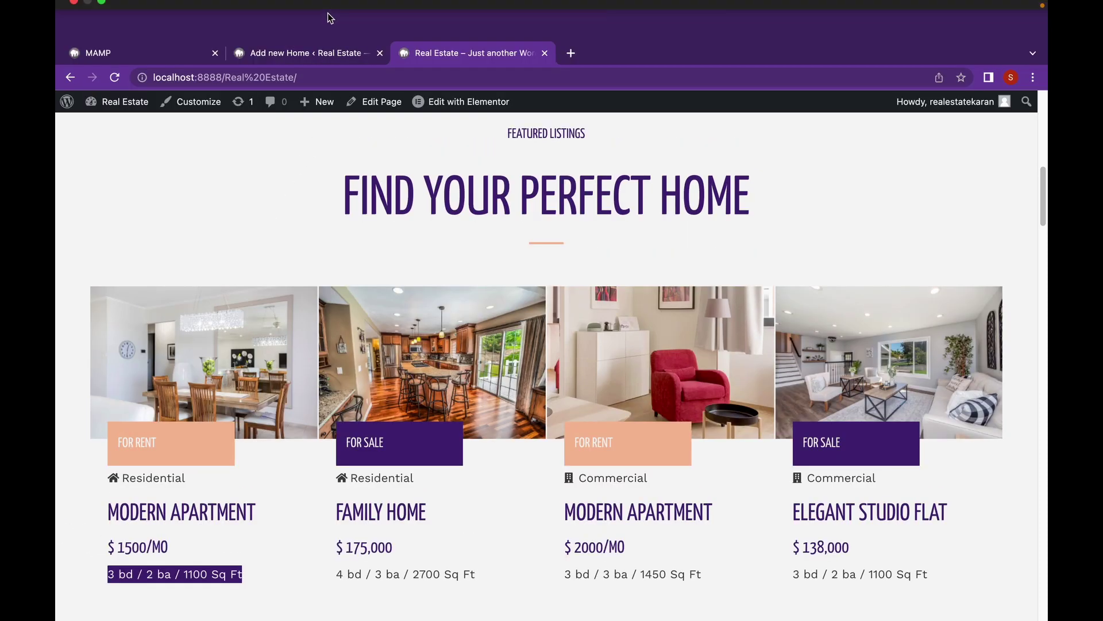
{"action": "left_click", "coordinate": [326, 19]}
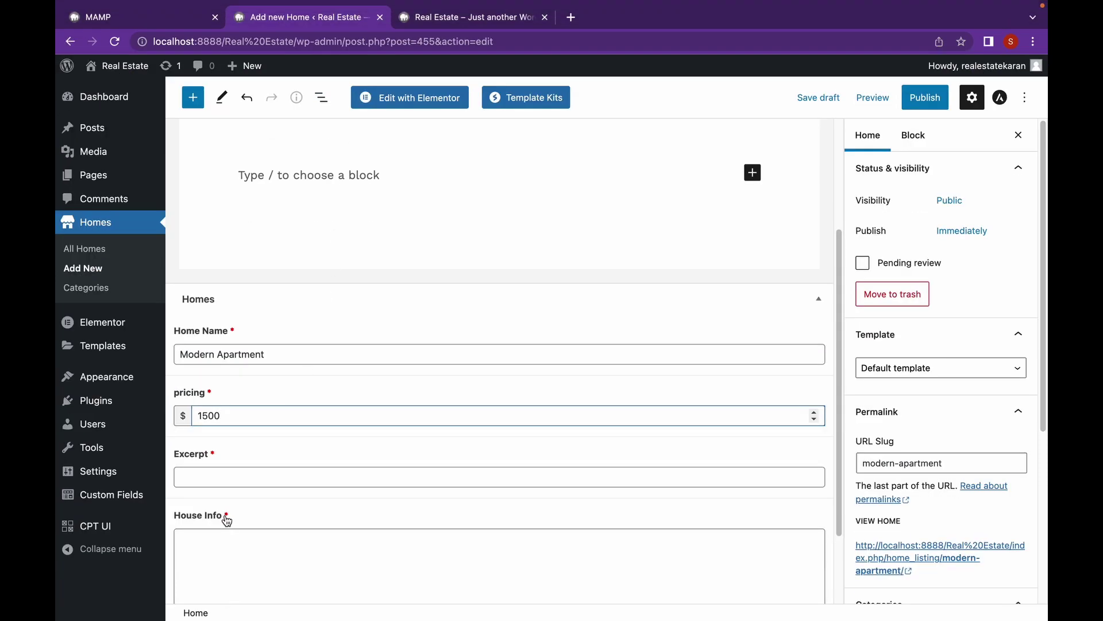
{"action": "left_click", "coordinate": [239, 479]}
{"action": "key", "text": "super+v"}
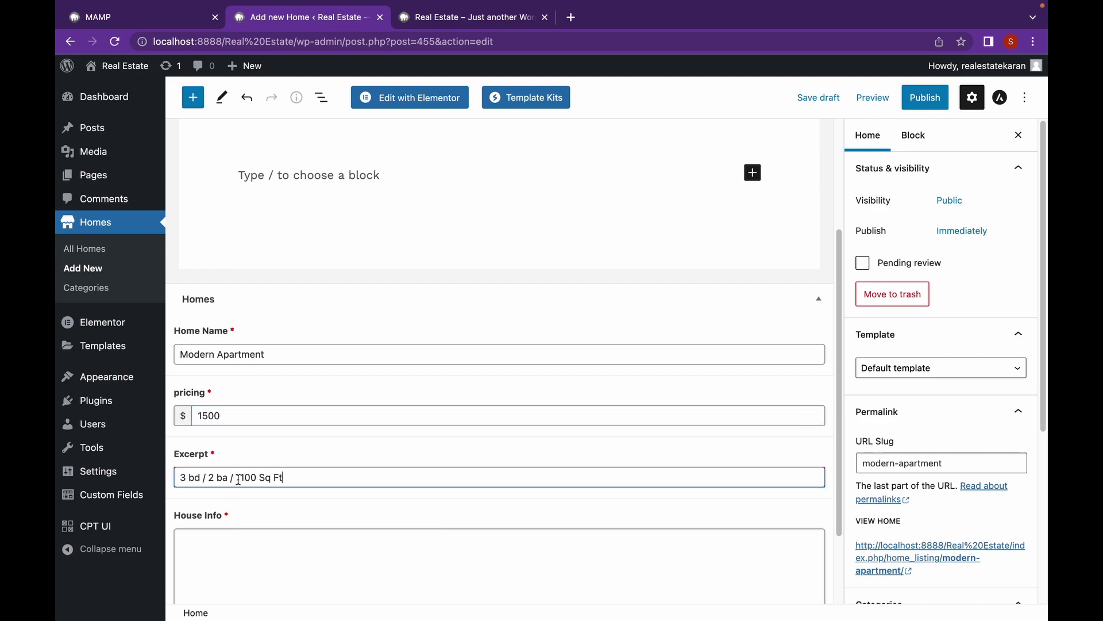
{"action": "scroll", "coordinate": [402, 522], "scroll_direction": "down", "scroll_amount": 2}
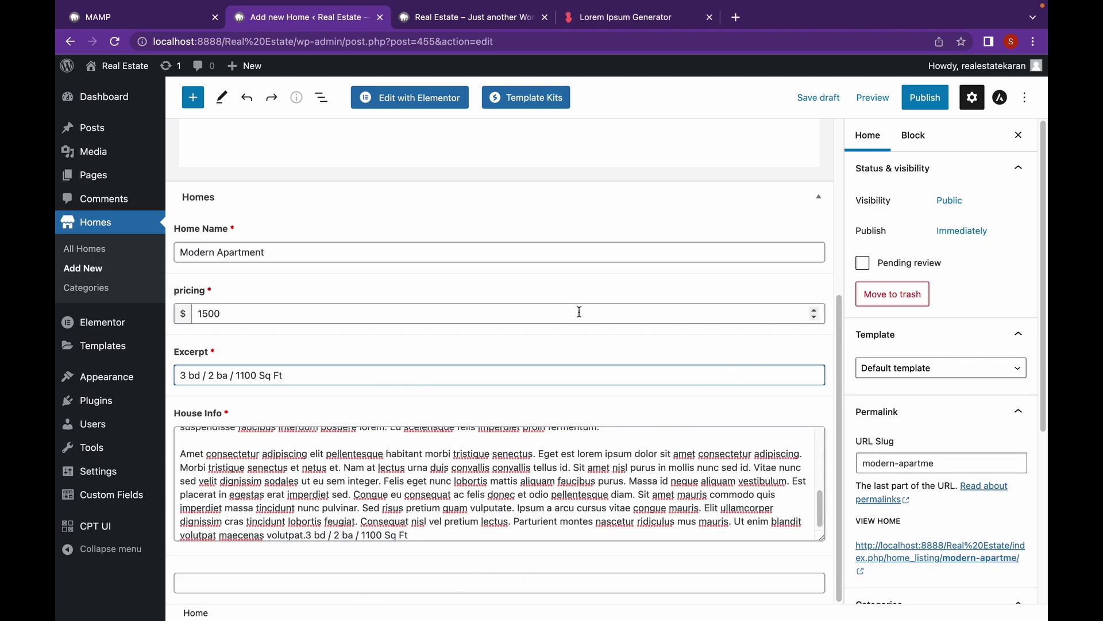
{"action": "scroll", "coordinate": [579, 311], "scroll_direction": "up", "scroll_amount": 4}
{"action": "scroll", "coordinate": [578, 312], "scroll_direction": "up", "scroll_amount": 1}
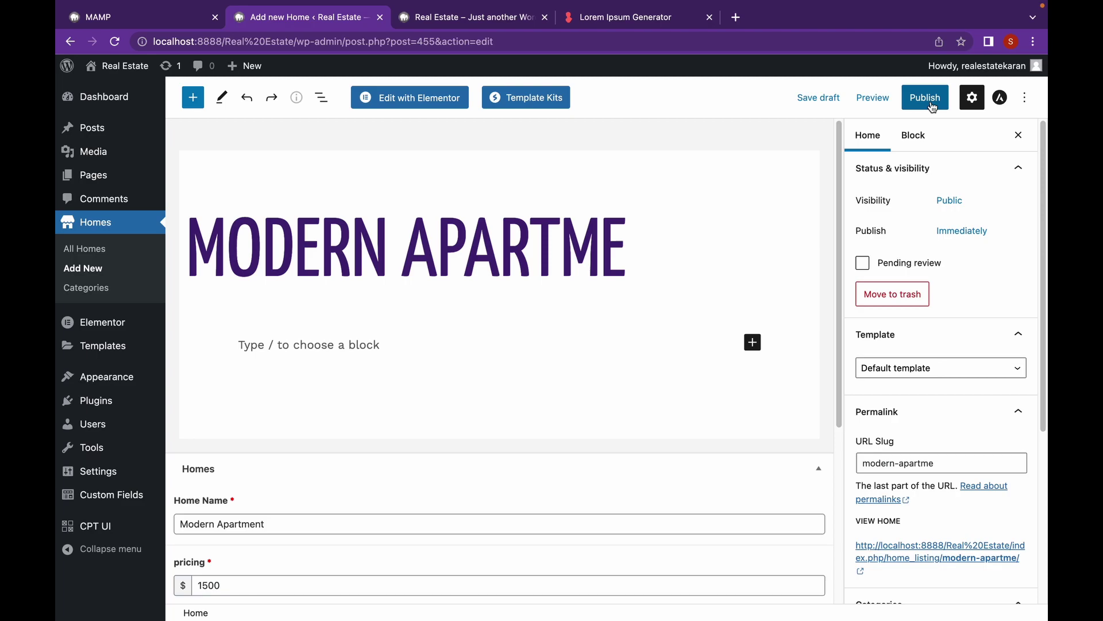
Step: Preview the Modern Apartment post in a new tab and switch to that preview
{"action": "left_click", "coordinate": [873, 97]}
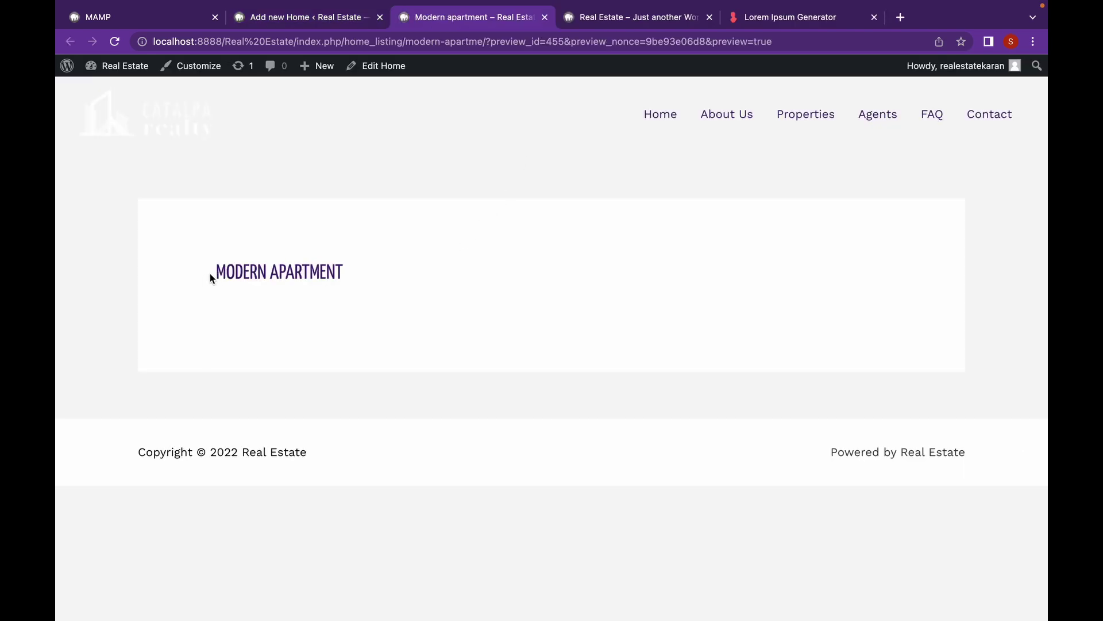
{"action": "left_click", "coordinate": [316, 22]}
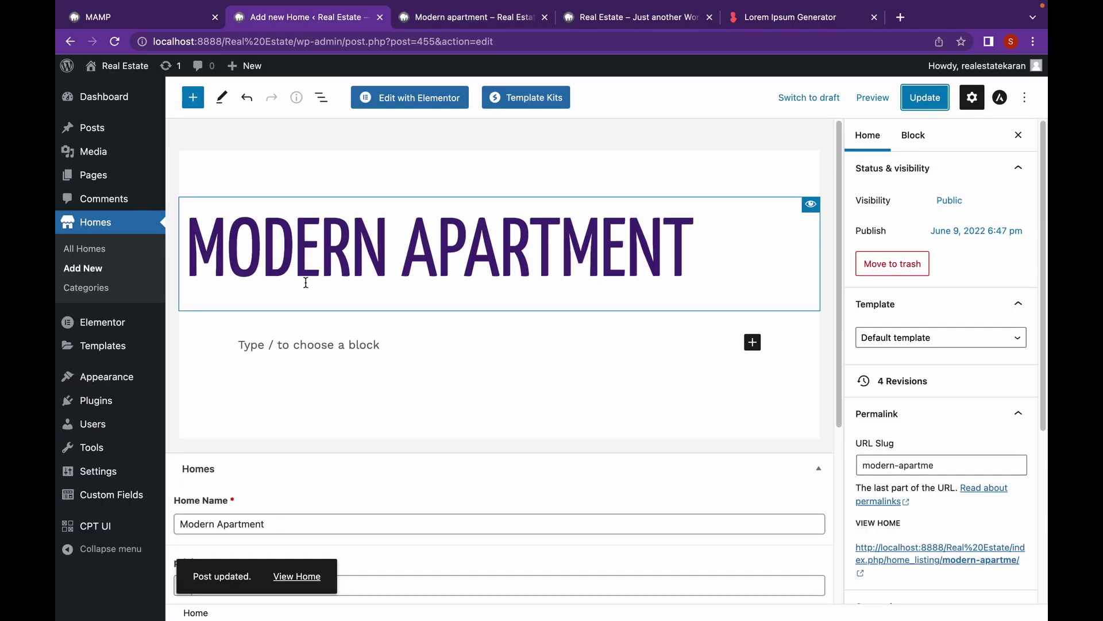
{"action": "scroll", "coordinate": [440, 328], "scroll_direction": "down", "scroll_amount": 2}
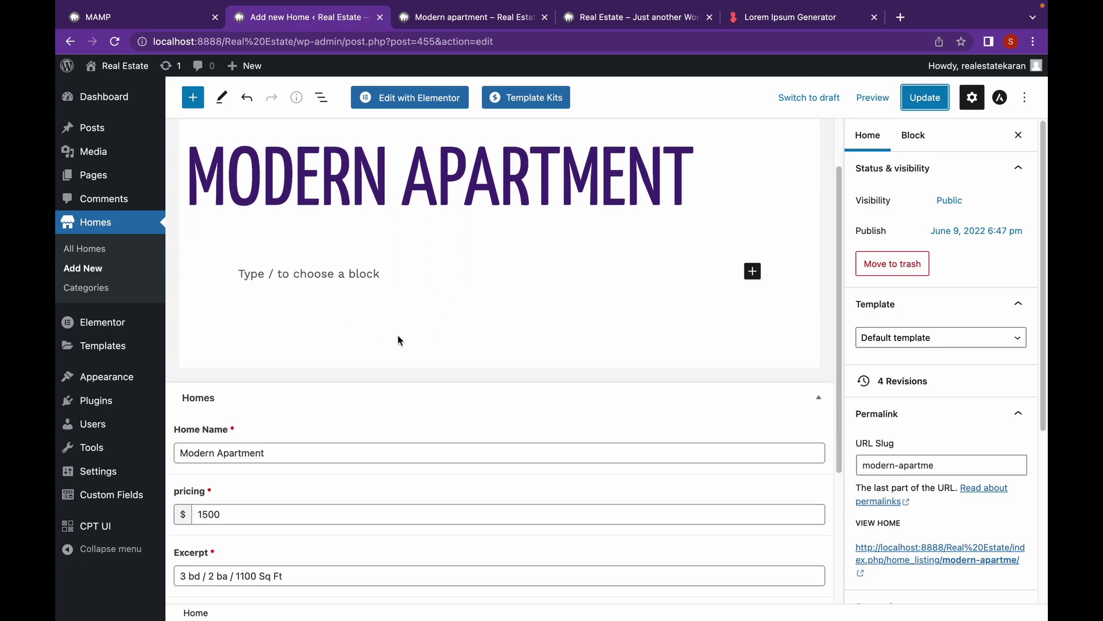
{"action": "scroll", "coordinate": [339, 402], "scroll_direction": "down", "scroll_amount": 5}
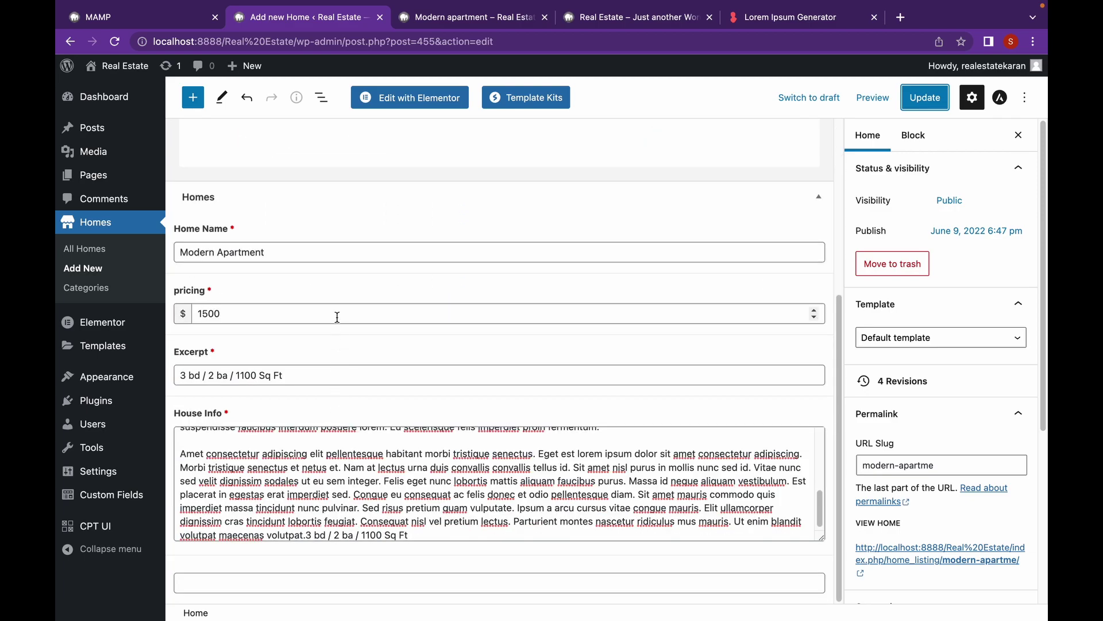
{"action": "left_click", "coordinate": [453, 10]}
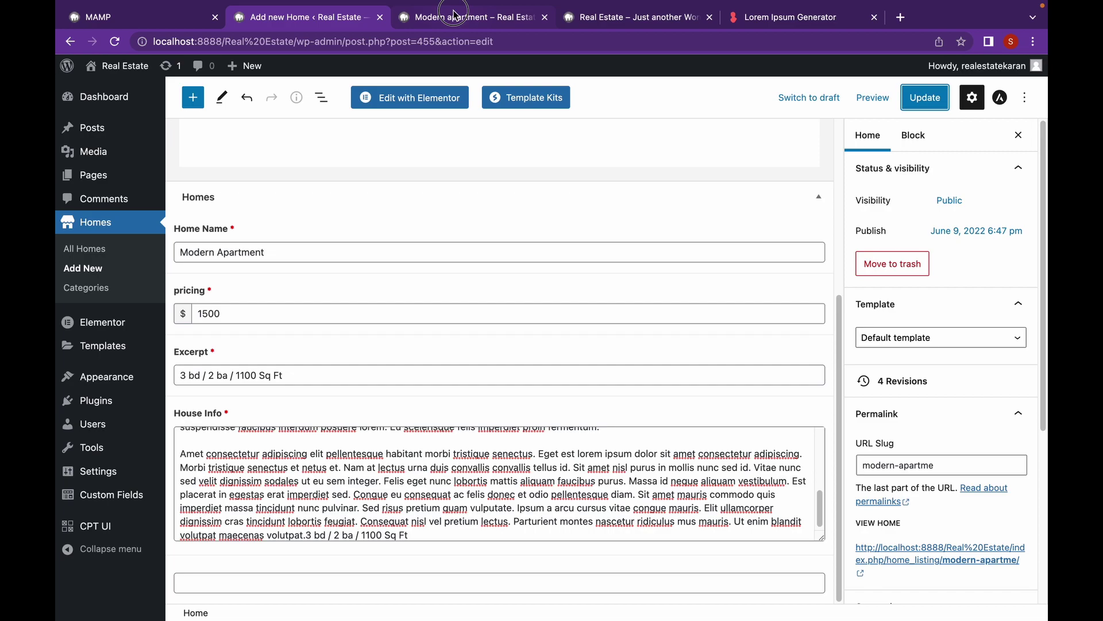